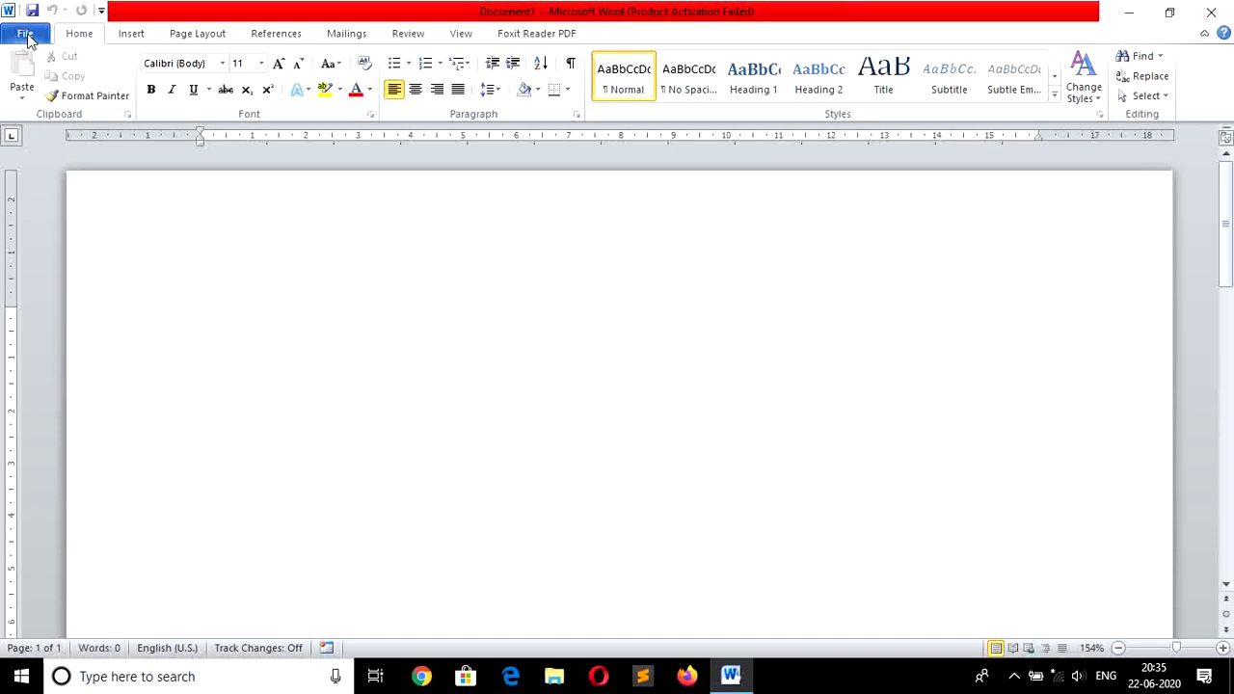
Open the File backstage view on Recent to list recent documents and places.
left_click(26, 35)
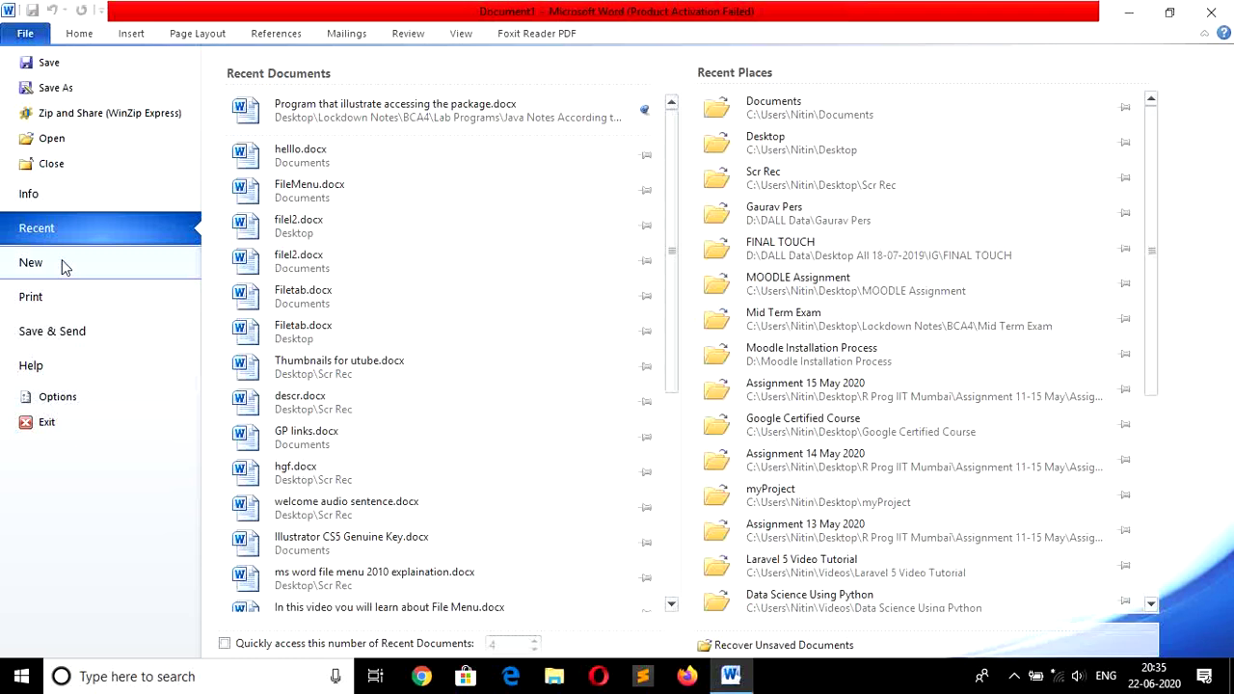
Create a new blank Document2 from the Blank document template.
left_click(63, 267)
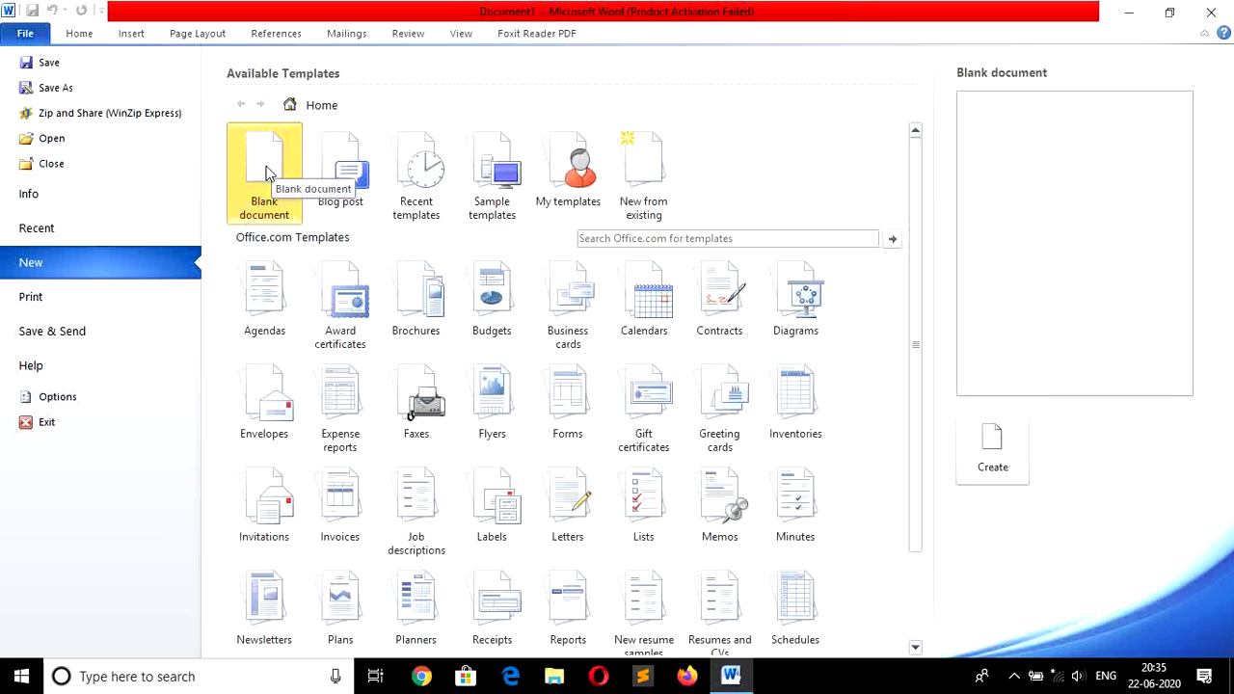
left_click(996, 453)
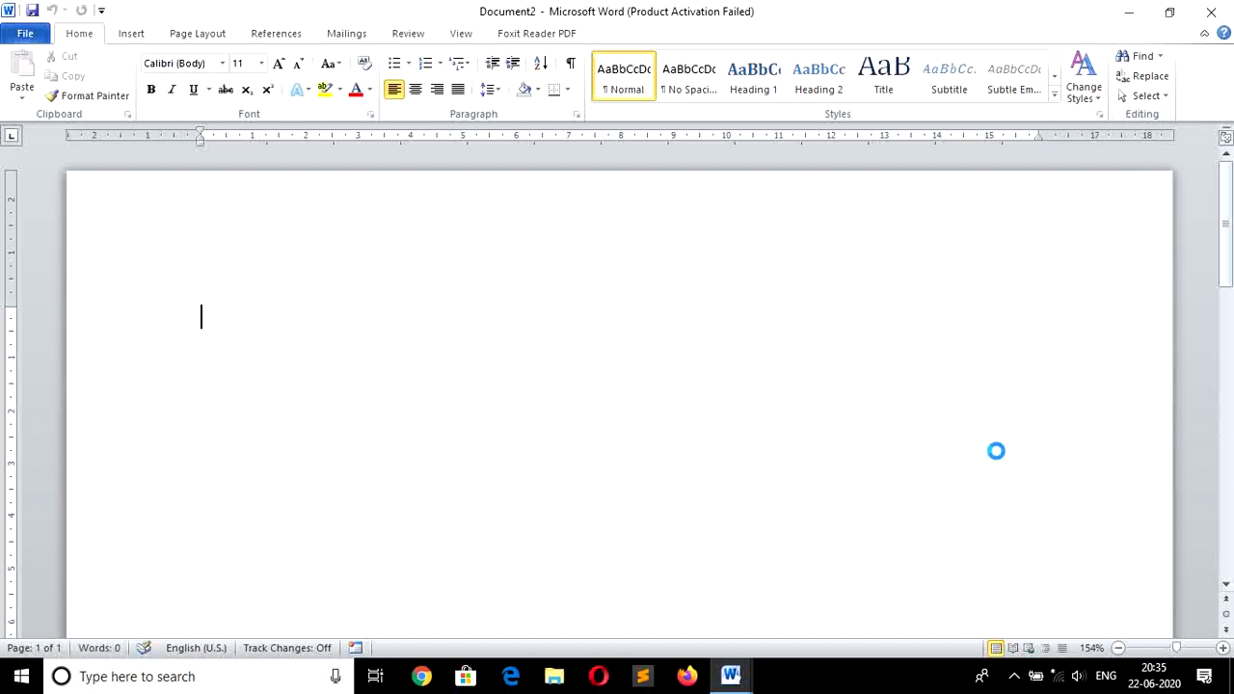
Insert three paragraphs of sample text with =rand(), then move the cursor up.
type("=")
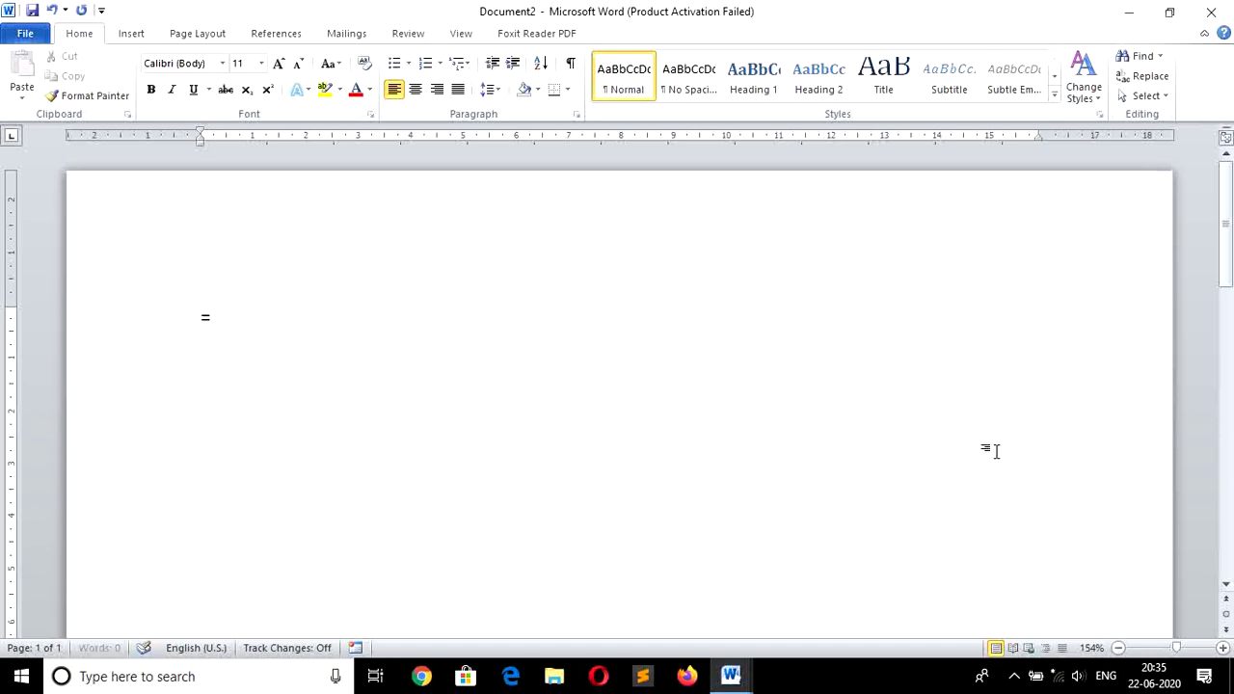
type("rand(0")
key("BackSpace")
type(")")
key("Return")
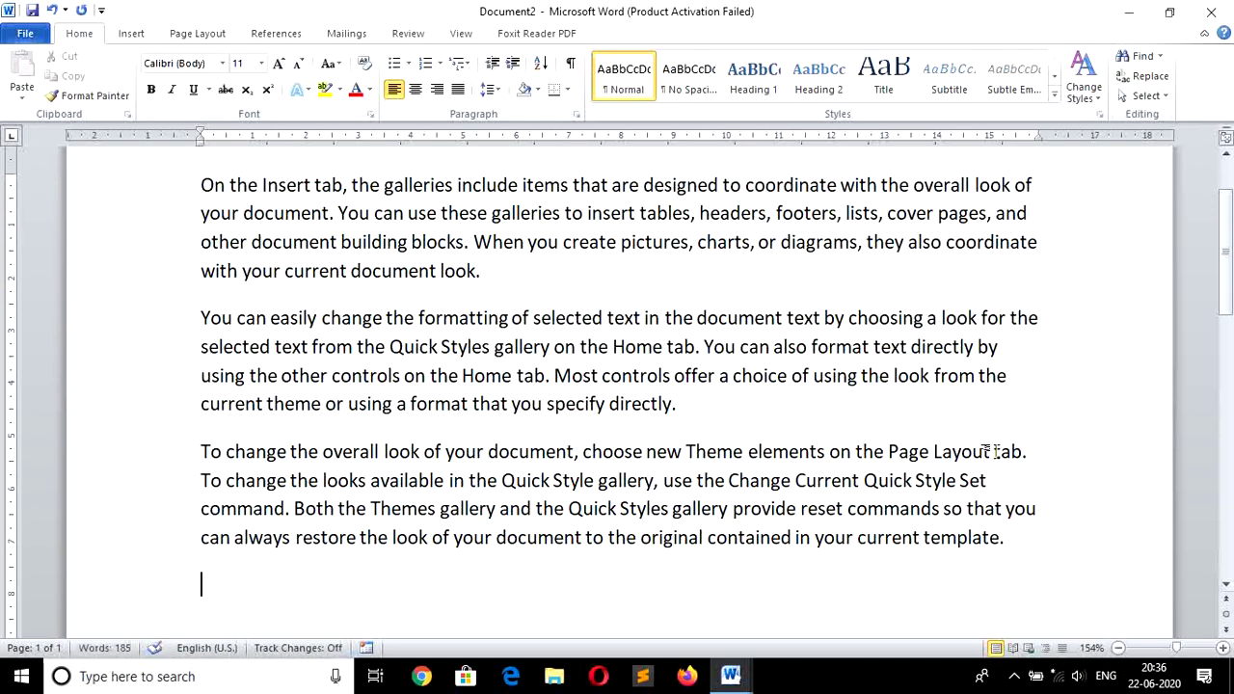
key("Up")
key("Up")
key("Up")
key("Up")
key("Up")
key("Up")
key("Up")
key("Up")
Save the document in Documents as 'Practical seesion of File Menu.docx'.
left_click(21, 35)
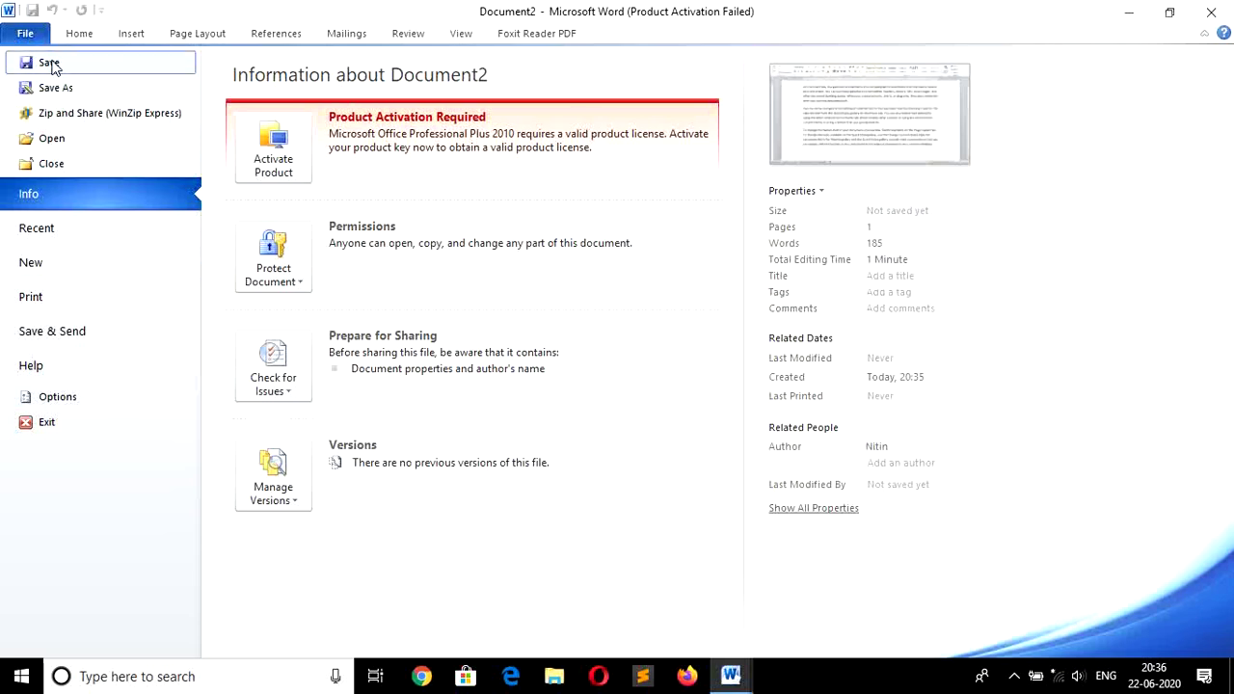
left_click(50, 64)
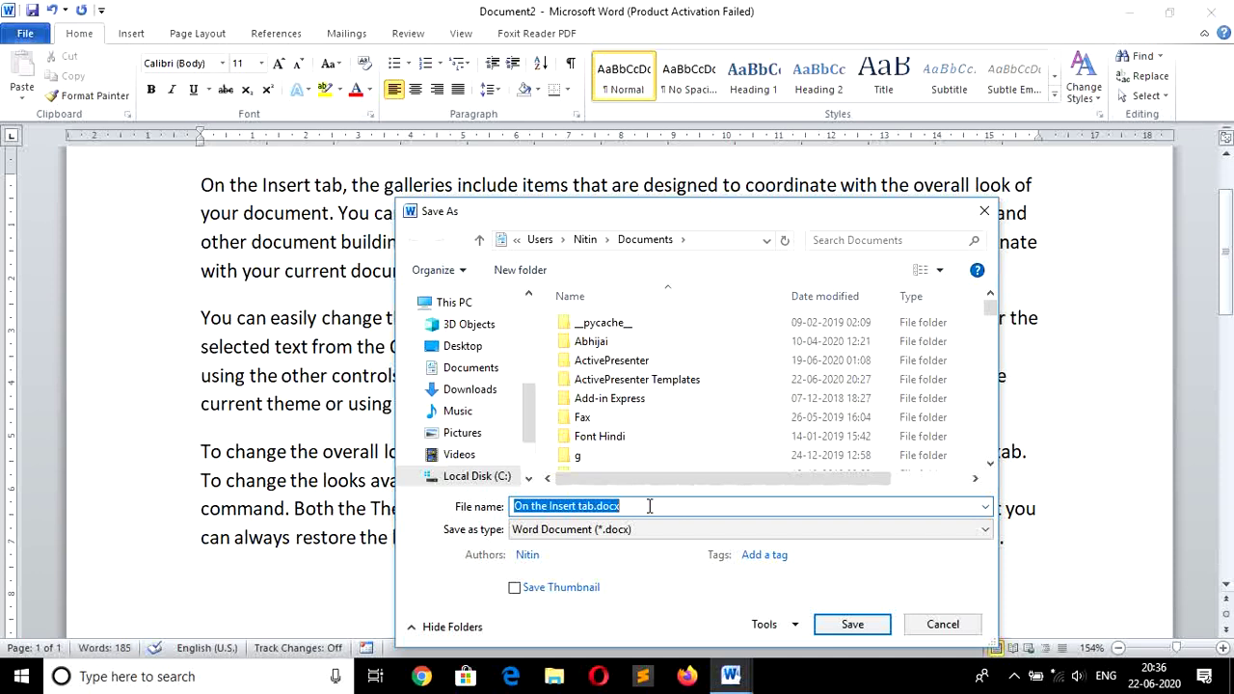
type("P")
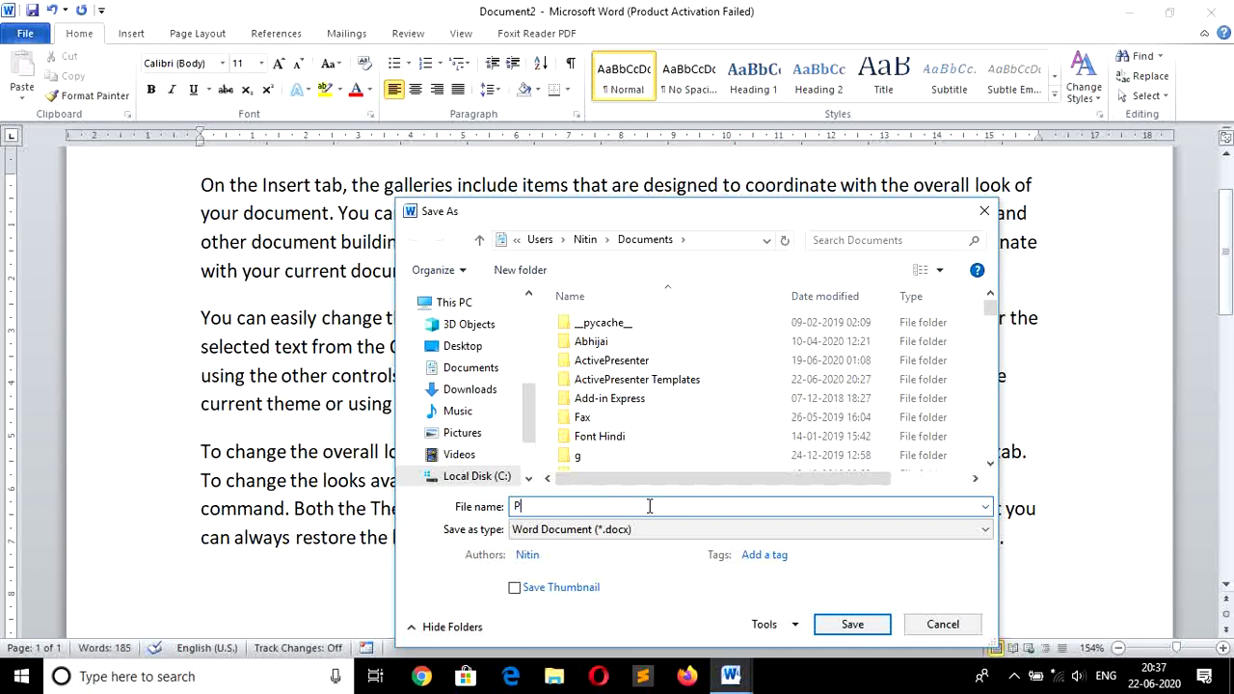
type("ractical seesion of File ")
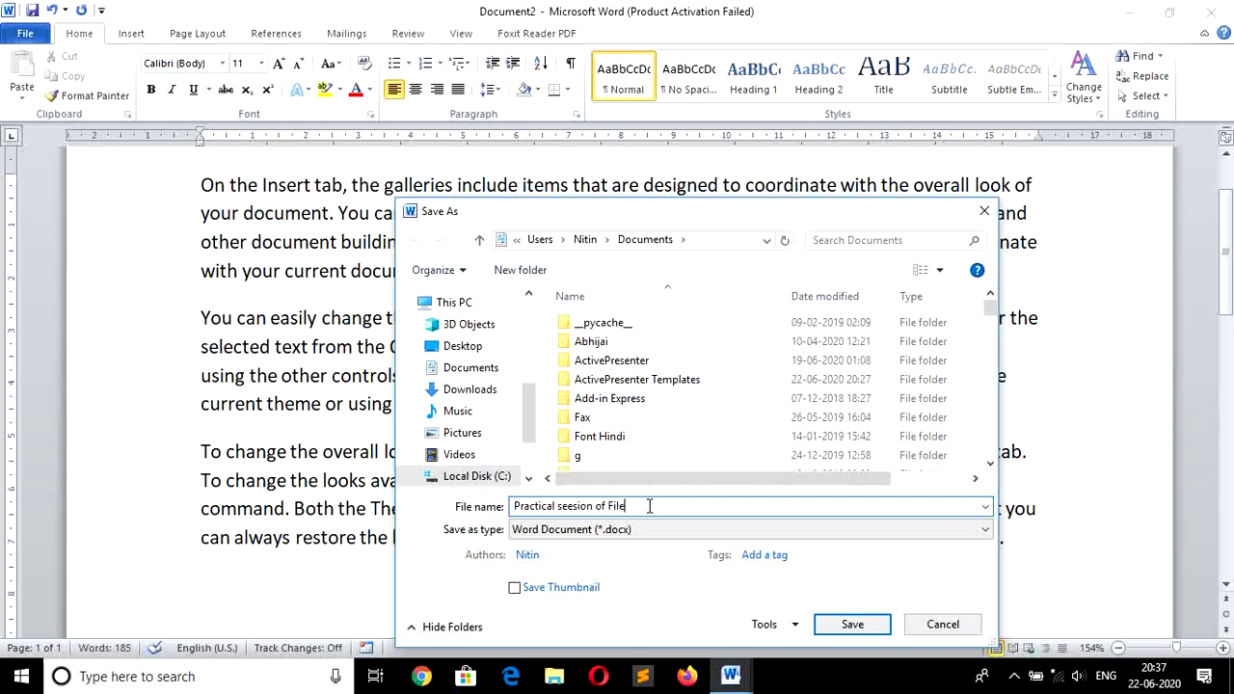
type("Menu")
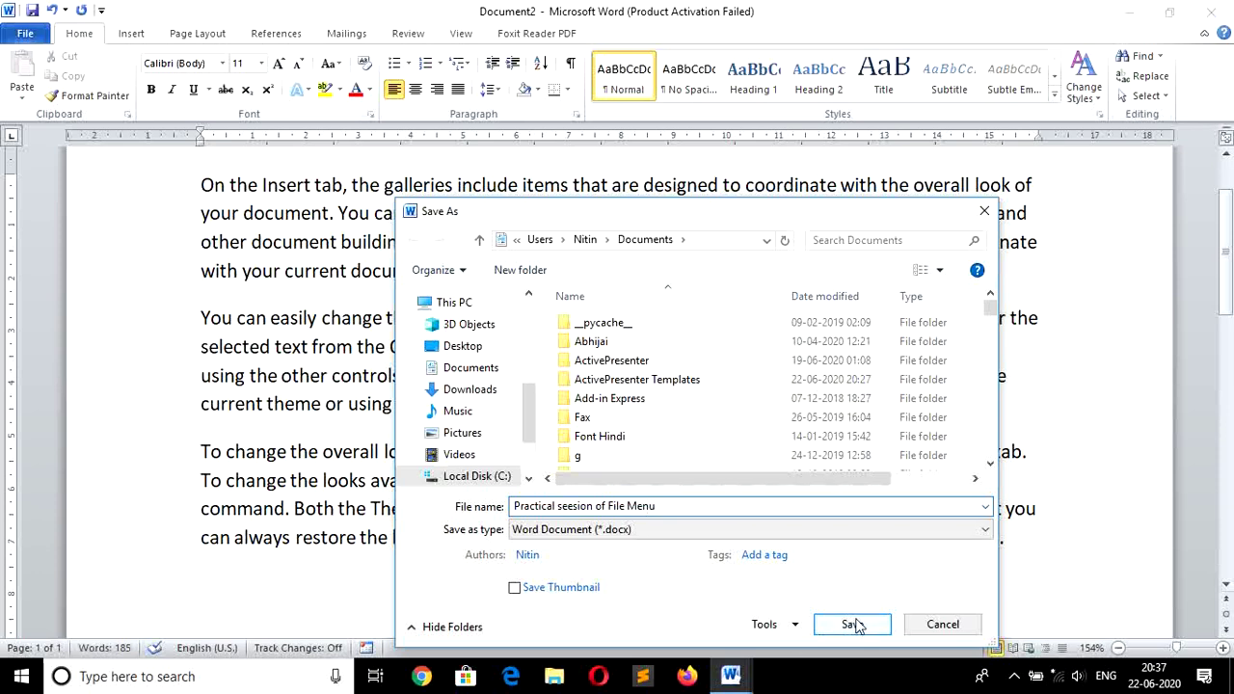
left_click(853, 625)
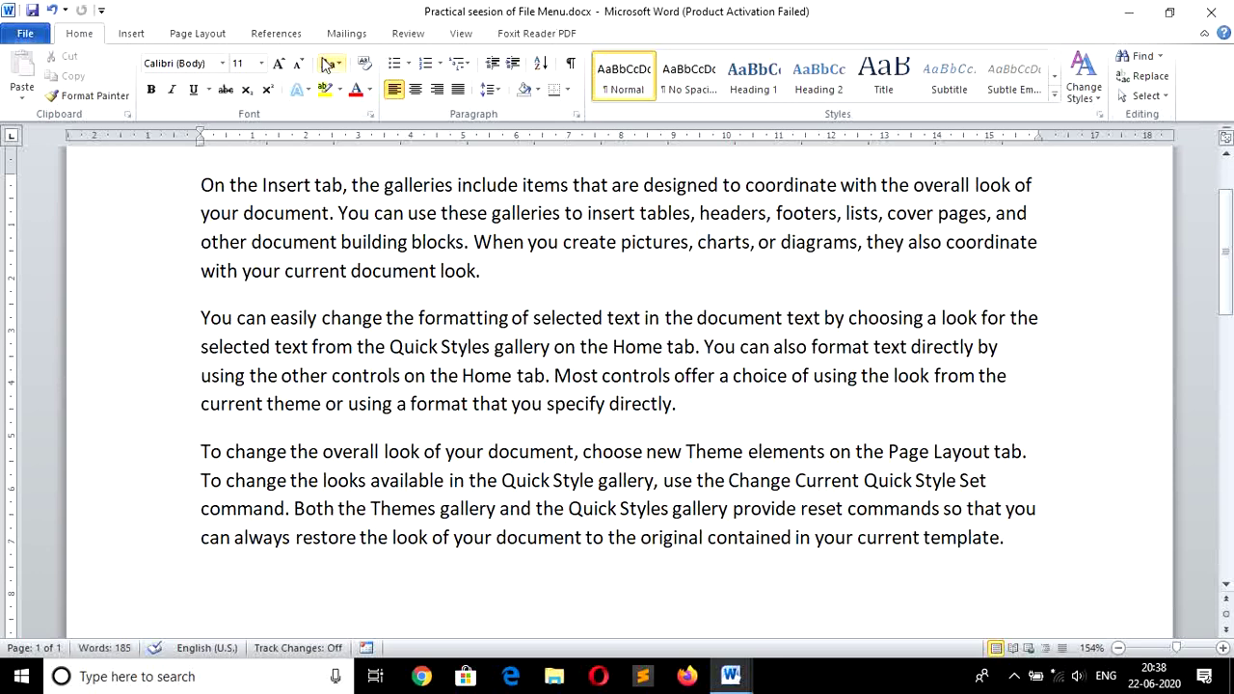
Start an extra new blank document with Ctrl+N.
left_click(26, 36)
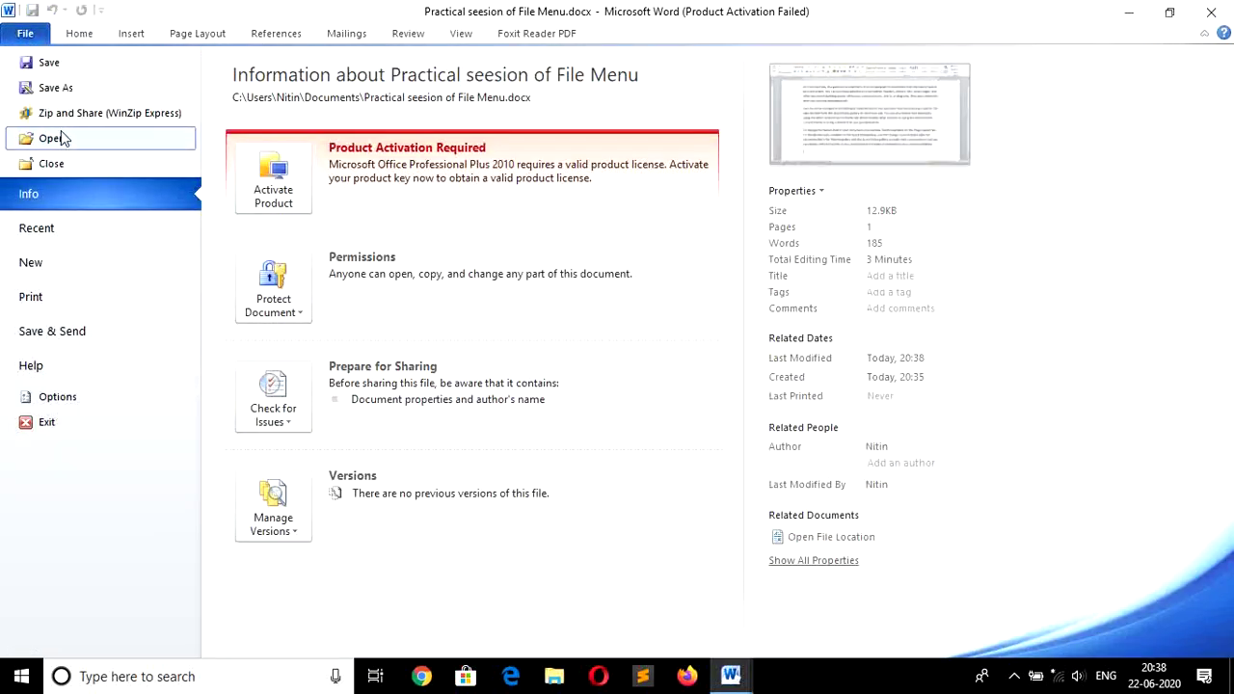
key("Escape")
key("ctrl+n")
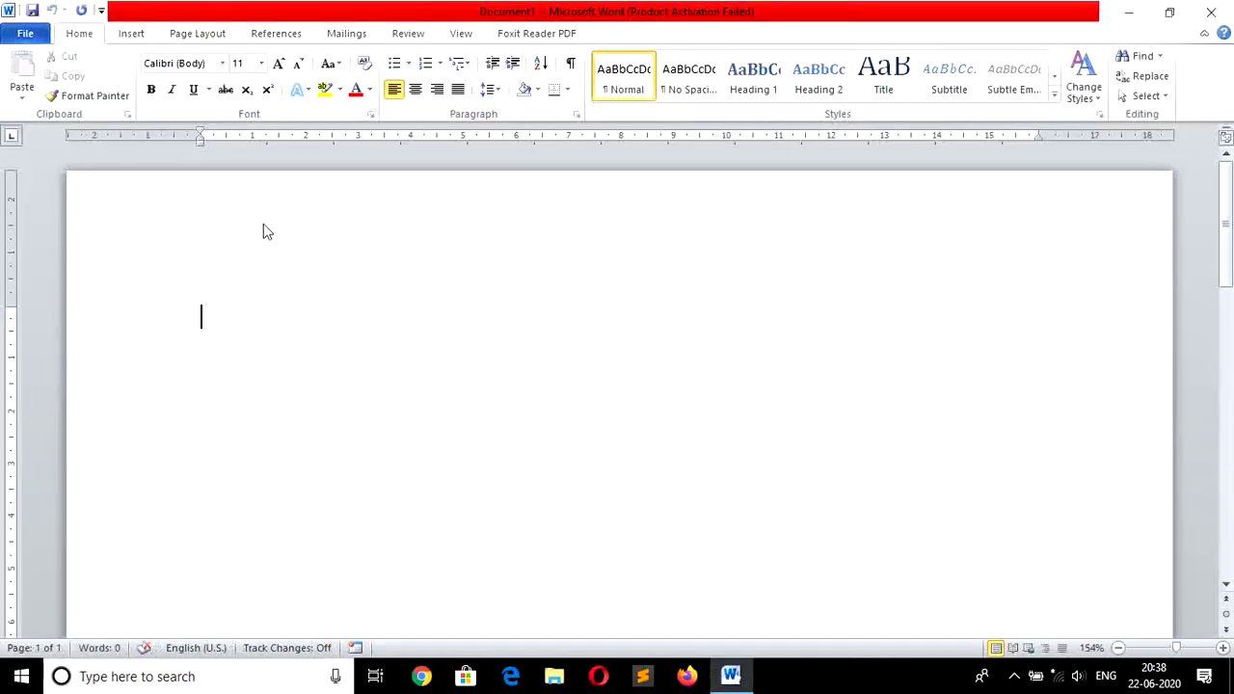
Close the blank Document1 and reopen Practical seesion of File Menu.docx from Recent, adding an empty line.
left_click(25, 34)
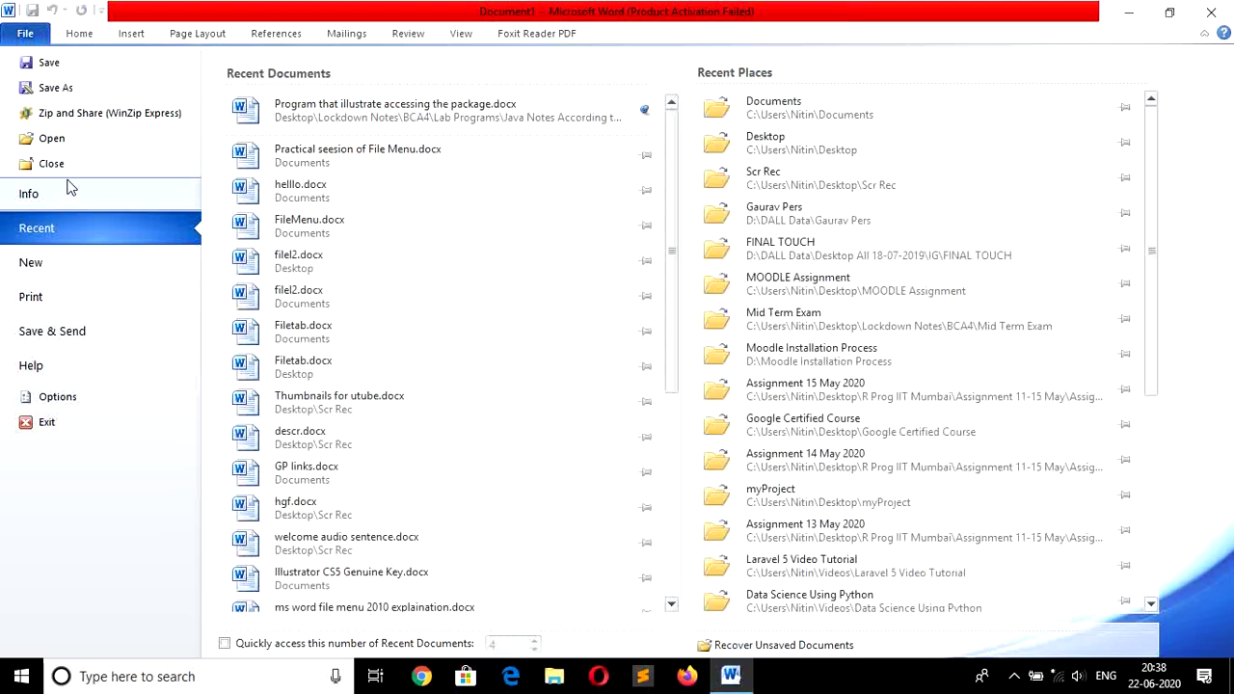
left_click(67, 164)
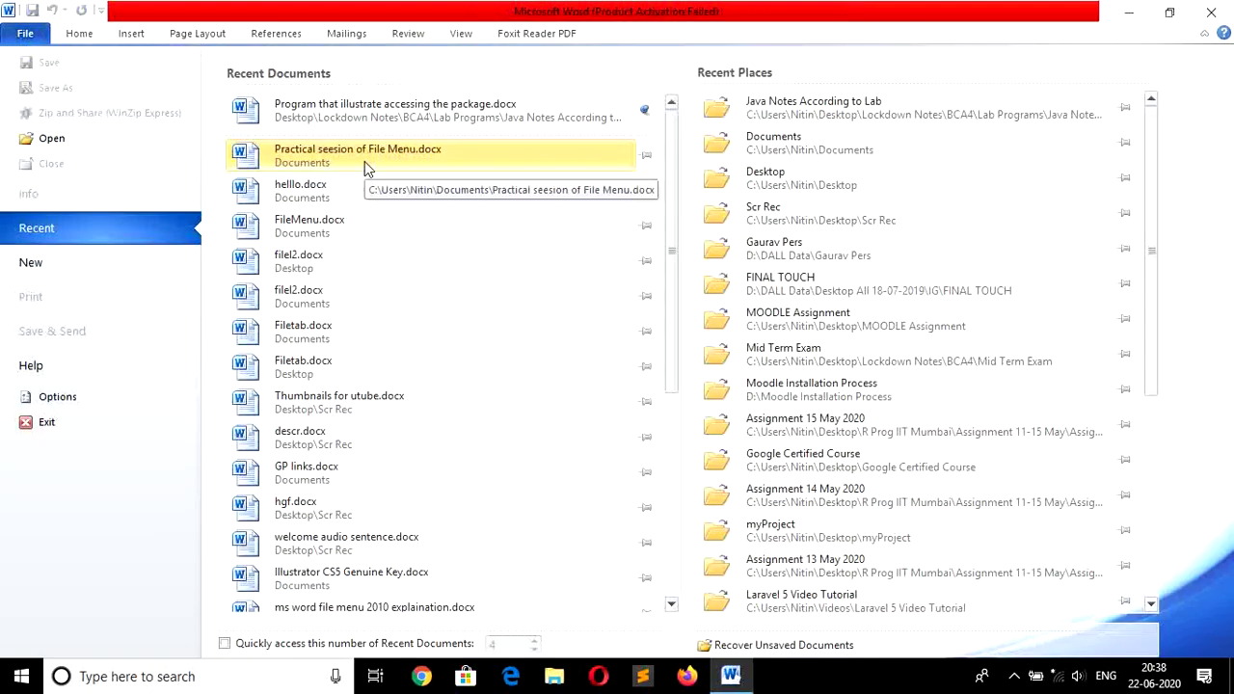
left_click(364, 161)
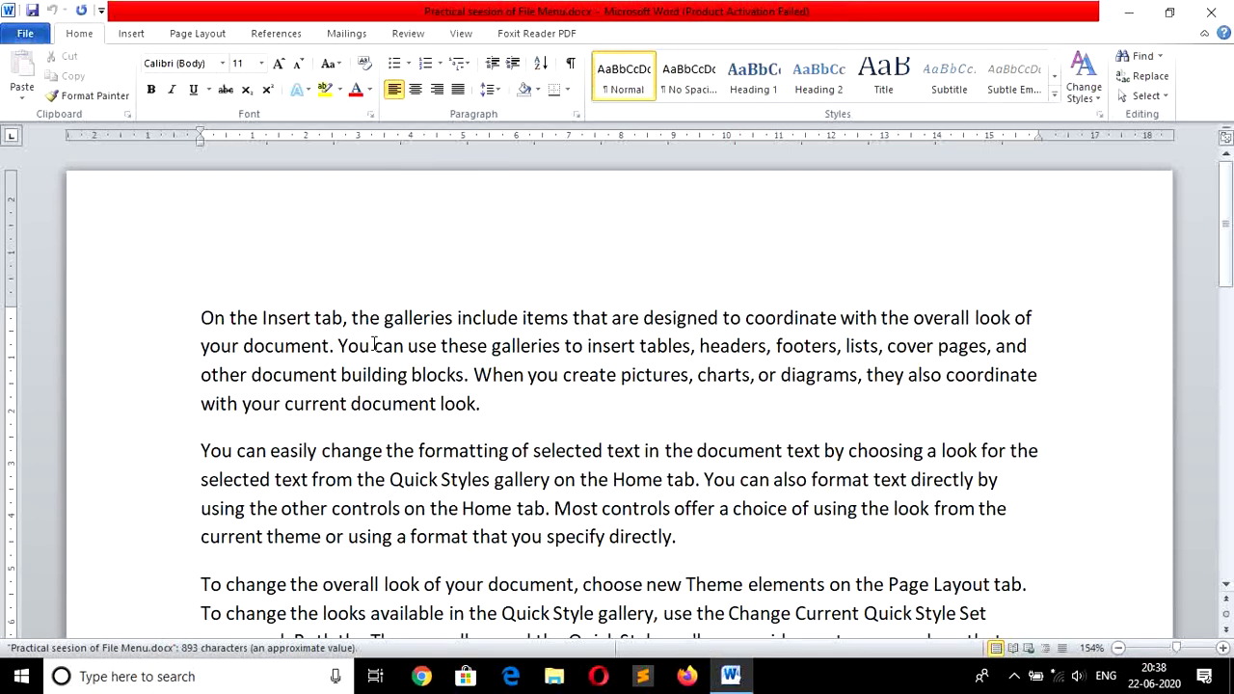
key("Return")
Type 'Welcome' and 'good' on two new lines above the sample paragraphs.
key("Up")
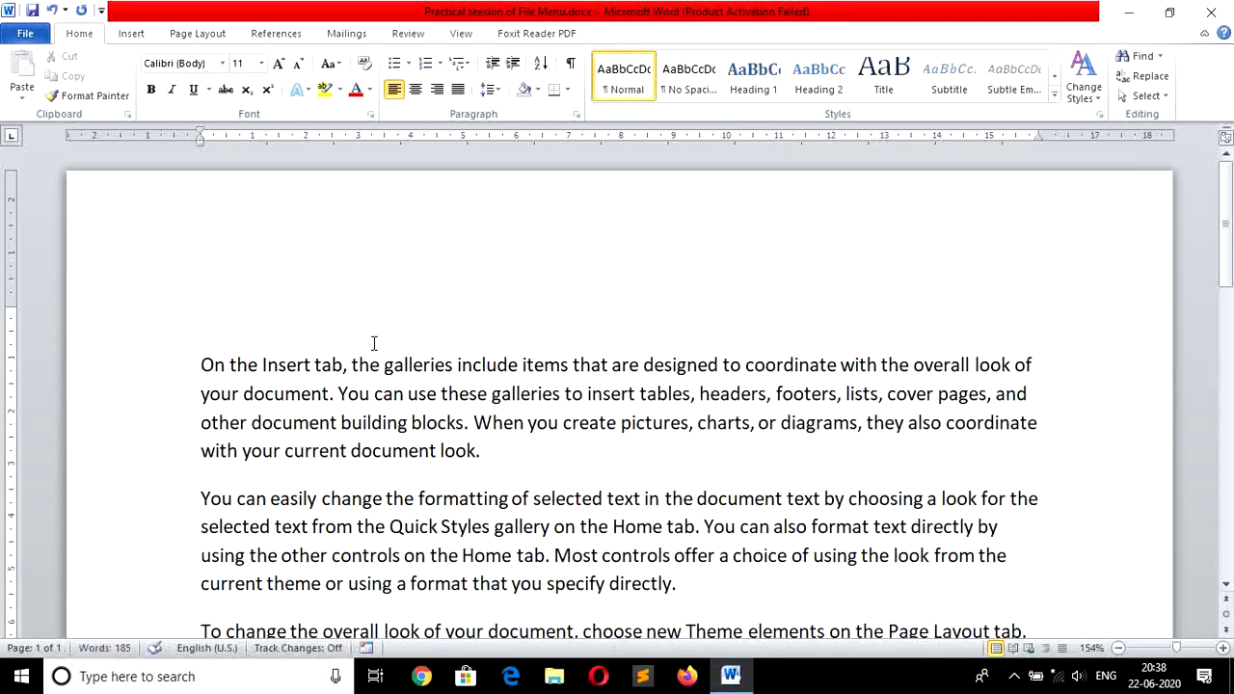
type("Welcome")
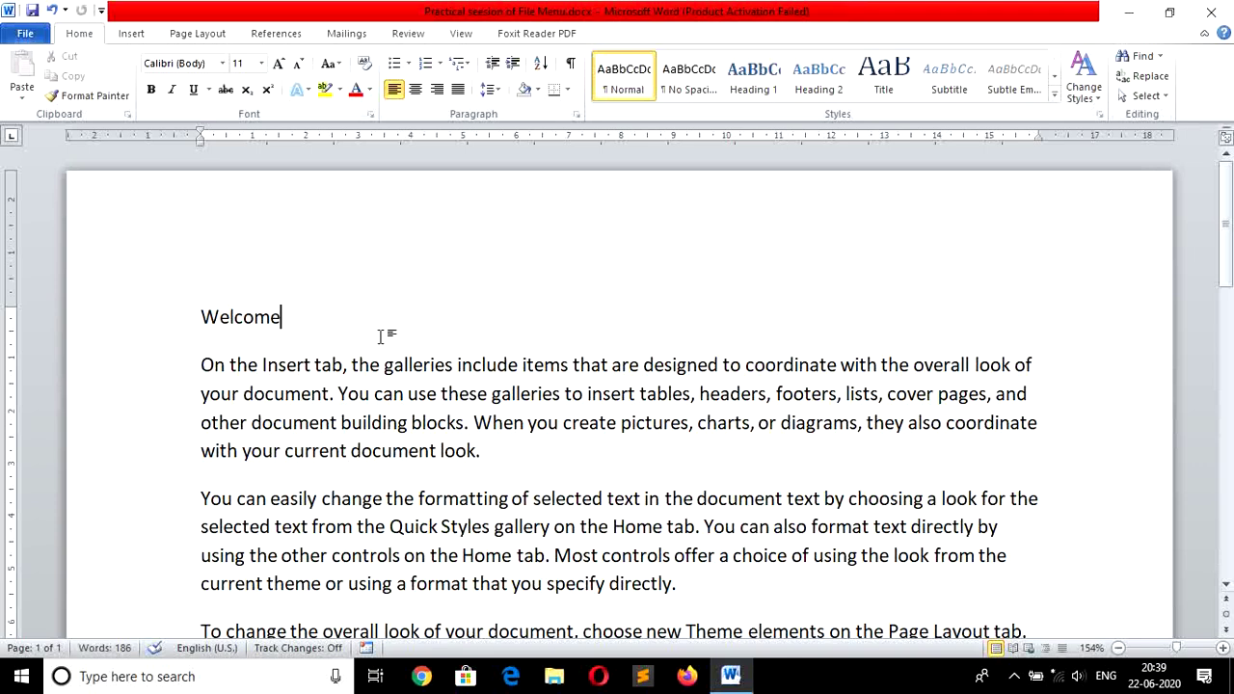
key("Return")
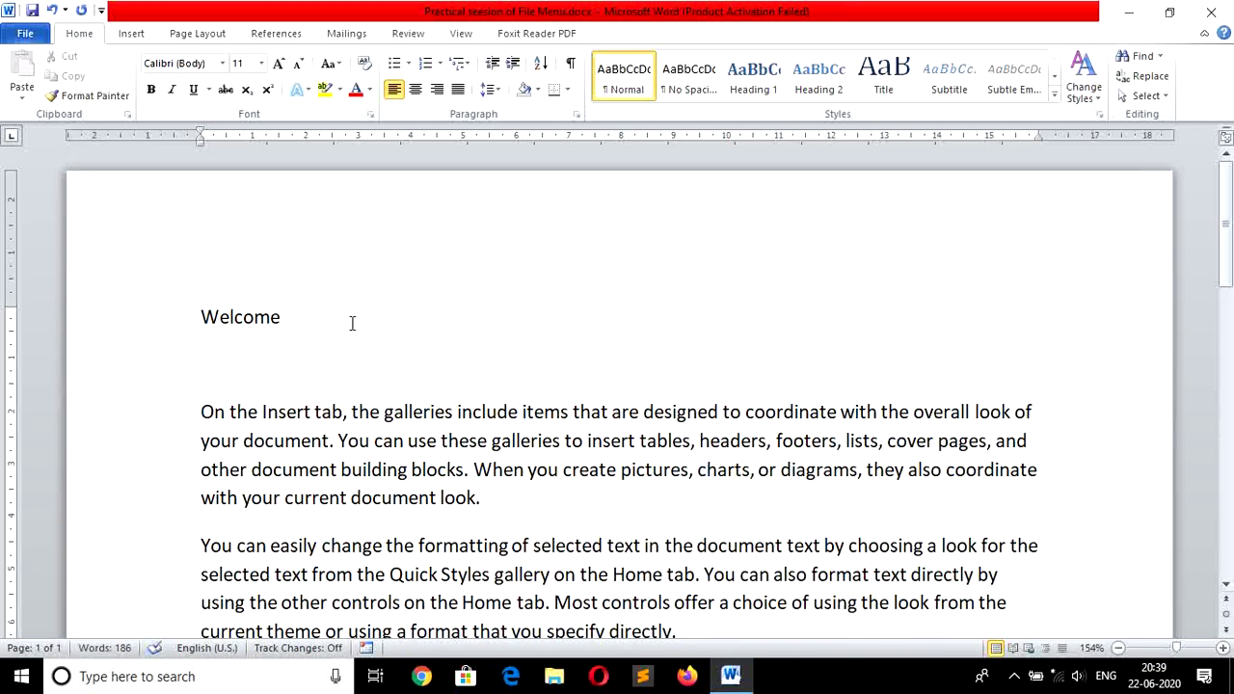
type("good")
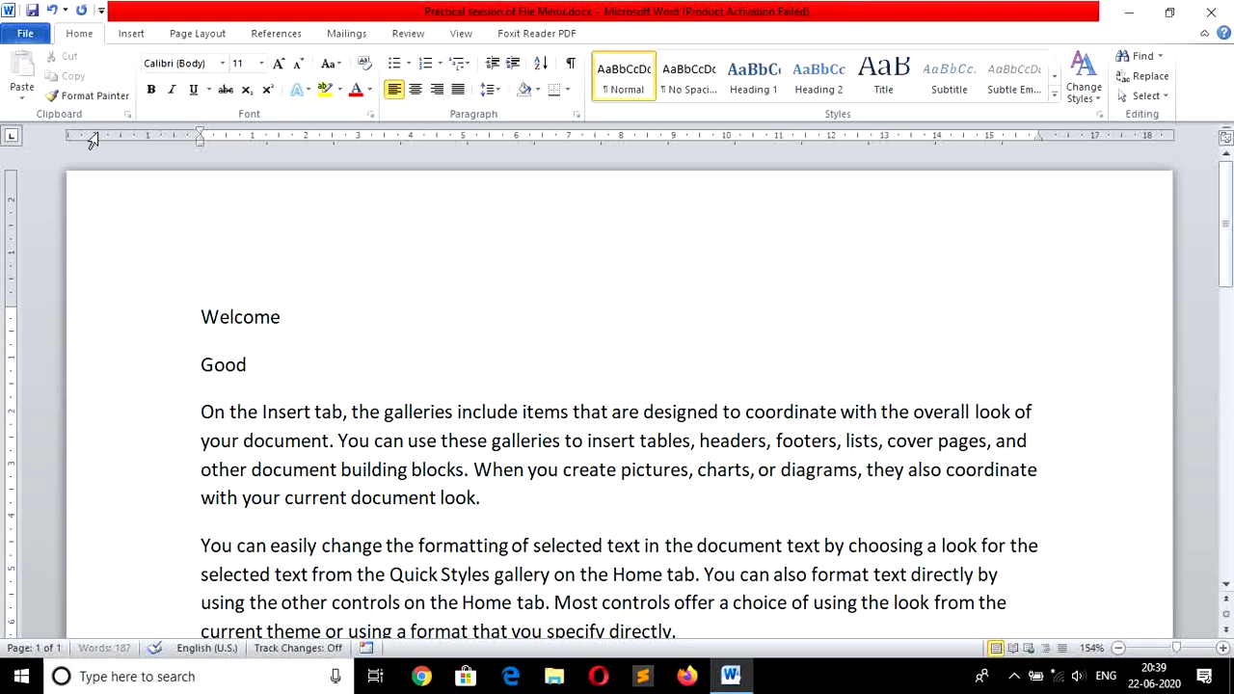
Save a copy as 'Practical seesion of File Menu1.docx' and check its Info page.
left_click(26, 35)
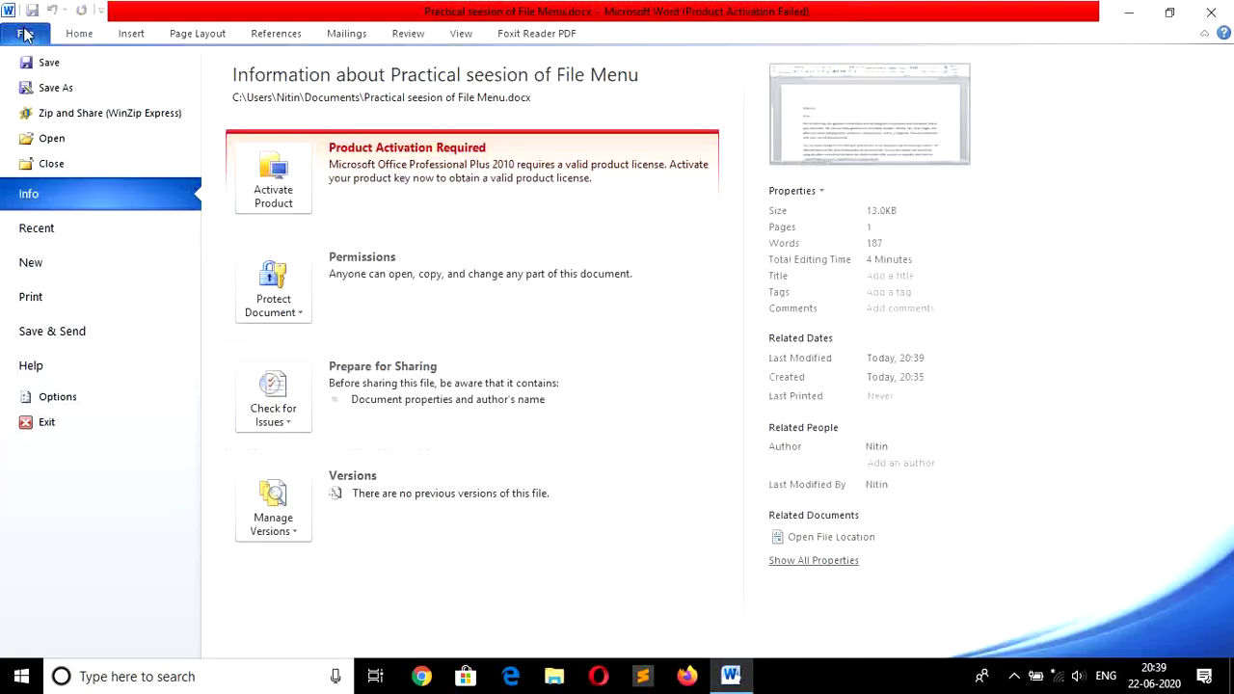
left_click(56, 88)
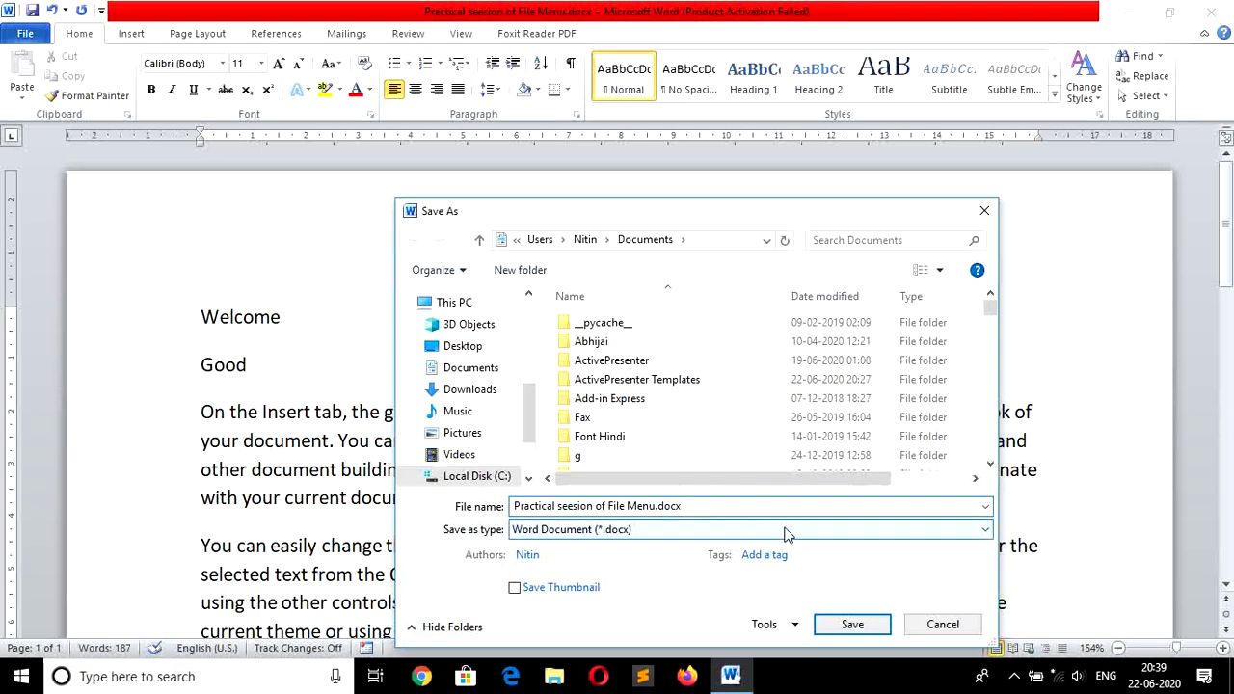
key("Return")
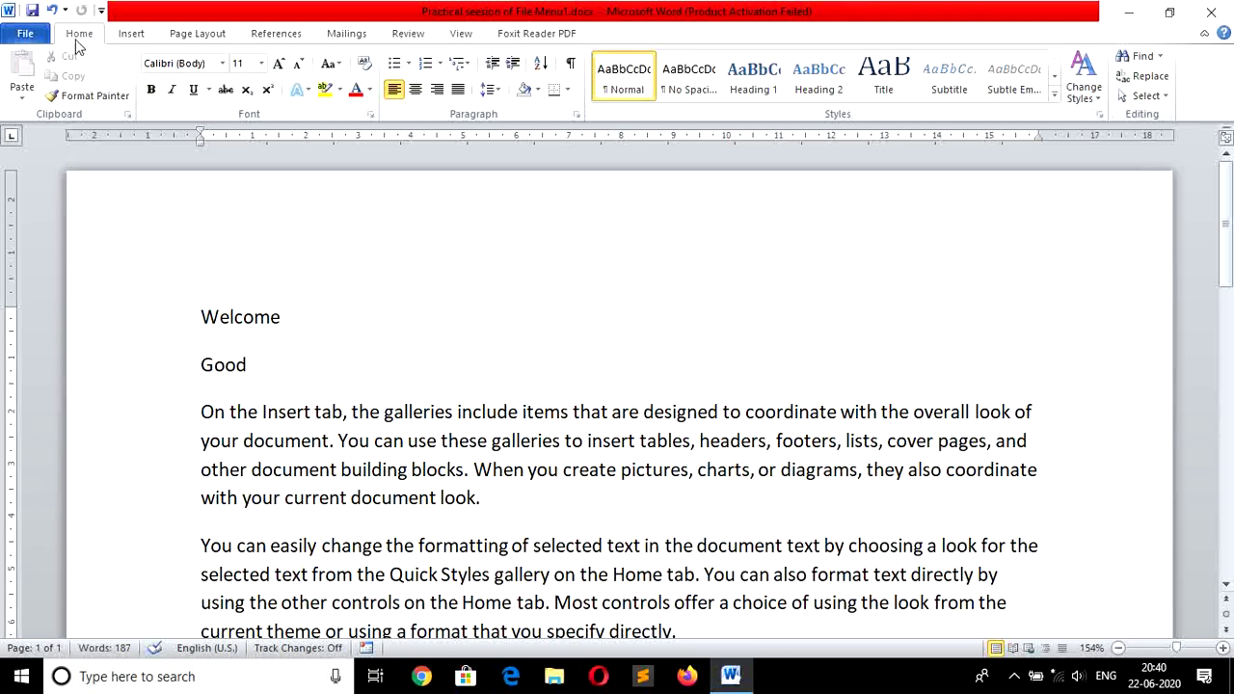
left_click(27, 35)
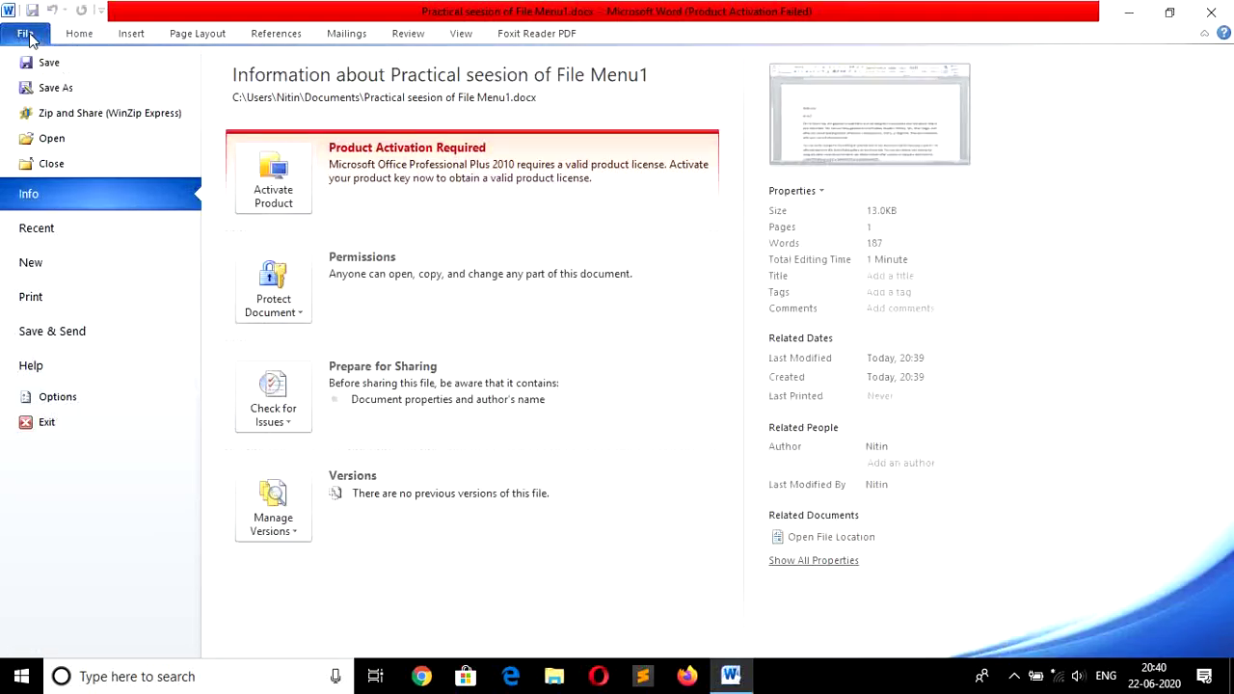
Close the document and reopen the original Practical seesion of File Menu.docx from Recent.
left_click(94, 170)
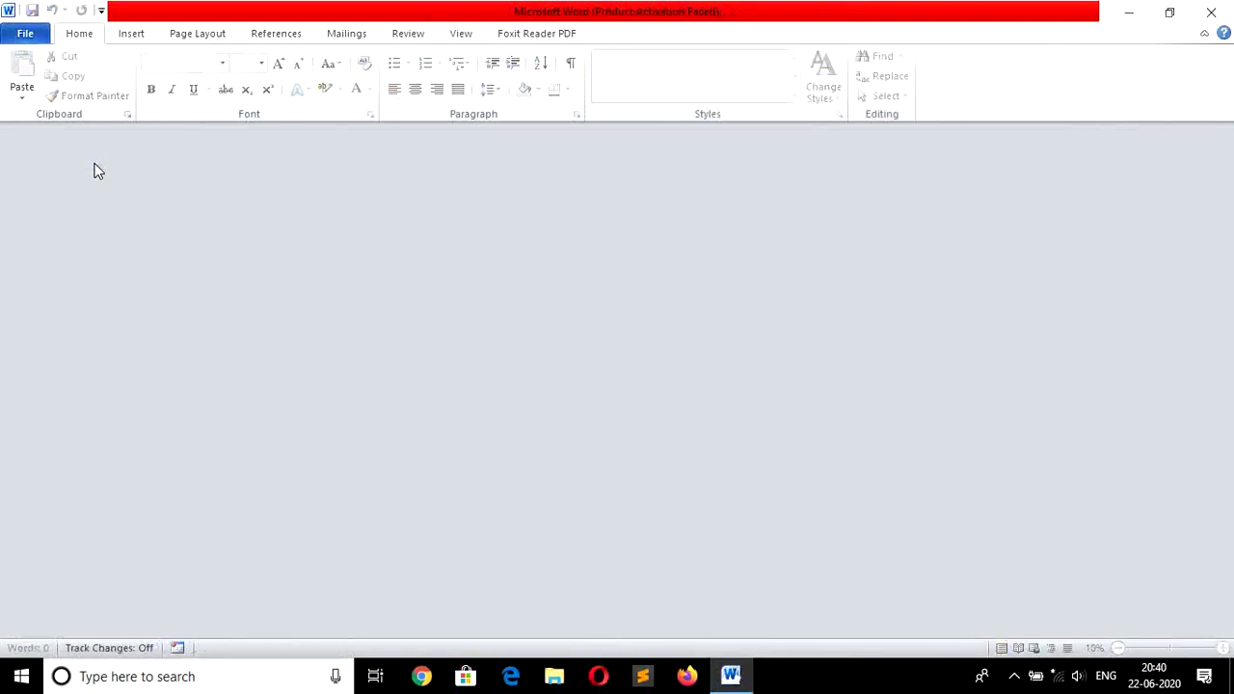
left_click(30, 35)
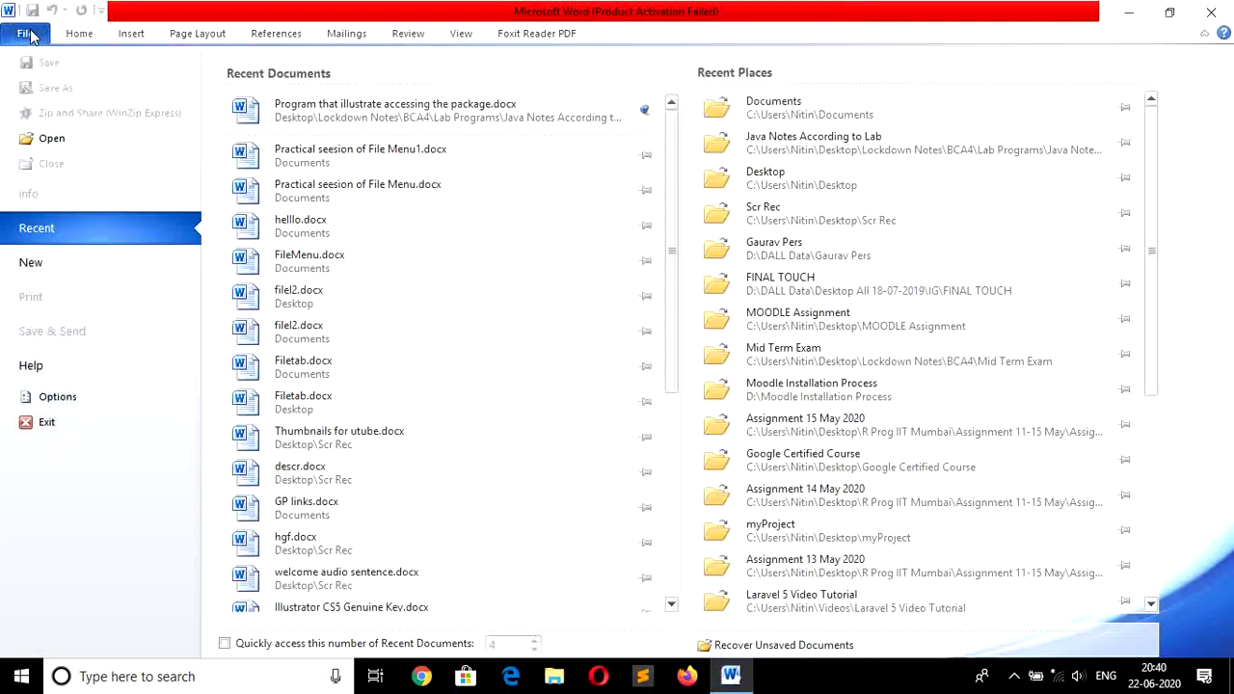
left_click(386, 189)
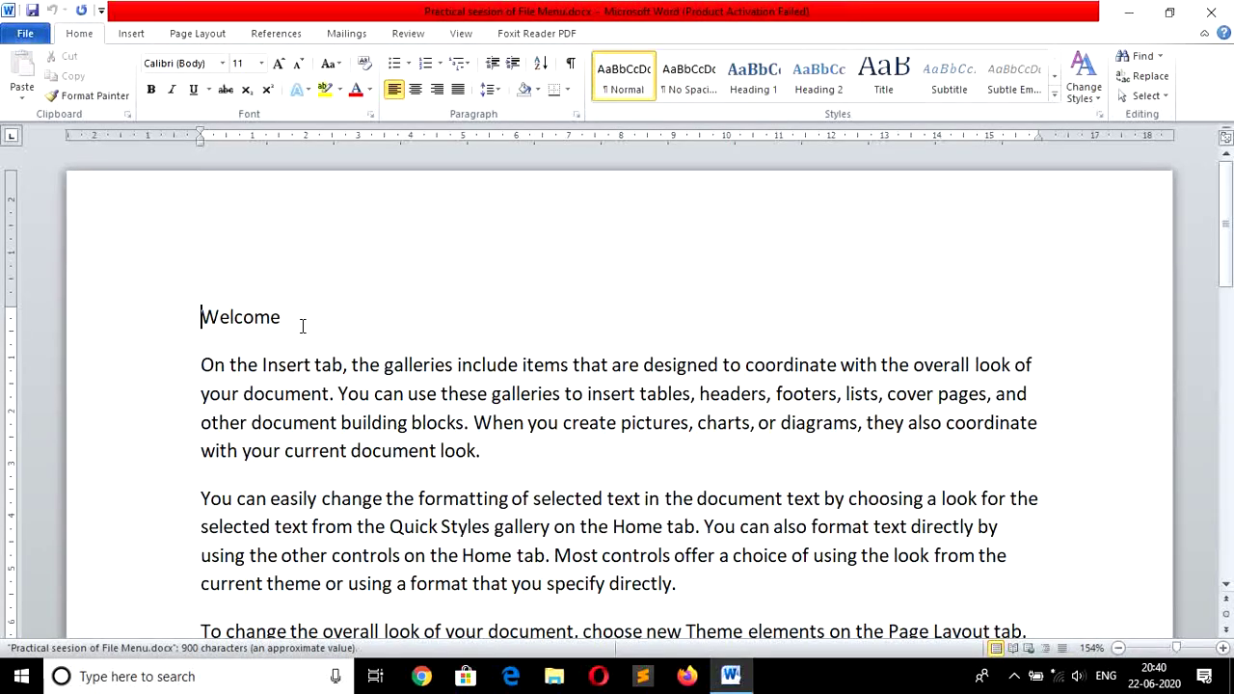
Open the copy Practical seesion of File Menu1.docx from the Recent list.
left_click(29, 34)
left_click(70, 233)
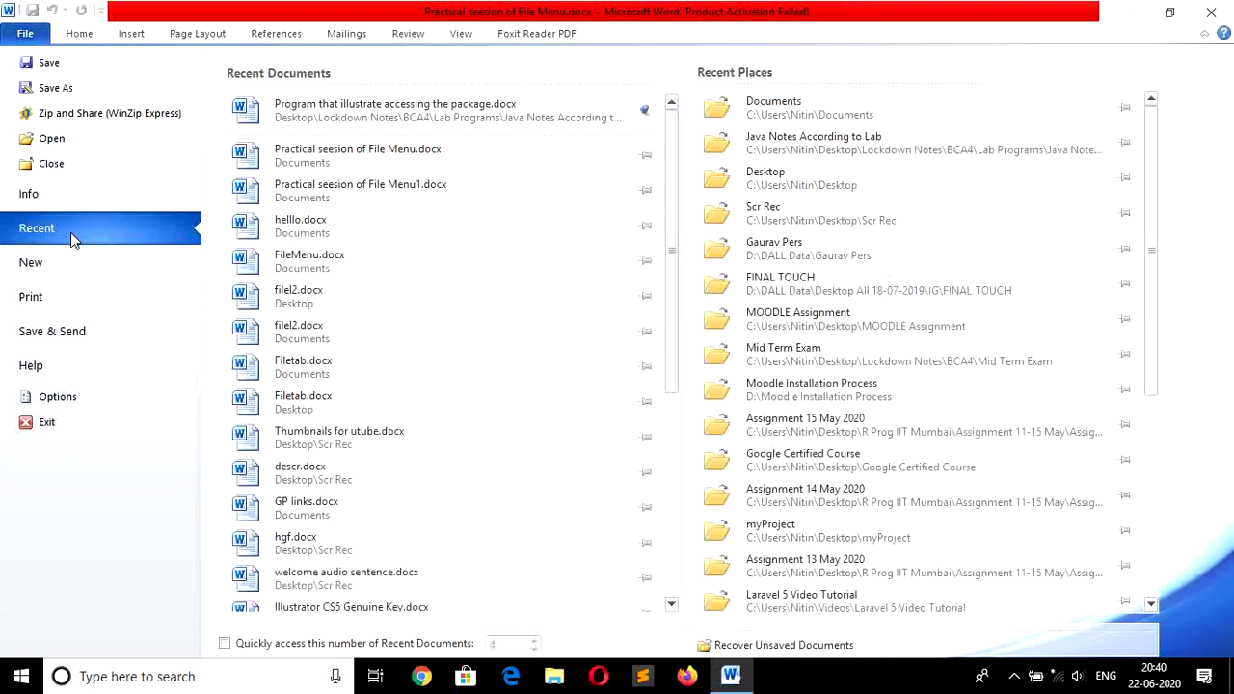
left_click(440, 192)
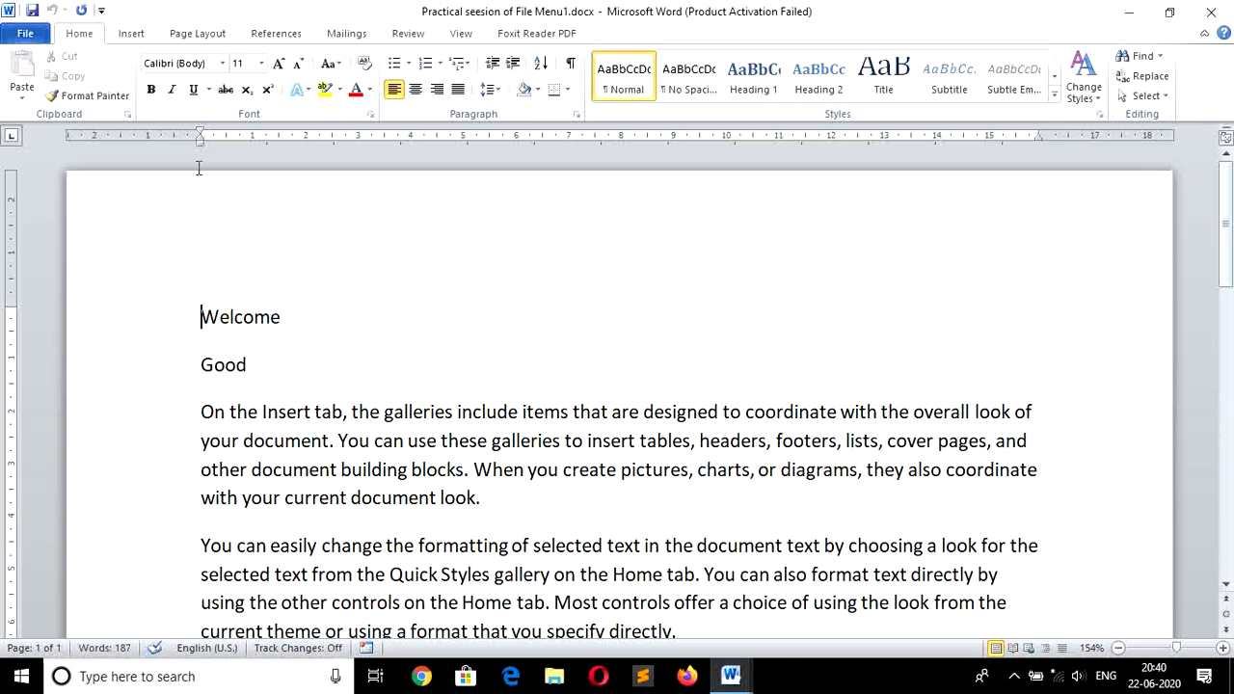
Open General Options from the Save As dialog's Tools menu.
left_click(25, 35)
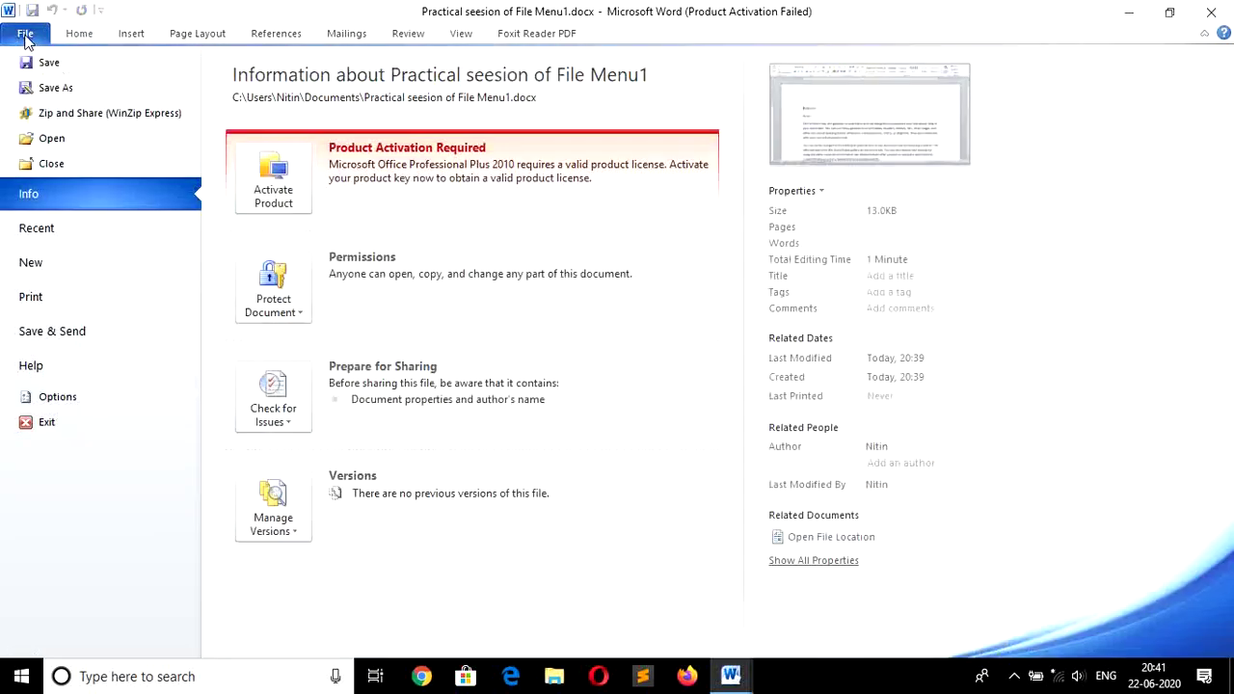
left_click(63, 94)
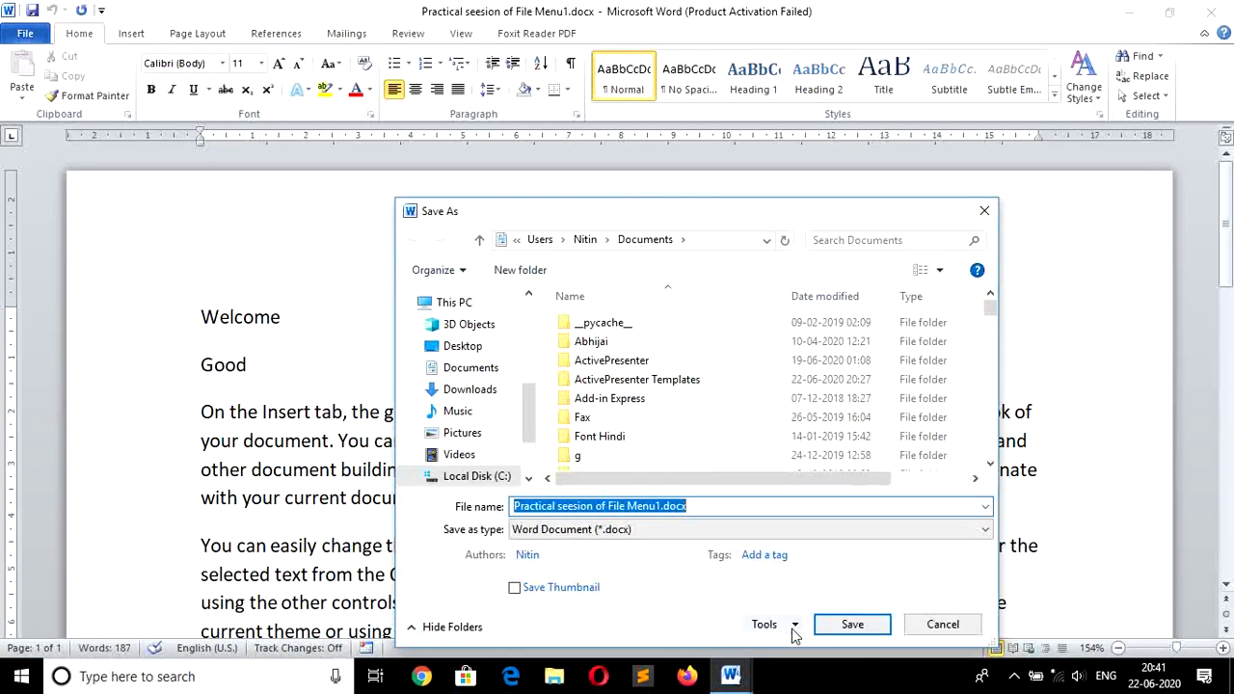
left_click(792, 625)
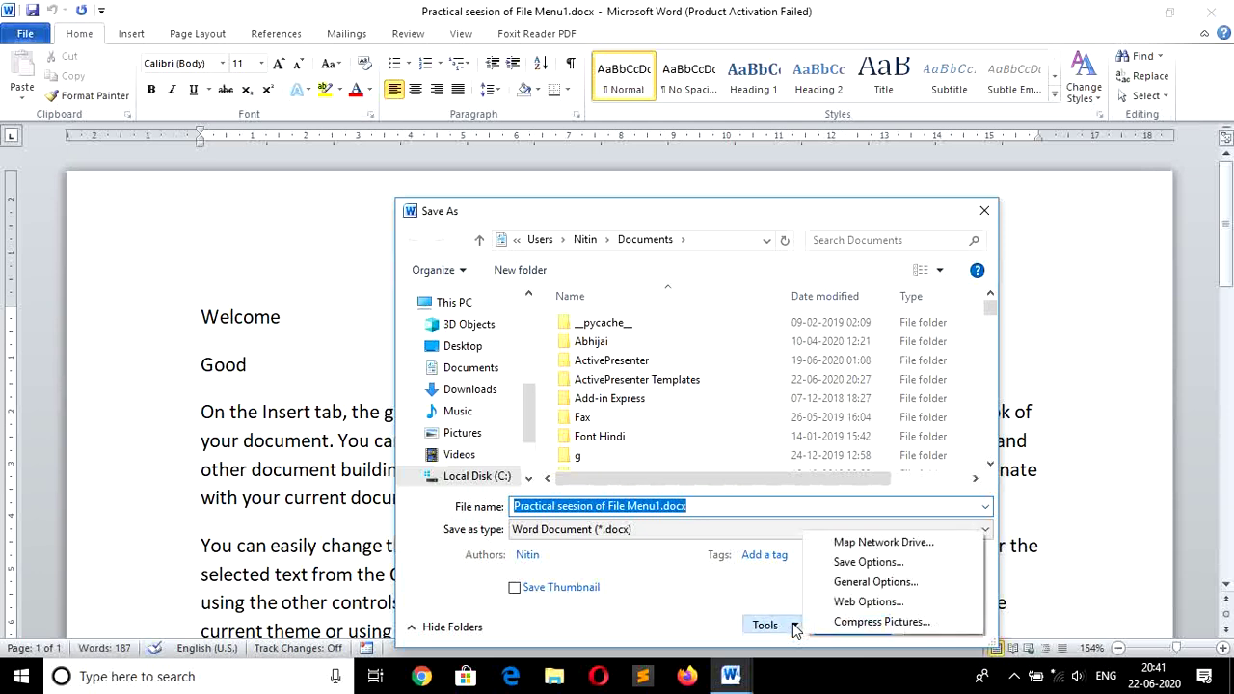
left_click(883, 582)
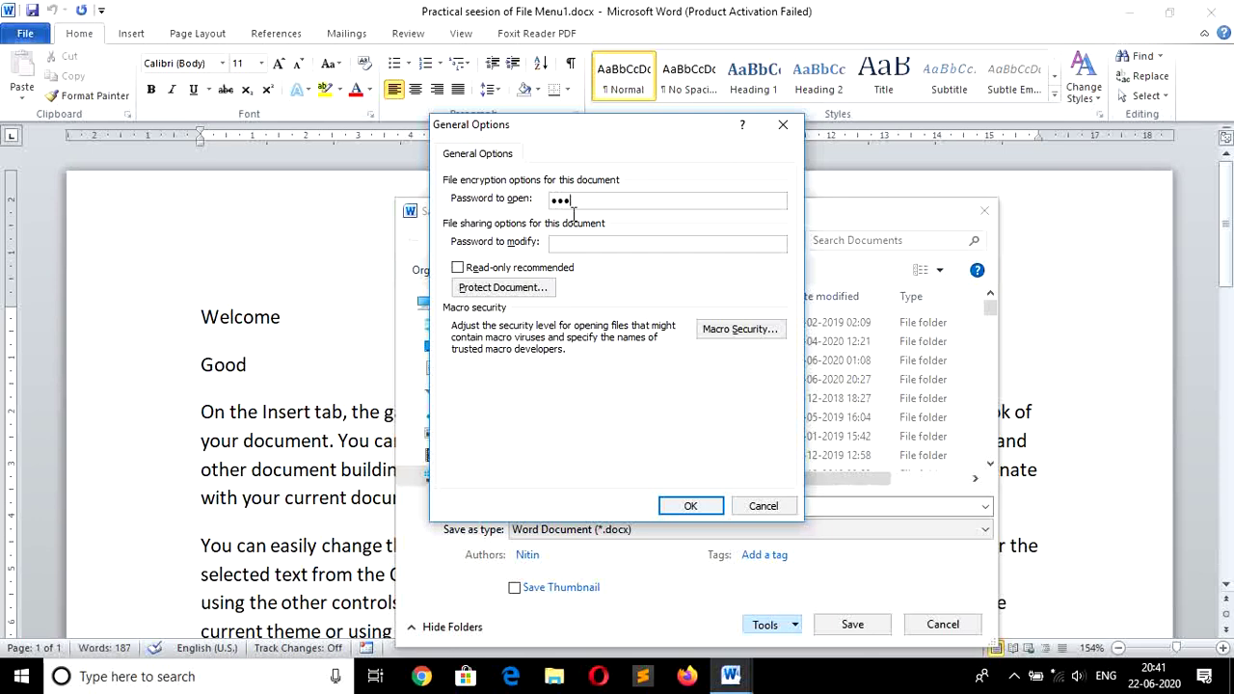
Set a password to open and a password to modify, re-entering both to confirm.
left_click(572, 244)
left_click(689, 506)
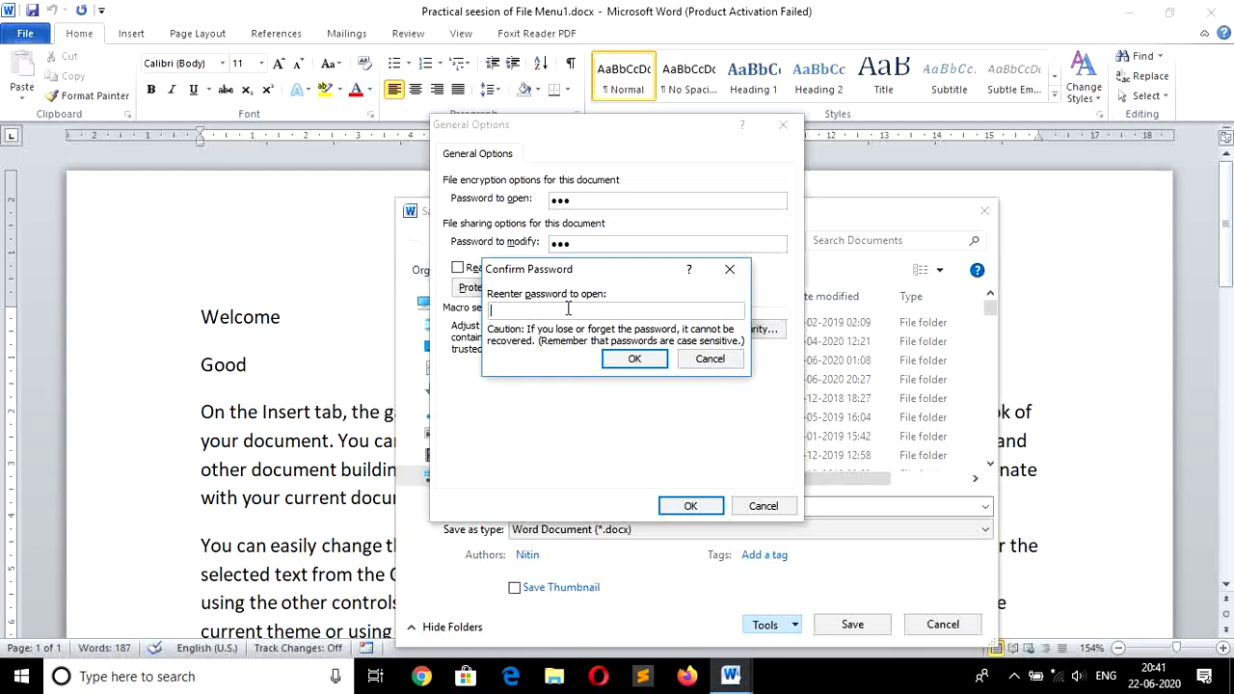
left_click(635, 359)
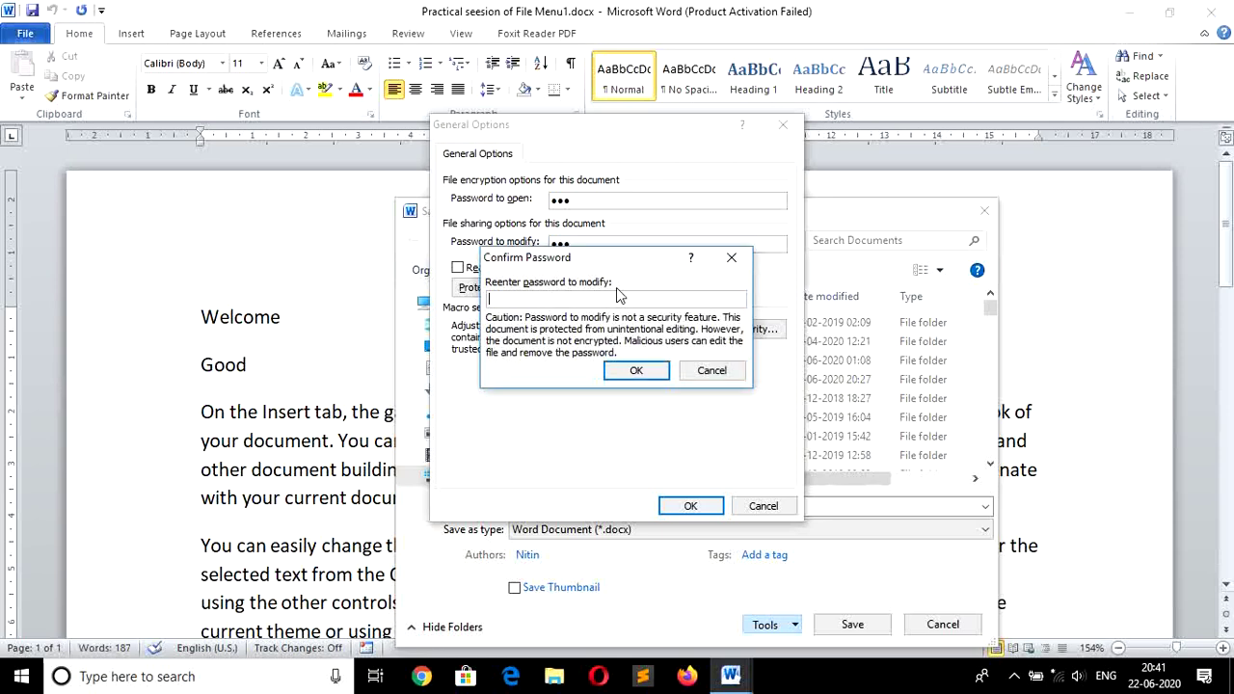
type("123")
left_click(628, 377)
key("Return")
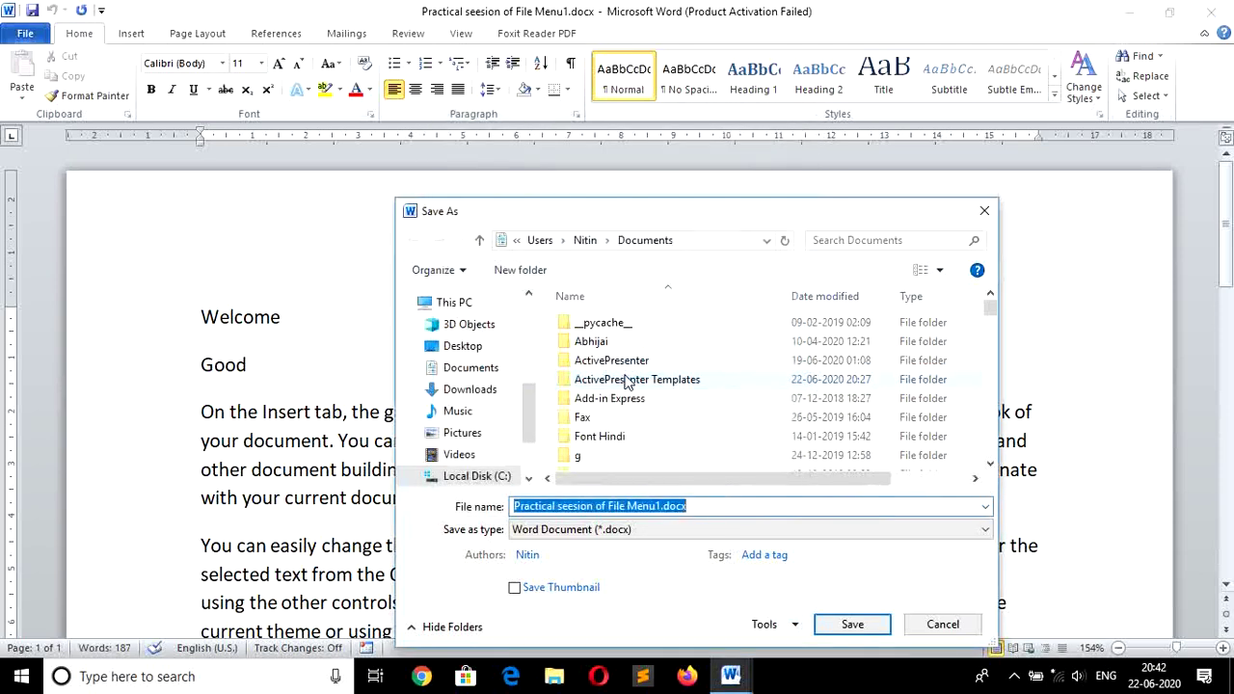
Save the password-protected document, check that Info requires a password, then close it.
left_click(846, 624)
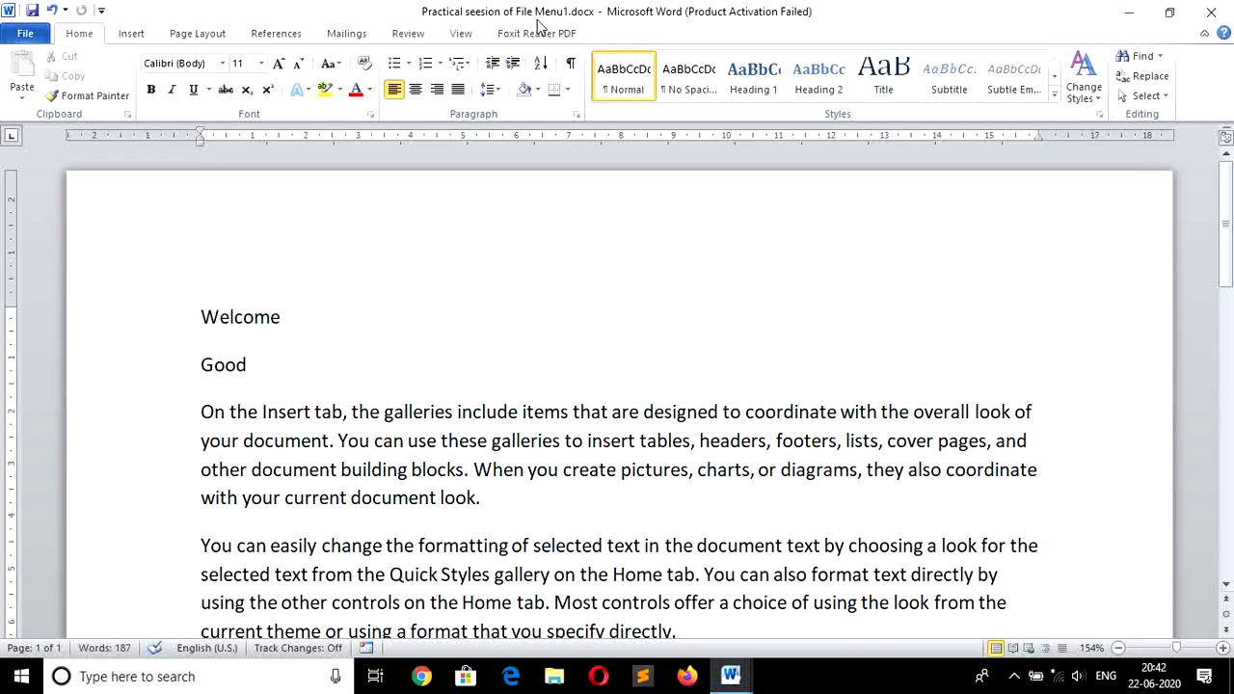
left_click(25, 34)
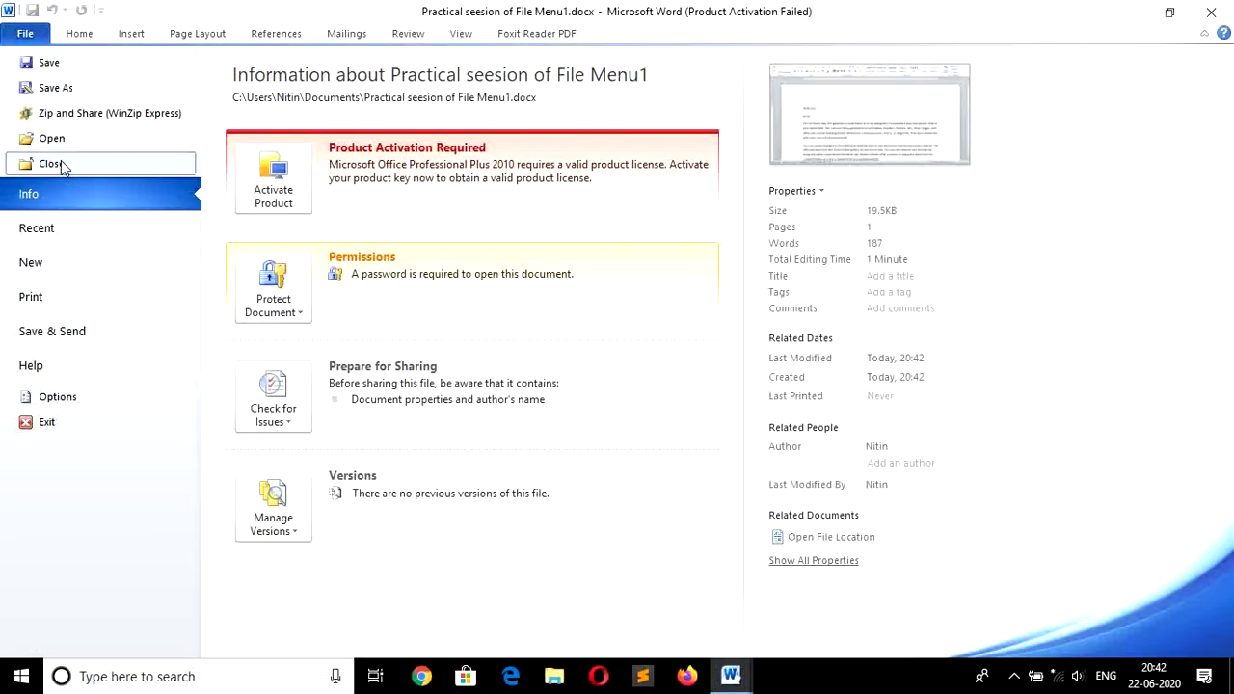
left_click(61, 164)
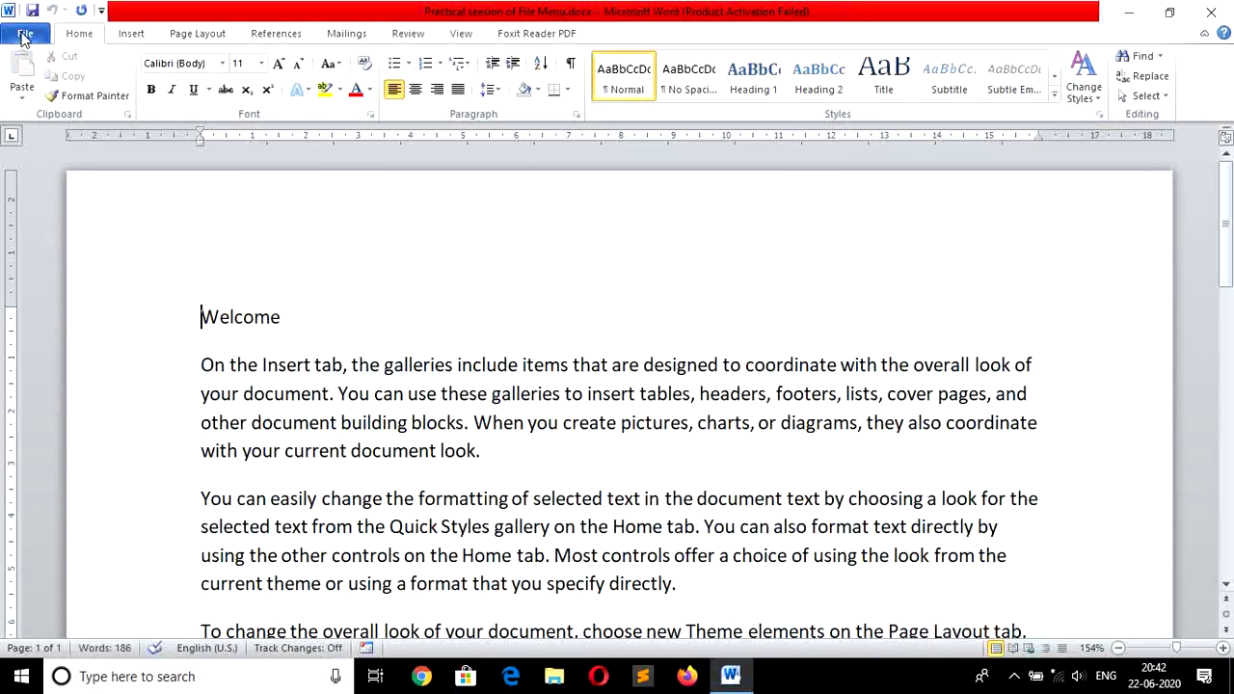
Close and reopen Practical seesion of File Menu1.docx, entering its open password and choosing Read Only.
left_click(25, 34)
left_click(58, 162)
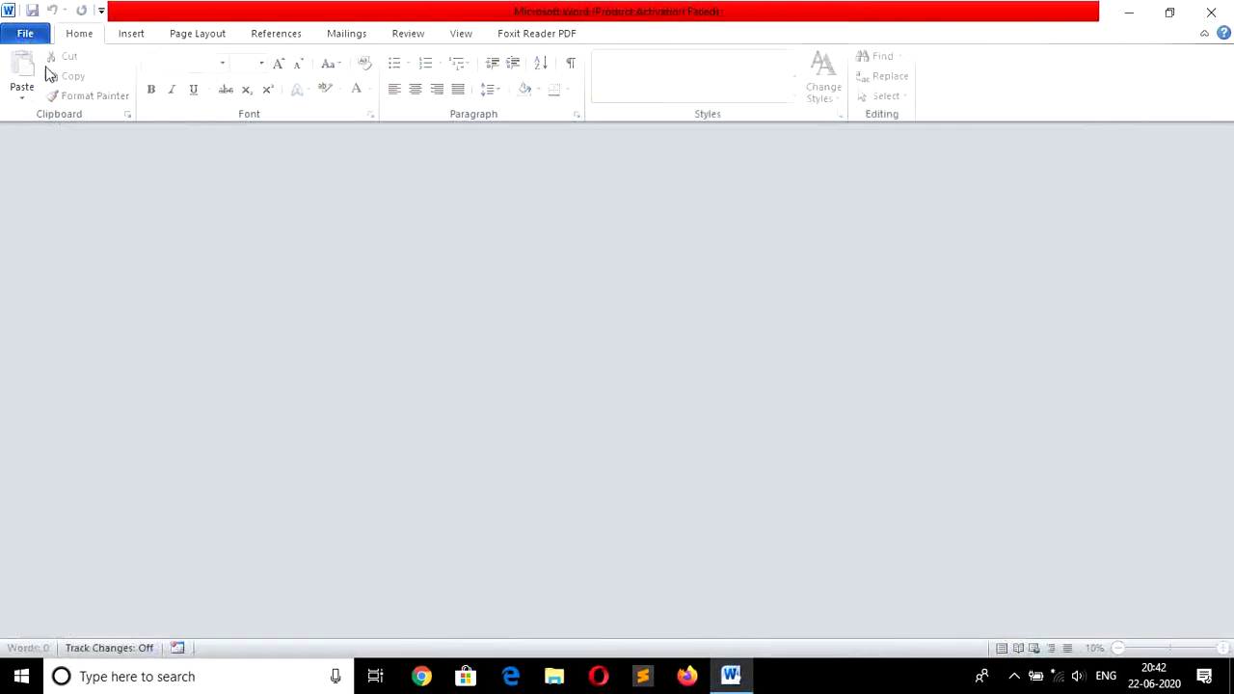
left_click(25, 34)
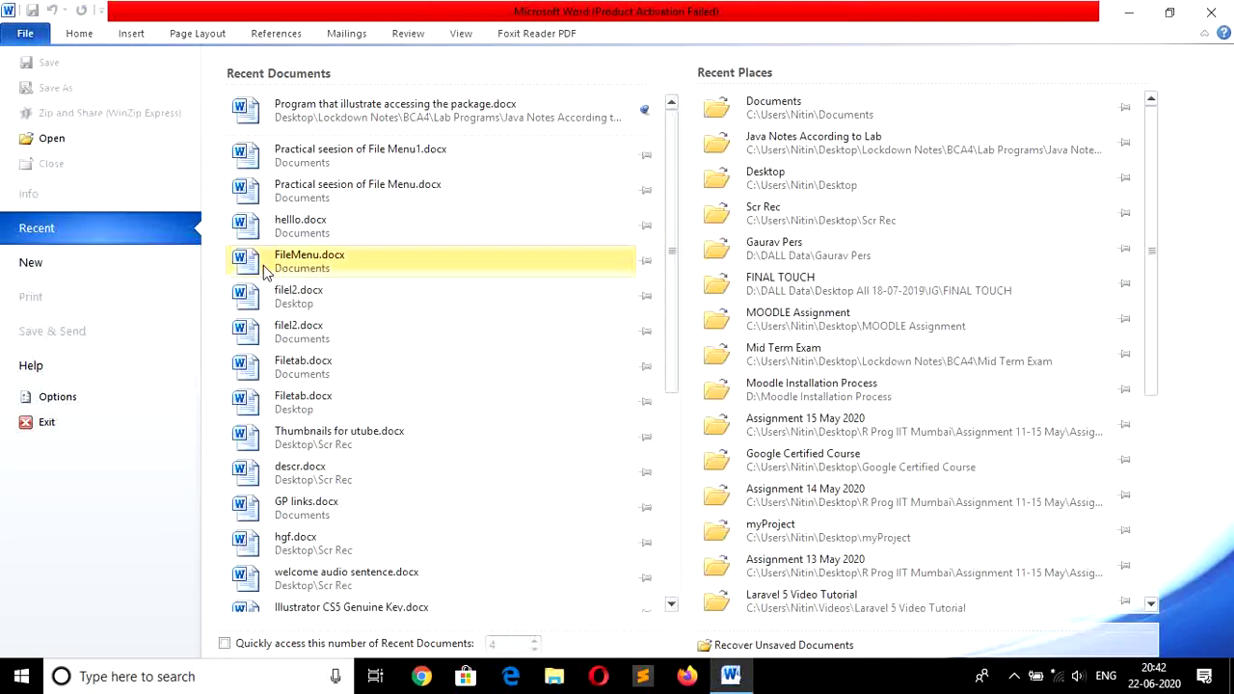
left_click(429, 154)
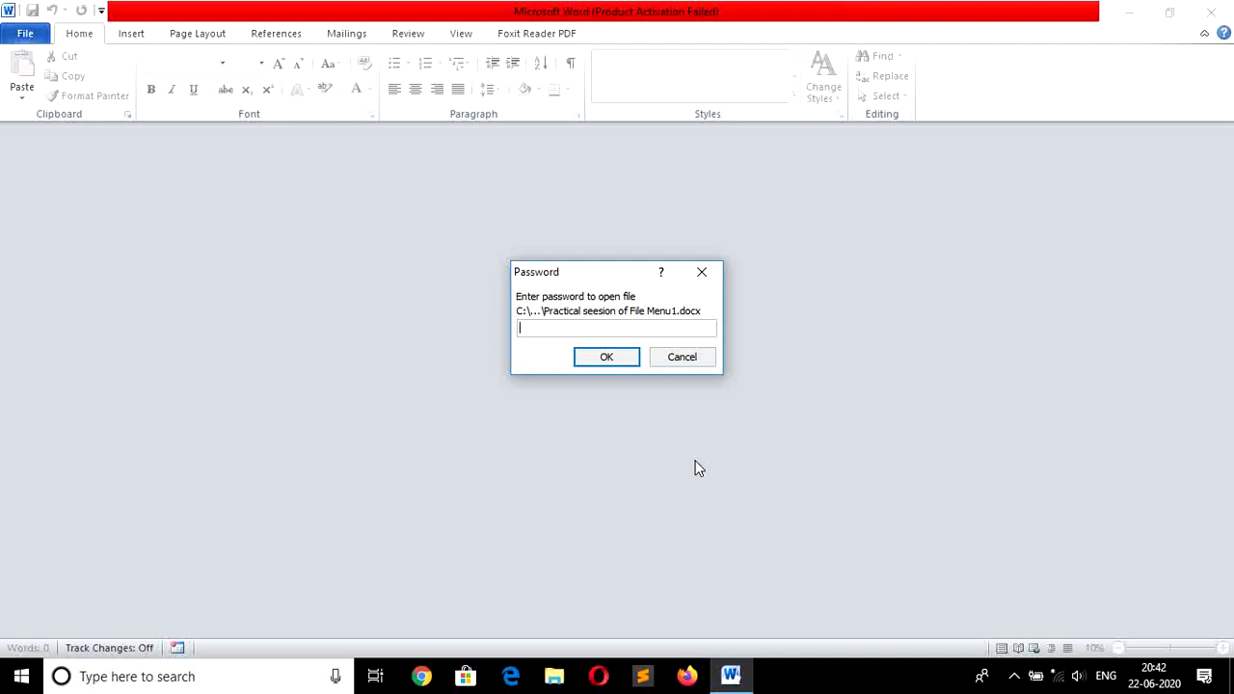
type("123")
left_click(607, 359)
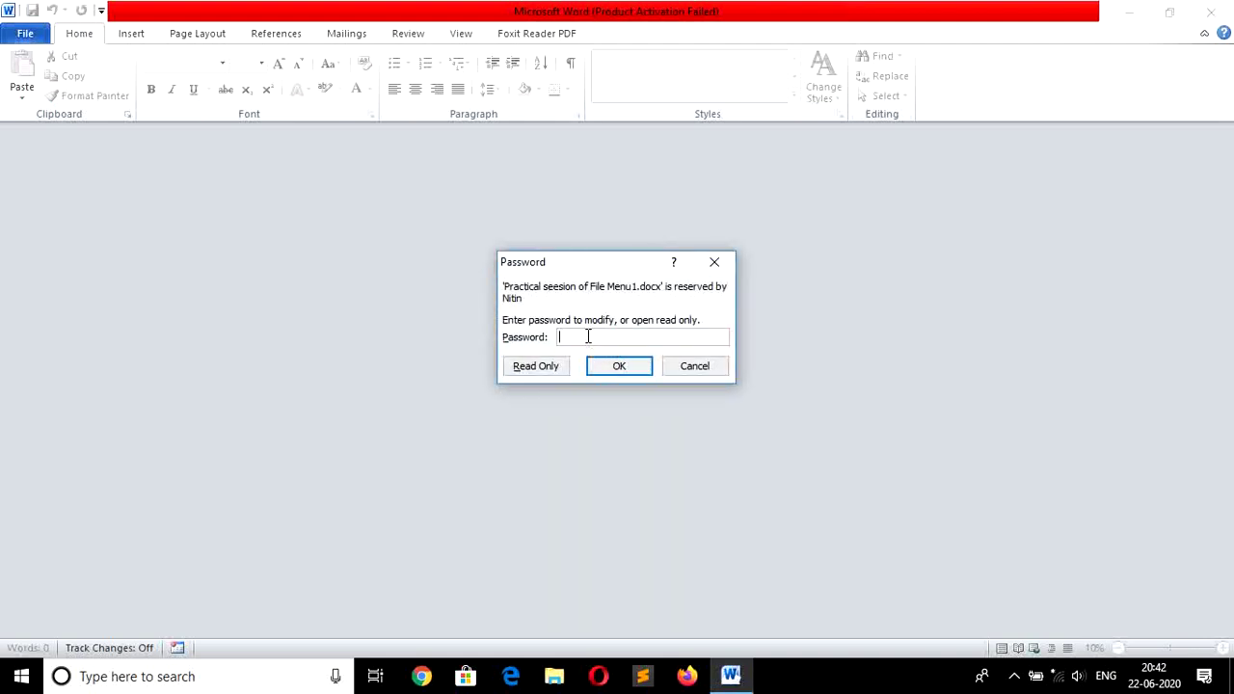
left_click(541, 368)
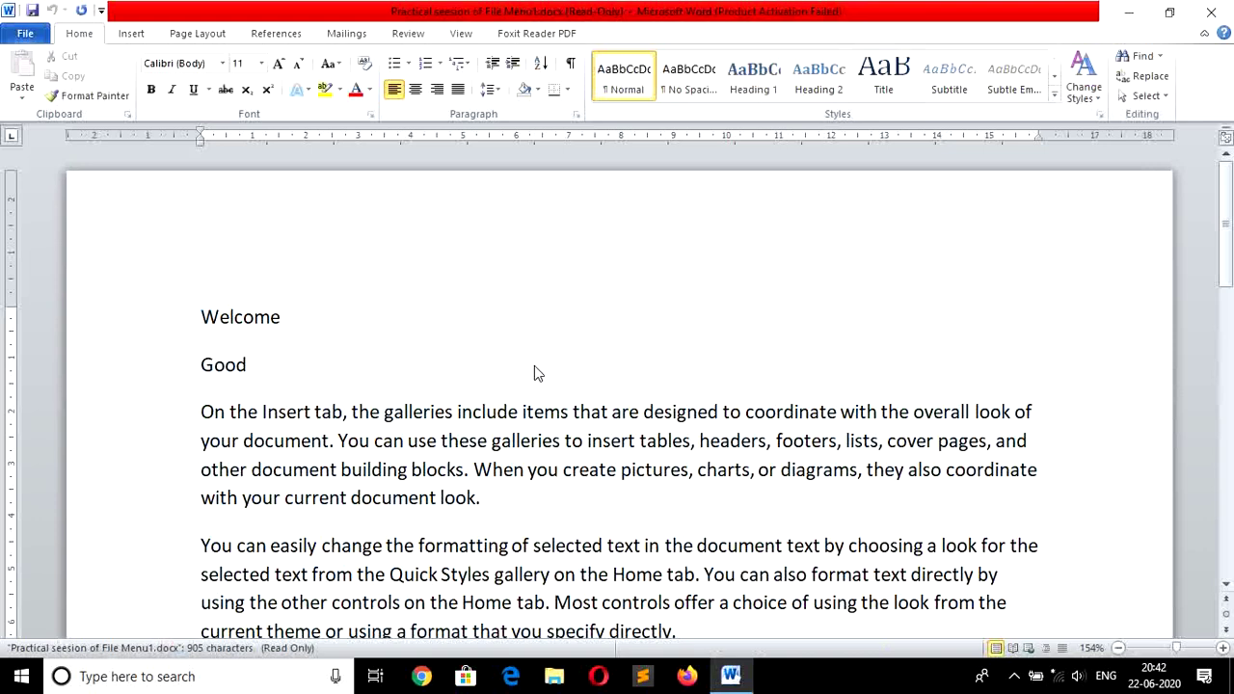
Delete the Welcome line, then cancel the Save As that appears when saving the read-only file.
key("shift+Down")
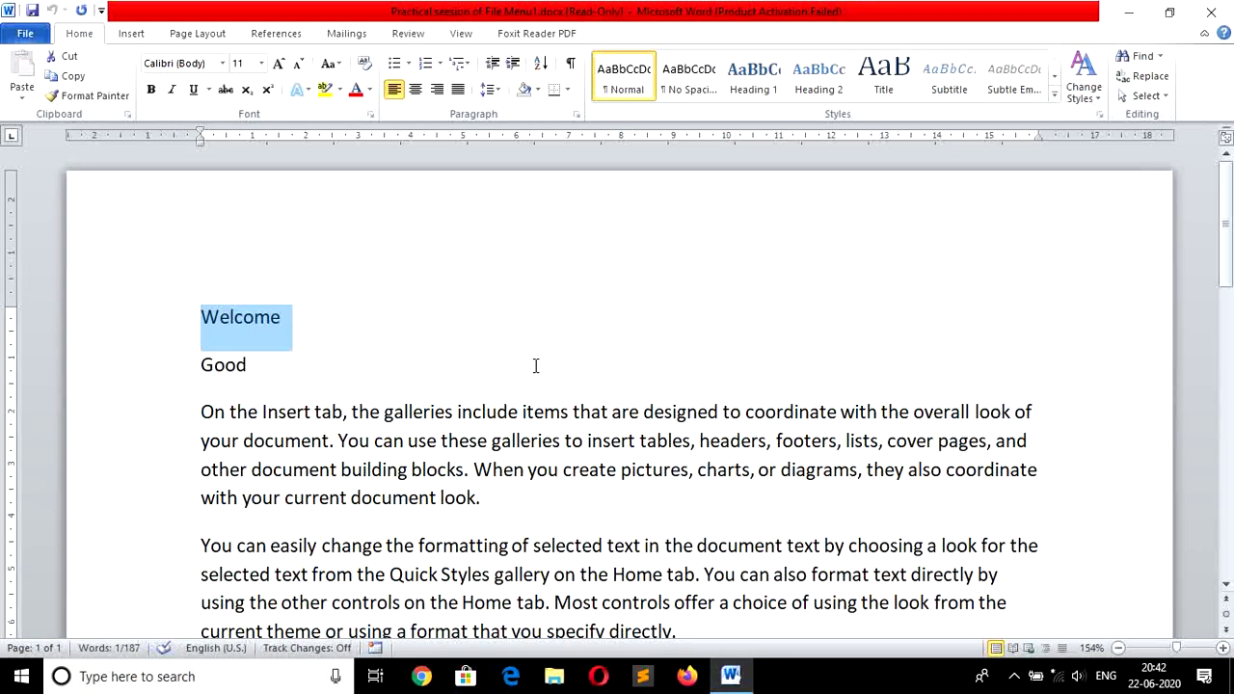
key("Delete")
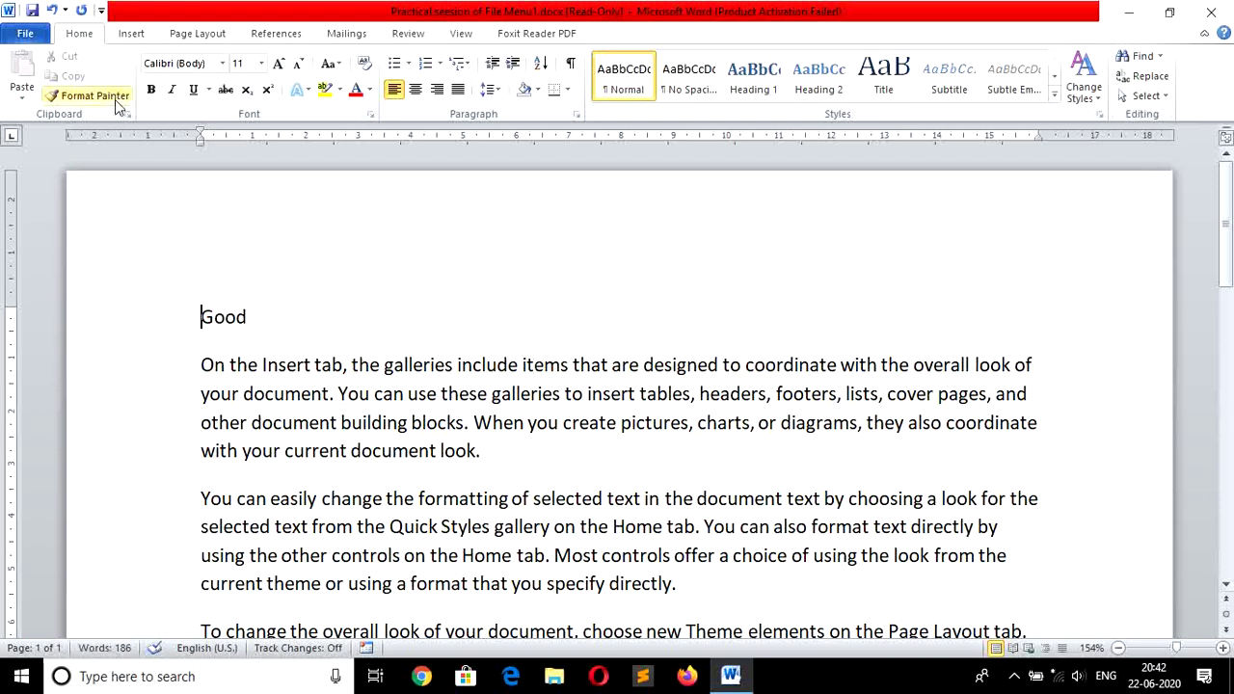
left_click(41, 37)
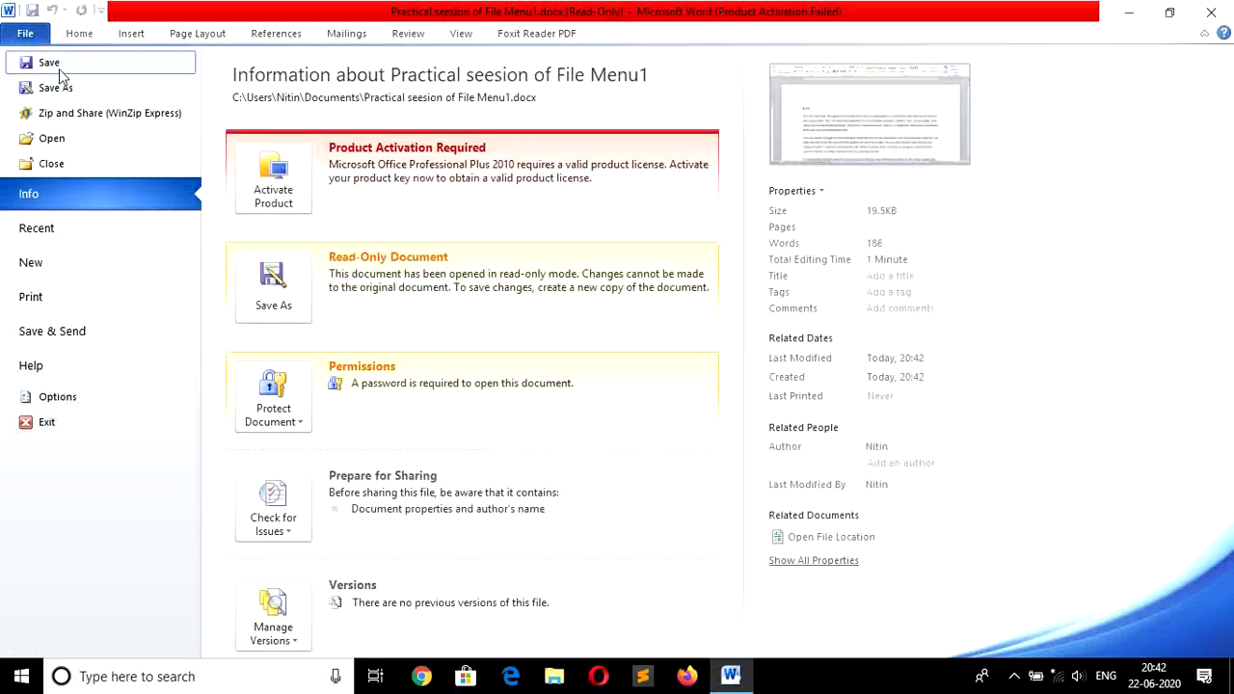
left_click(60, 71)
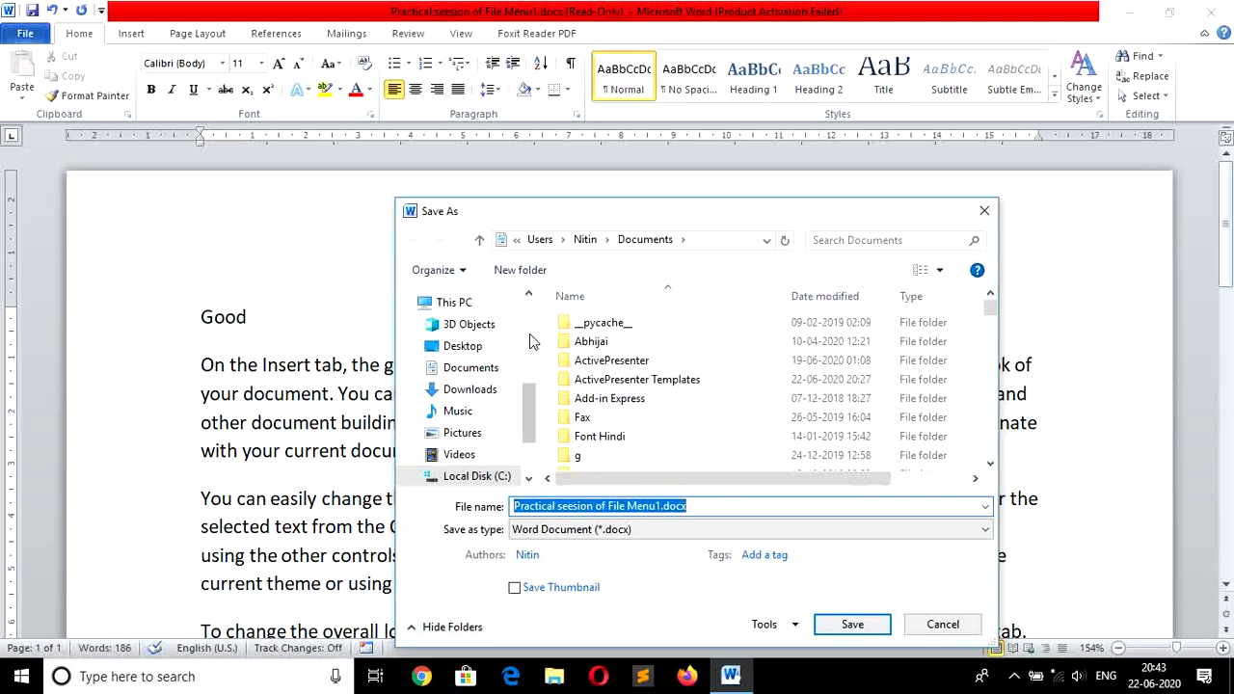
left_click(943, 626)
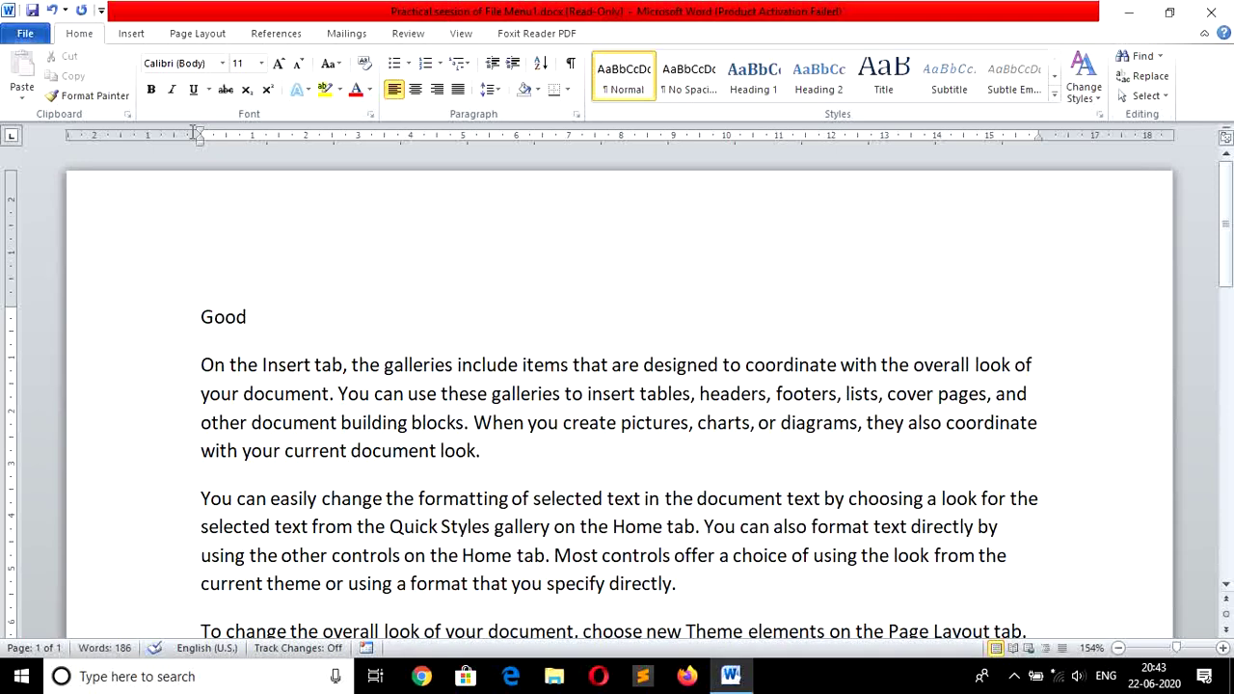
Close the document, discarding the deleted Welcome line.
left_click(43, 36)
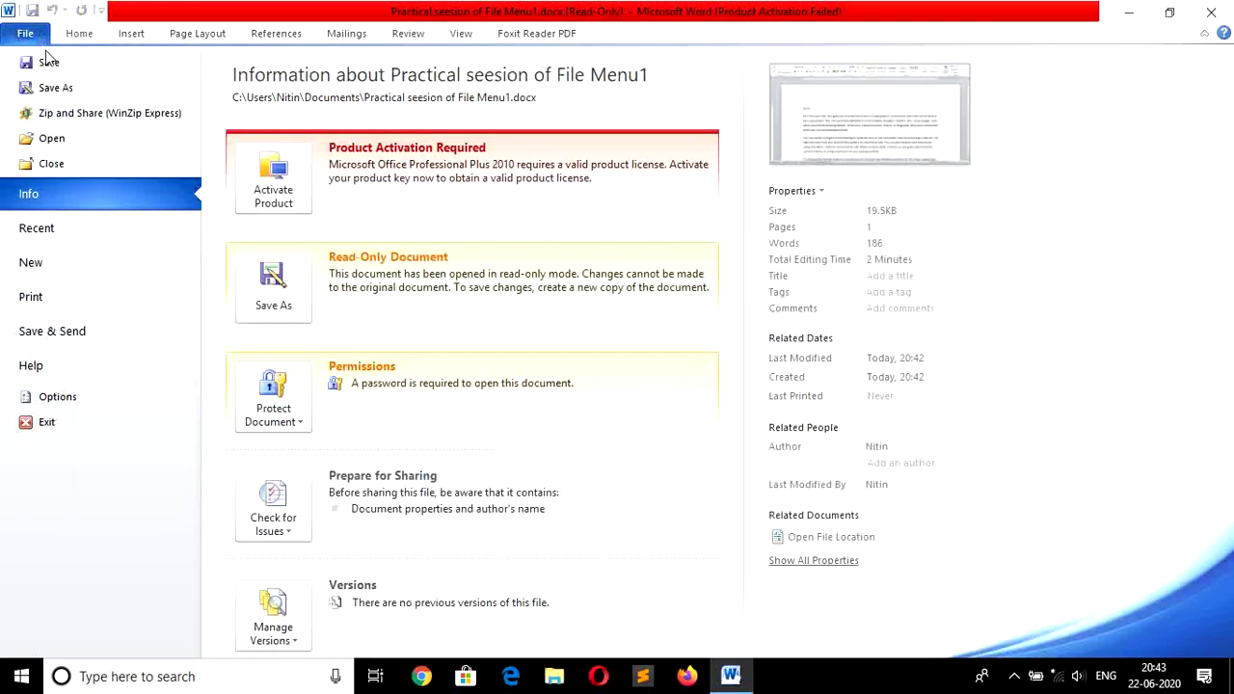
left_click(100, 164)
left_click(617, 361)
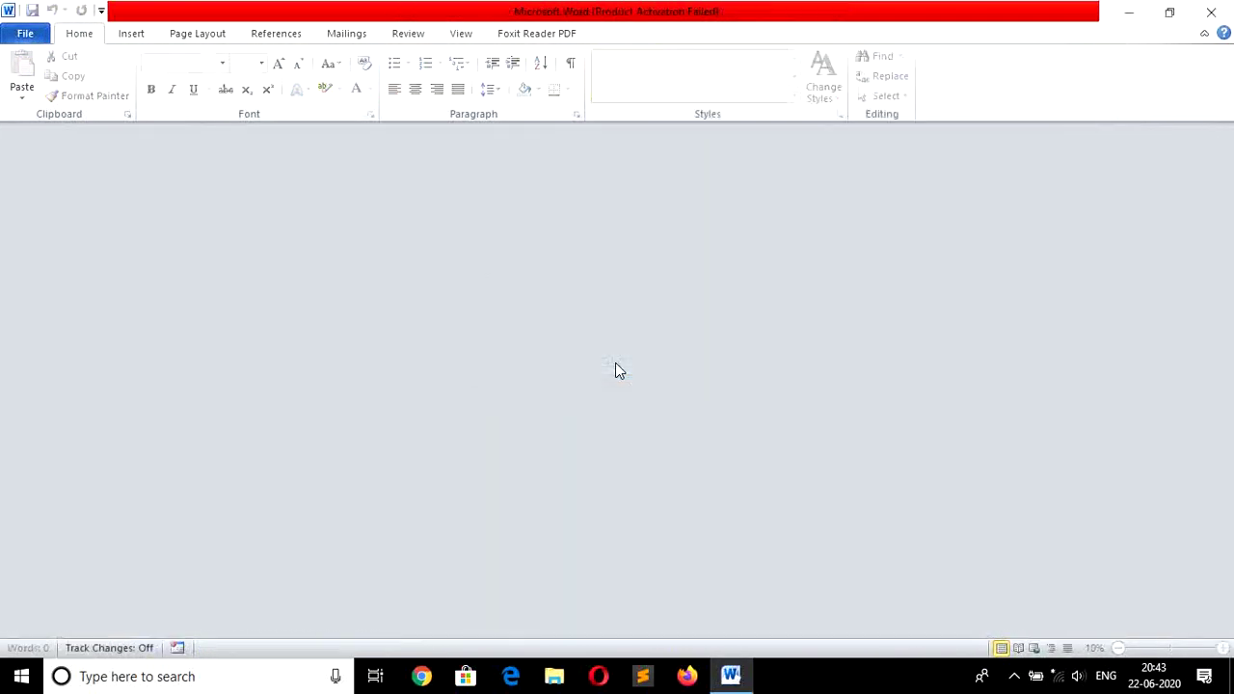
Reopen Practical seesion of File Menu1.docx editable, declining read-only and entering both open and modify passwords.
left_click(26, 35)
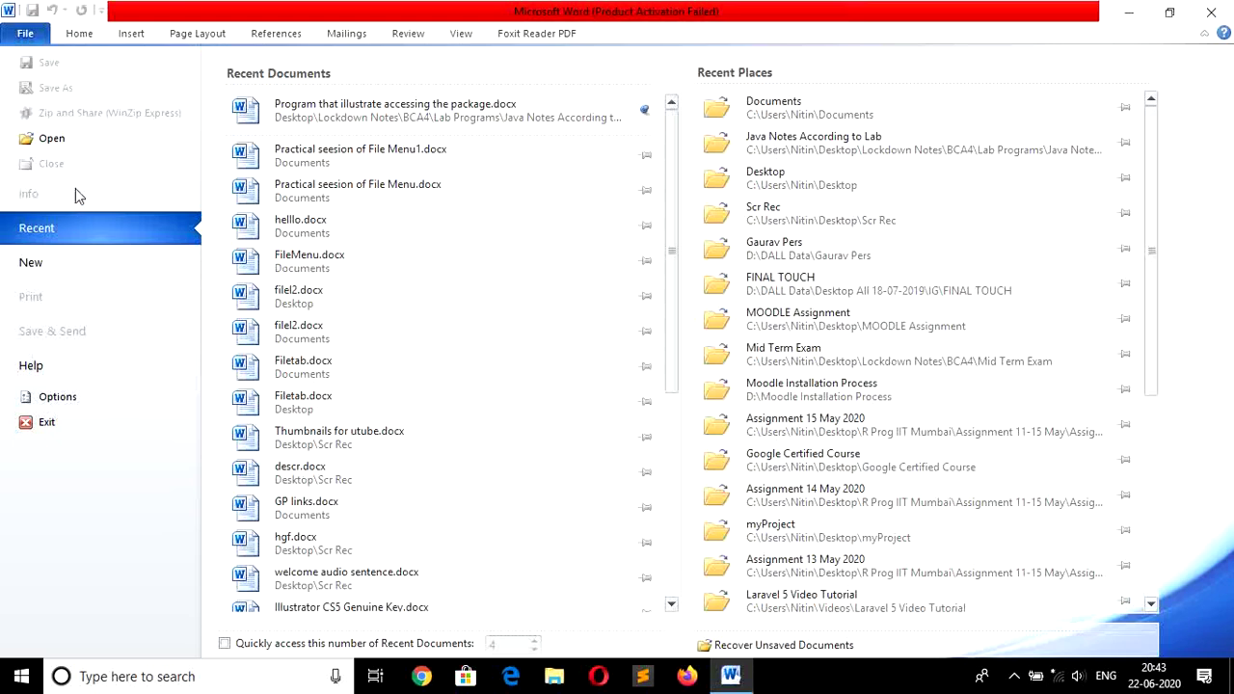
left_click(385, 174)
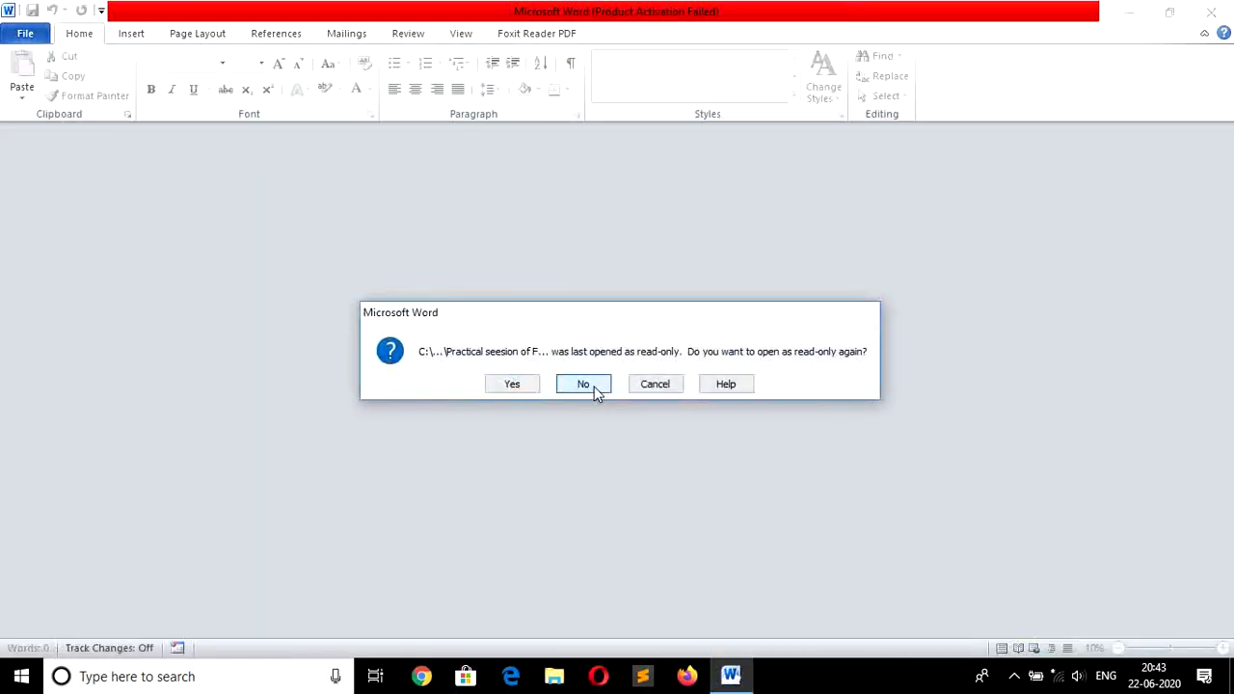
left_click(594, 388)
type("1")
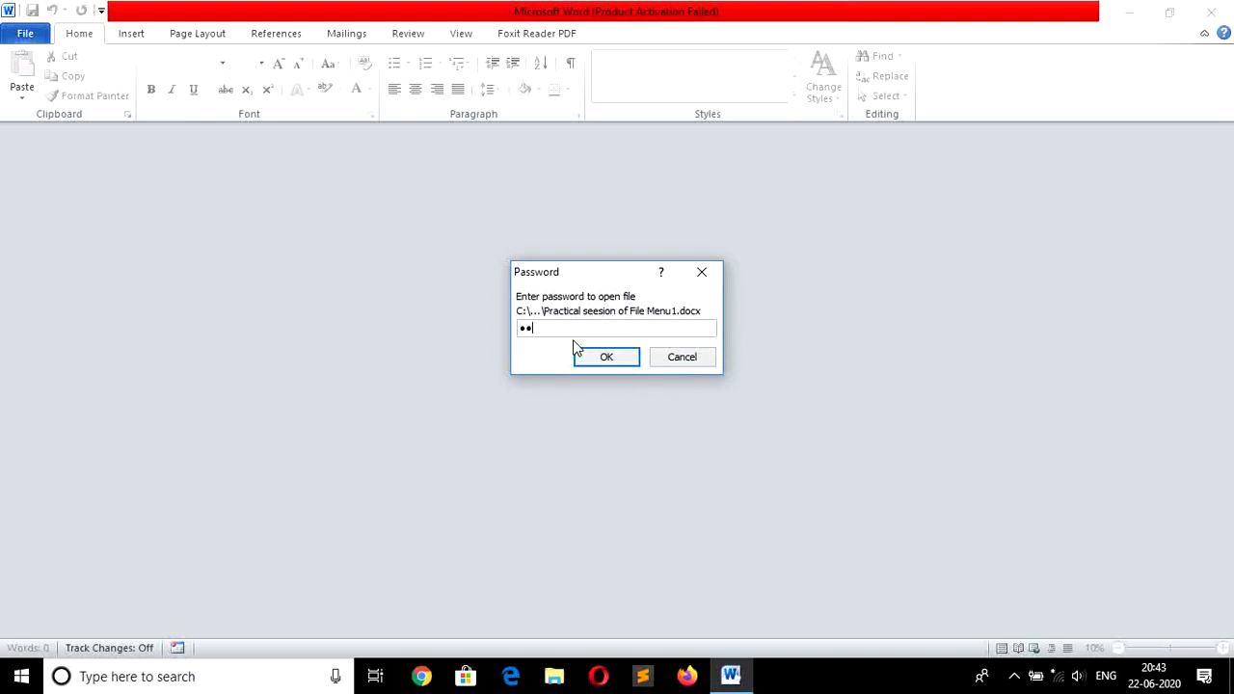
type("23")
left_click(597, 362)
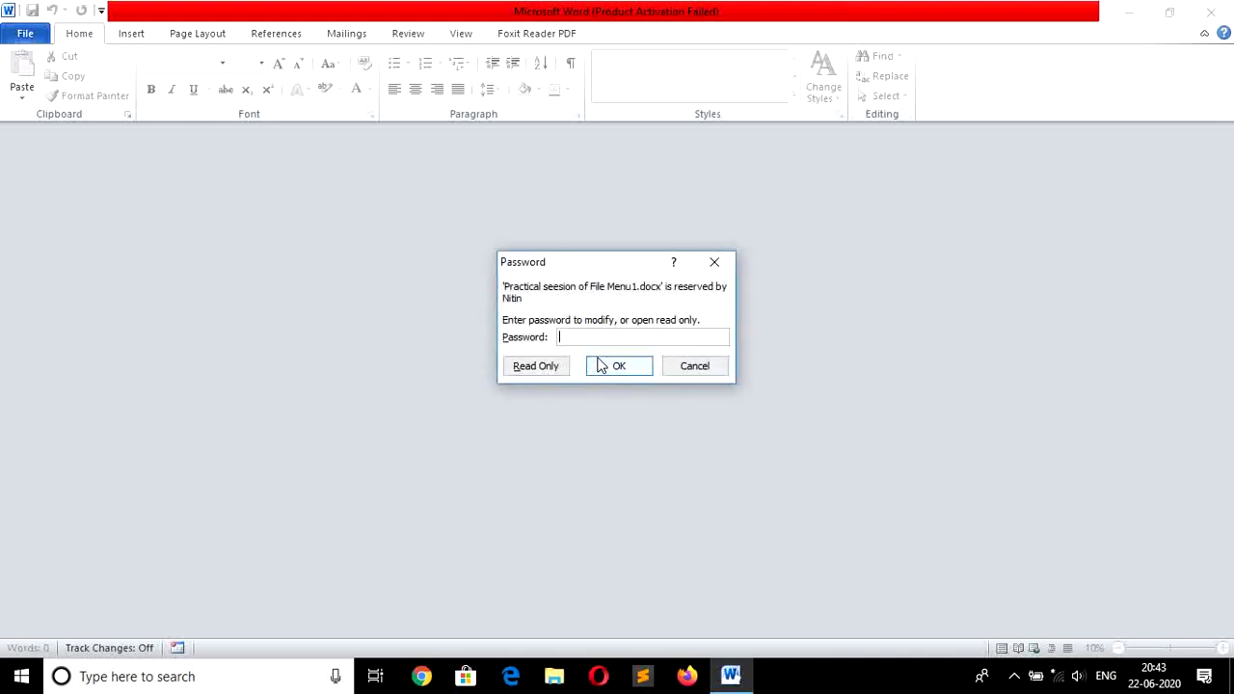
type("123")
left_click(599, 364)
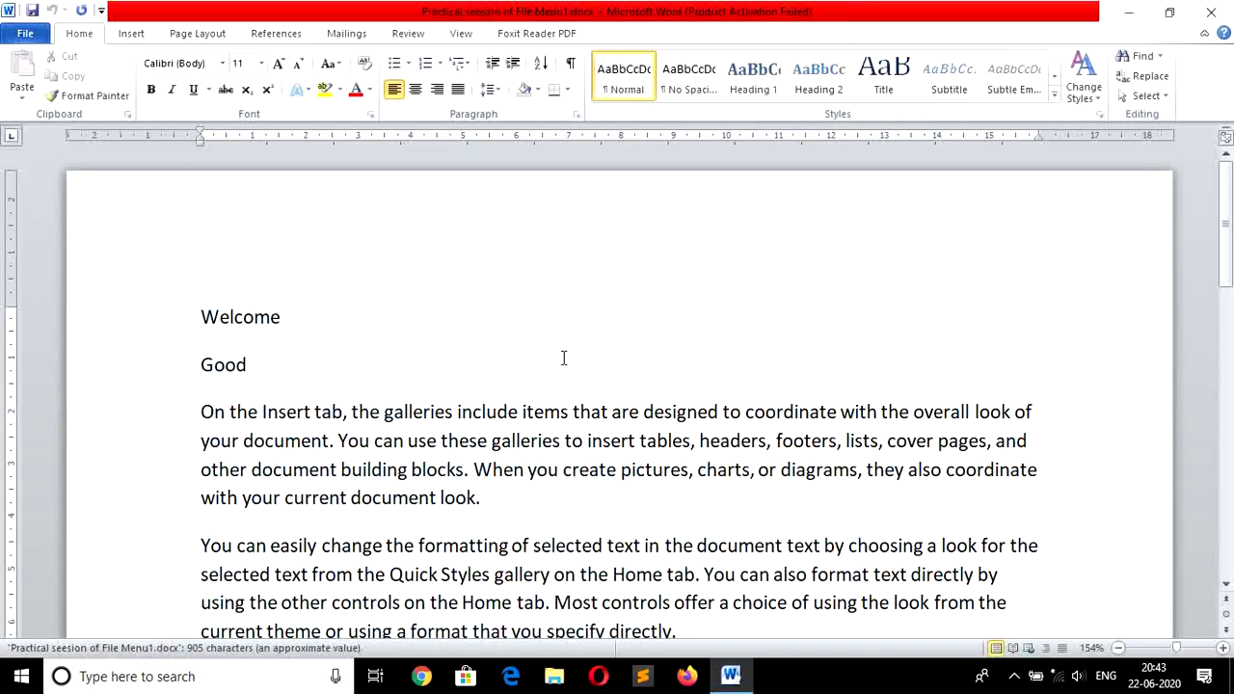
Delete the Welcome line and save the document so Good becomes the first line.
key("shift+Down")
key("Delete")
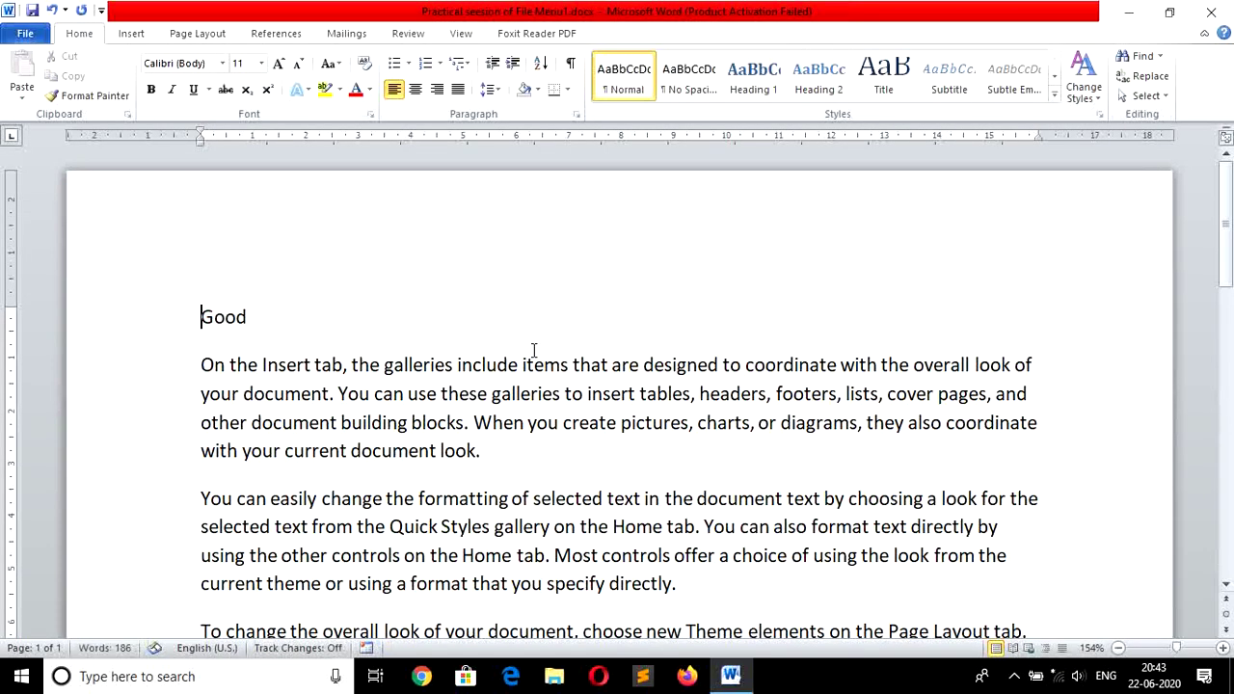
left_click(31, 11)
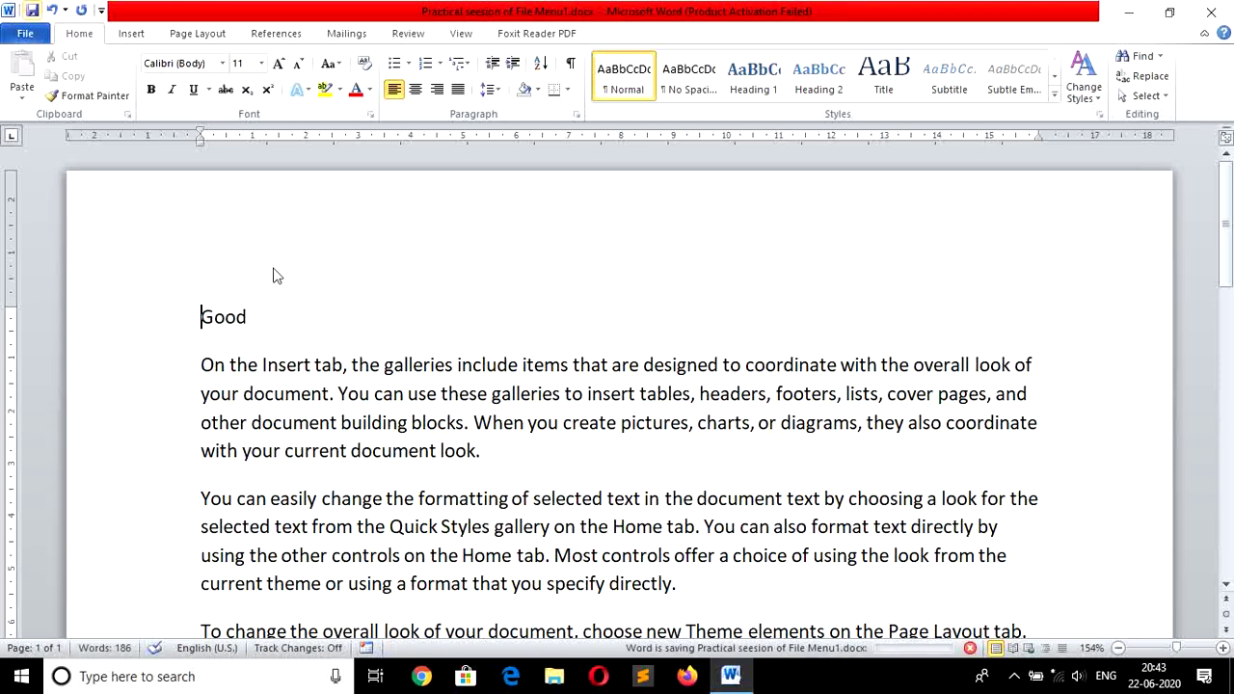
left_click(273, 315)
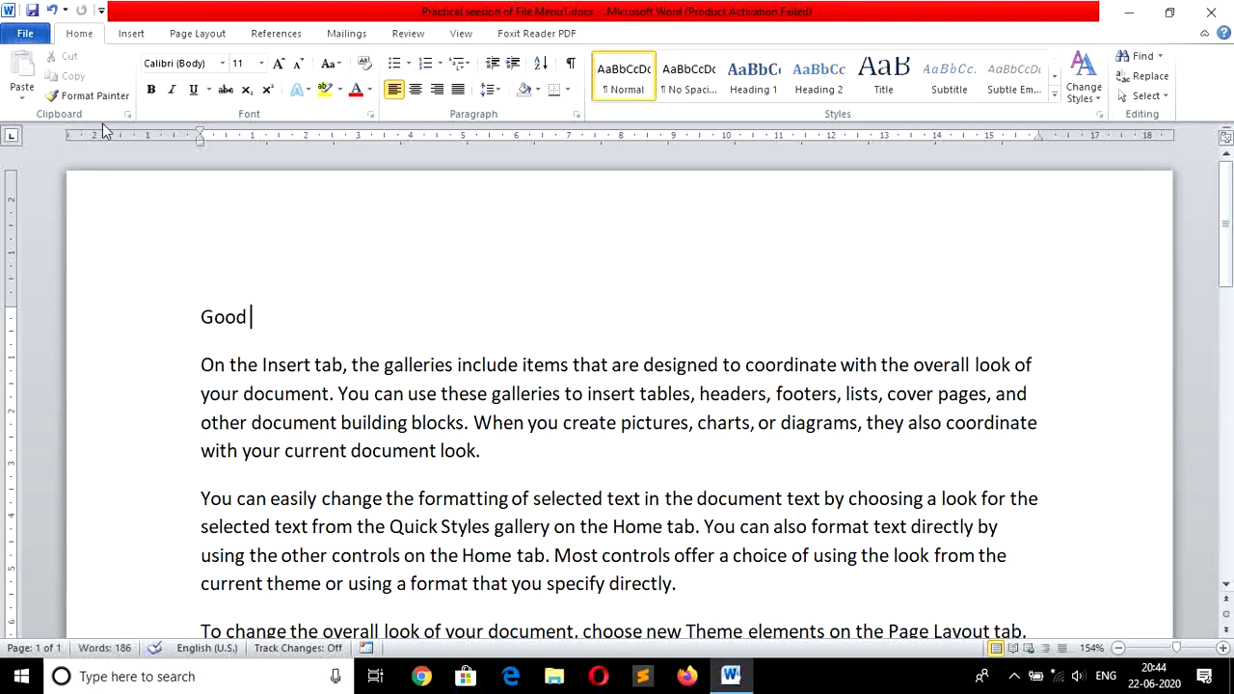
Clear both the open and modify passwords in Save As General Options and save the document unprotected.
left_click(25, 34)
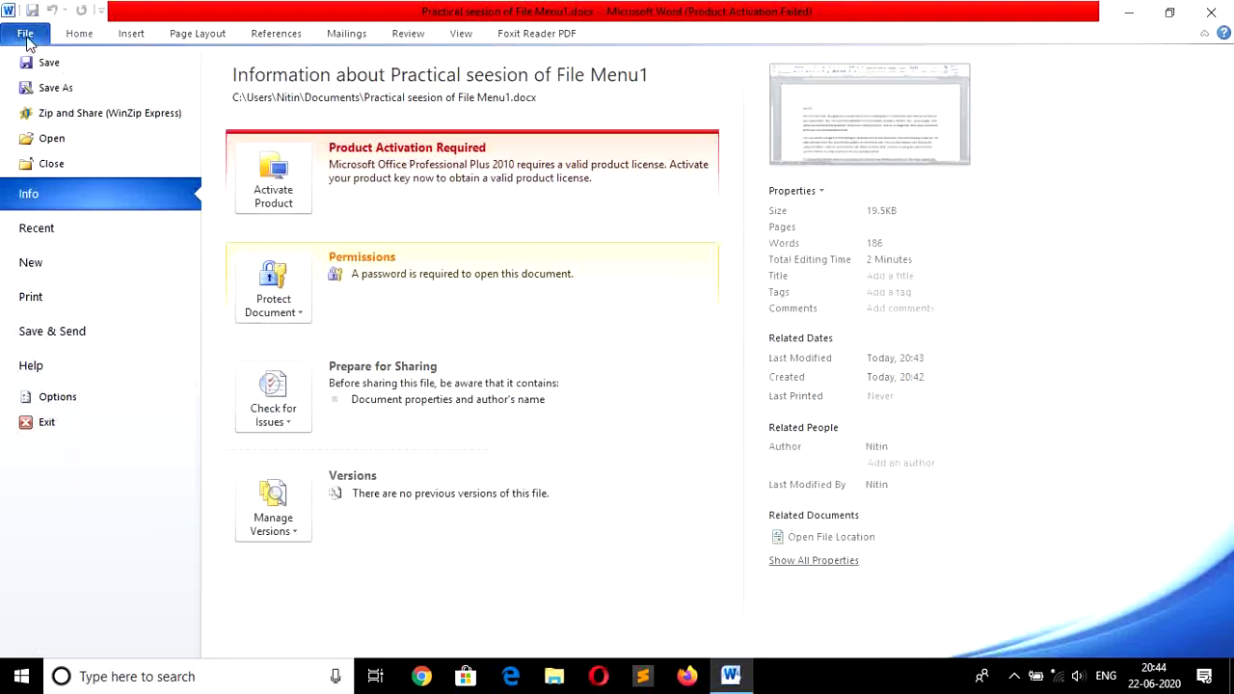
left_click(63, 95)
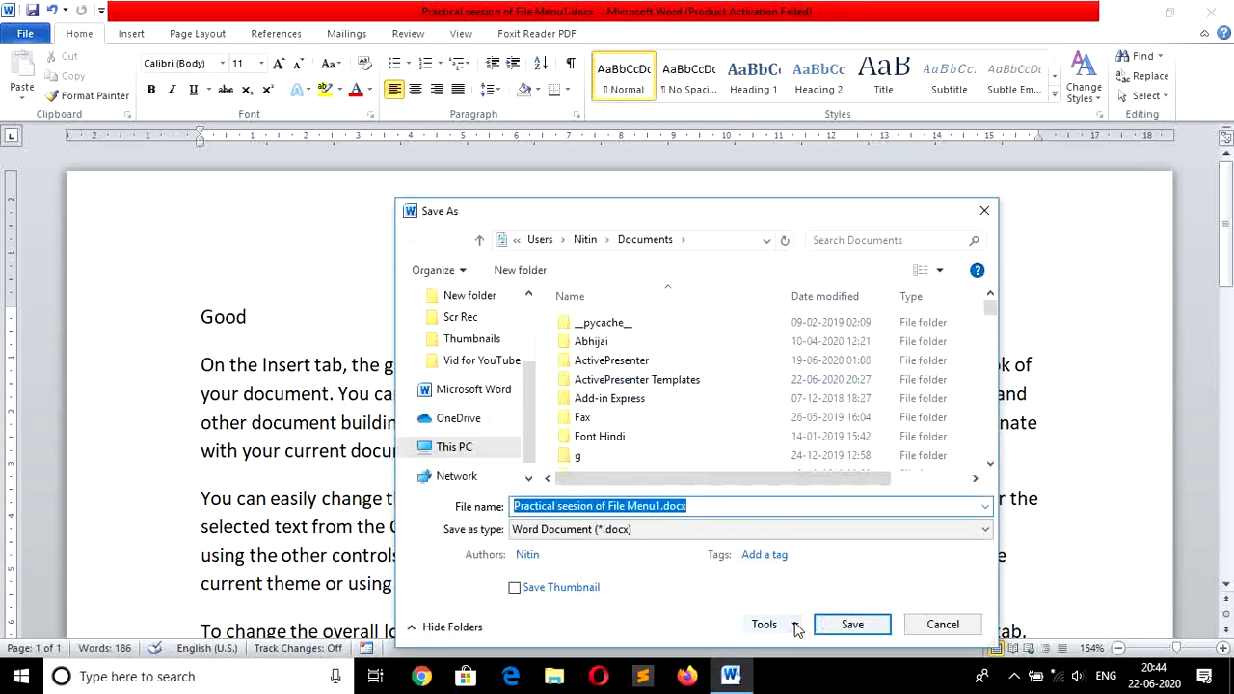
left_click(794, 626)
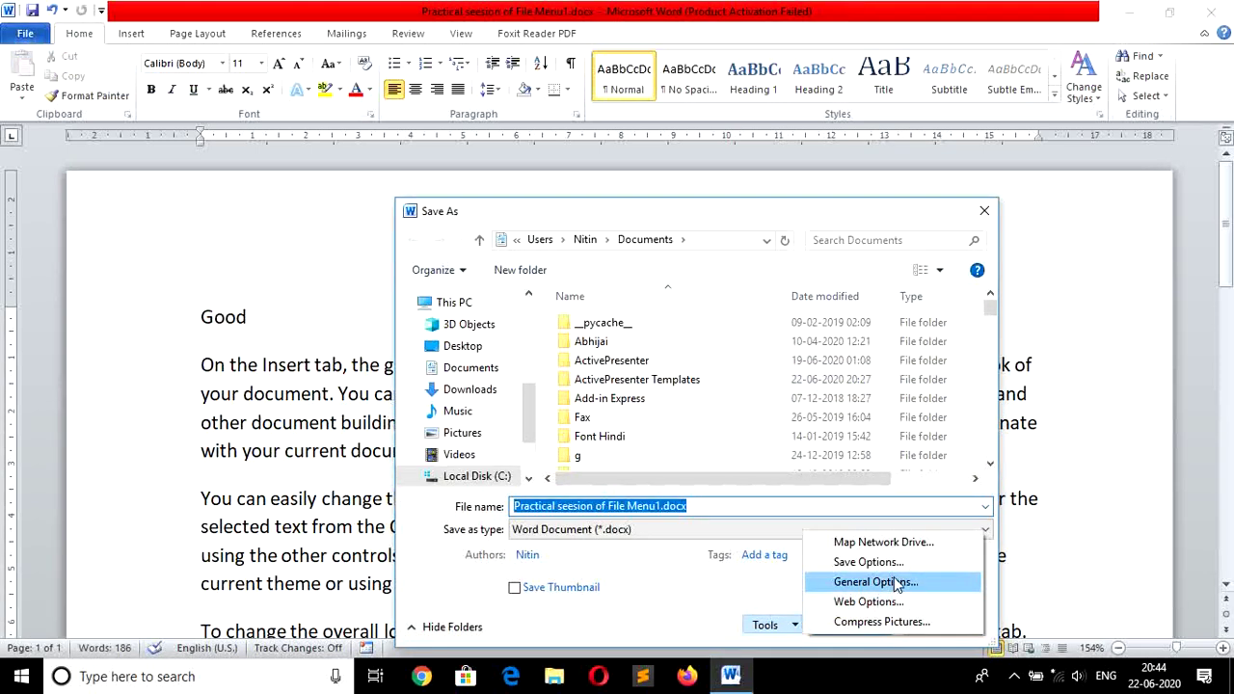
left_click(897, 582)
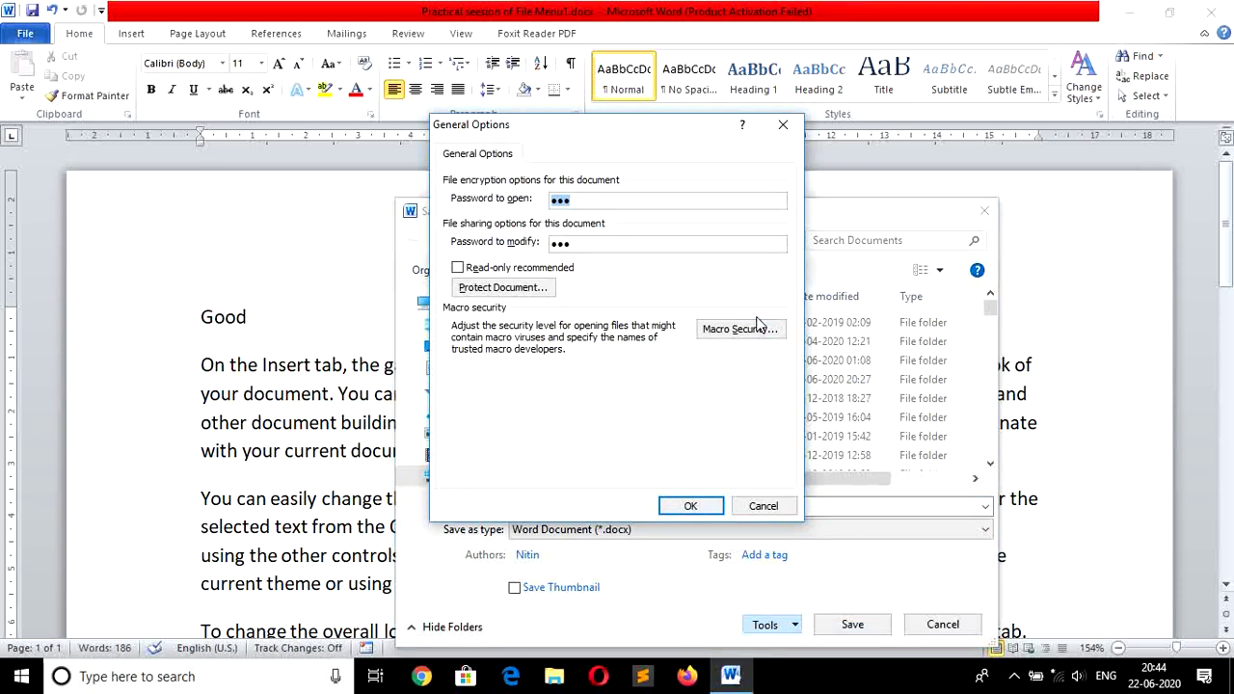
key("BackSpace")
key("Tab")
key("BackSpace")
left_click(686, 508)
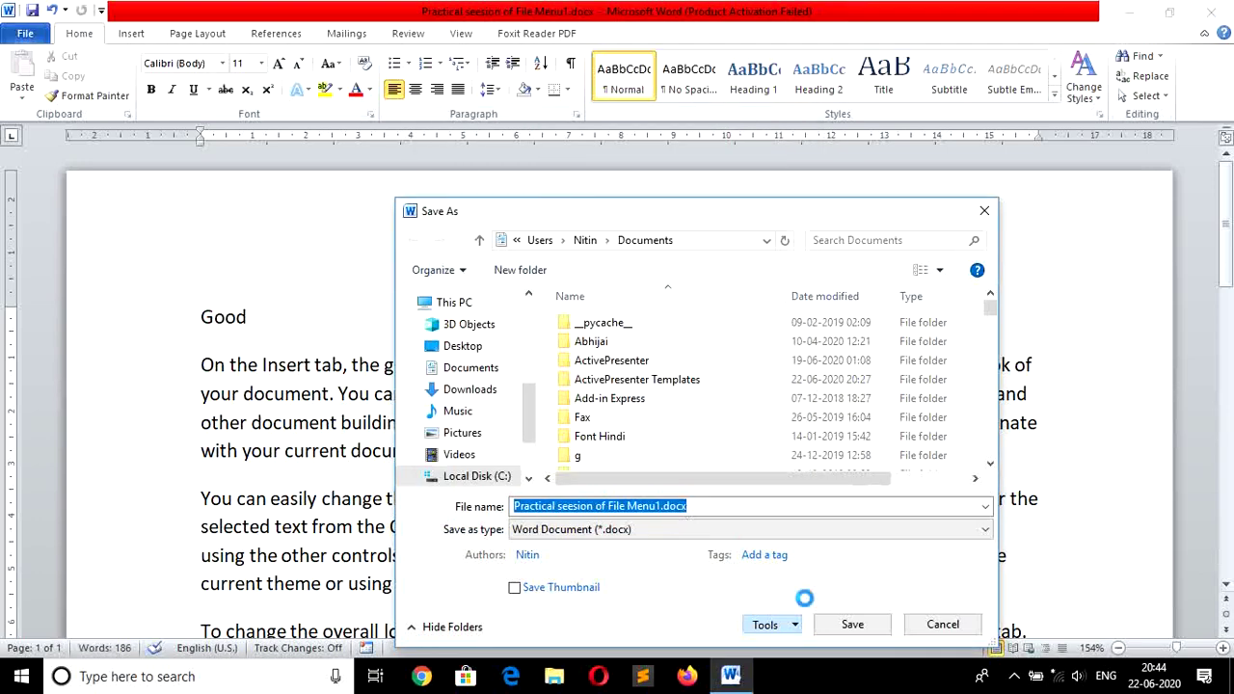
left_click(852, 625)
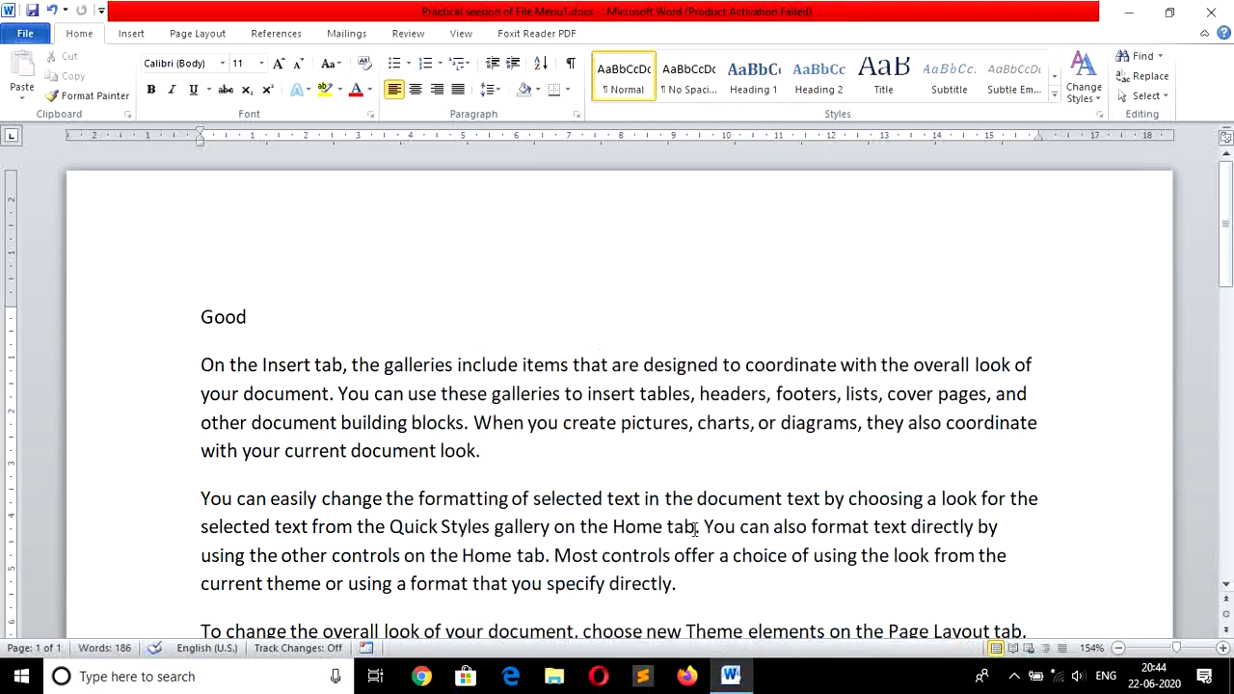
Close and reopen Practical seesion of File Menu1.docx from the Recent list.
left_click(26, 32)
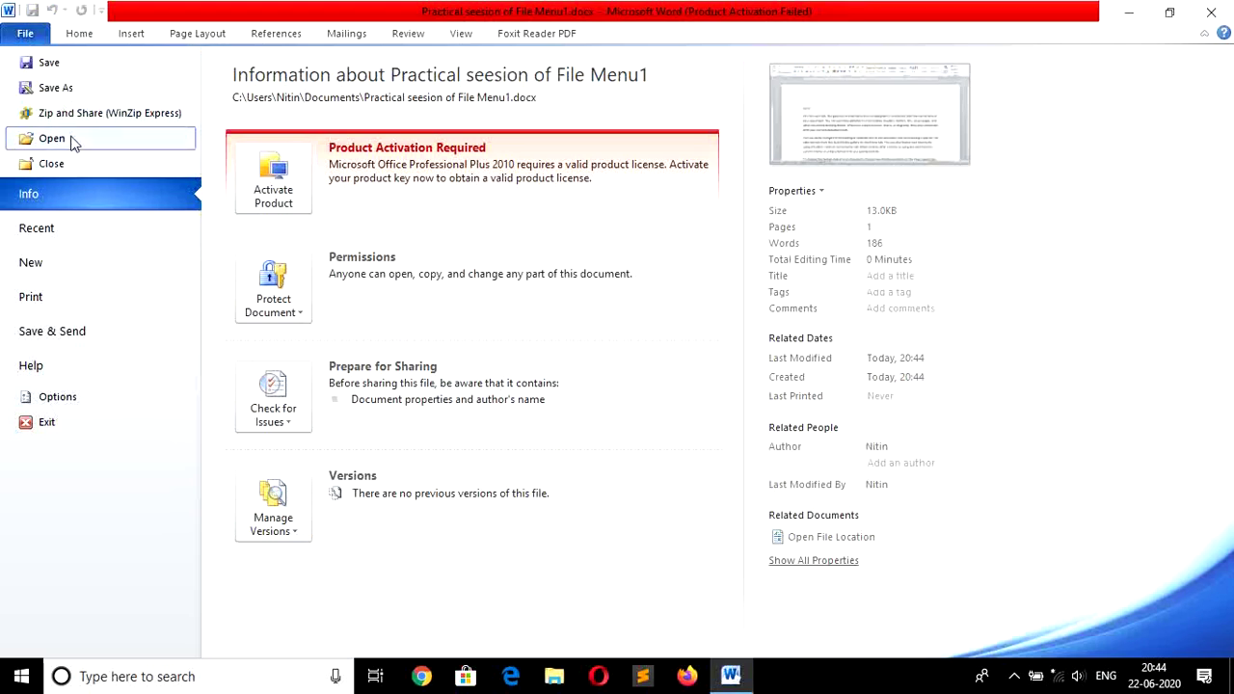
key("Escape")
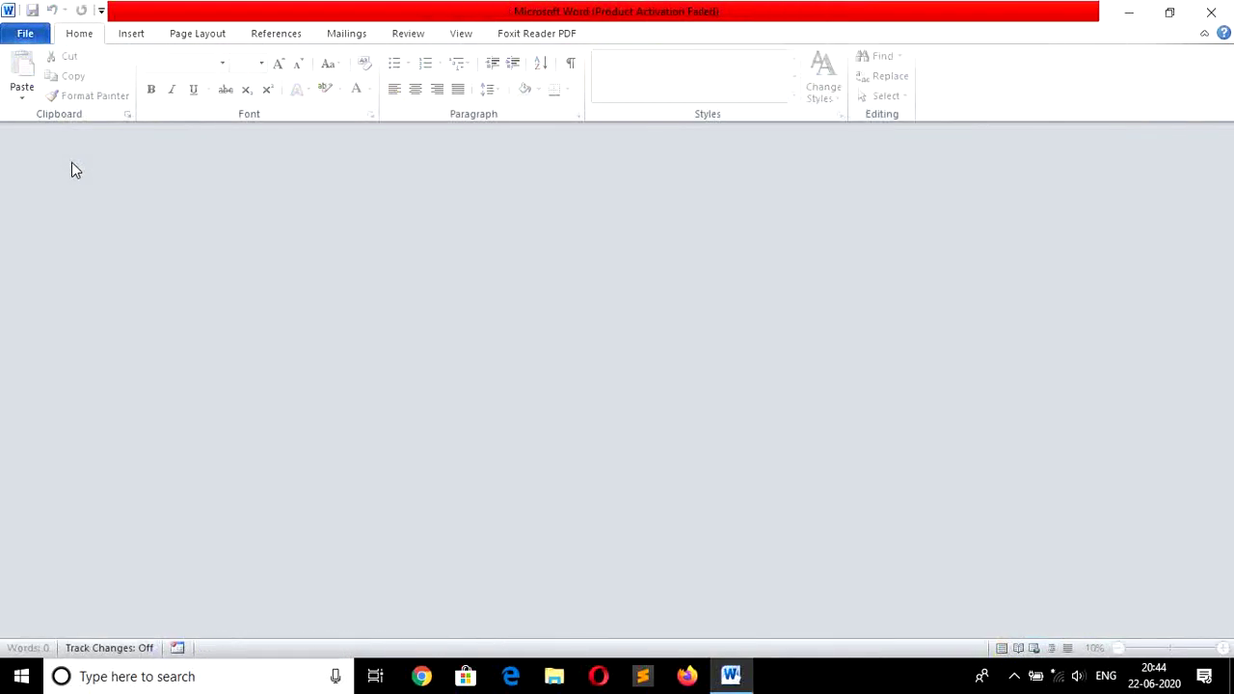
left_click(25, 33)
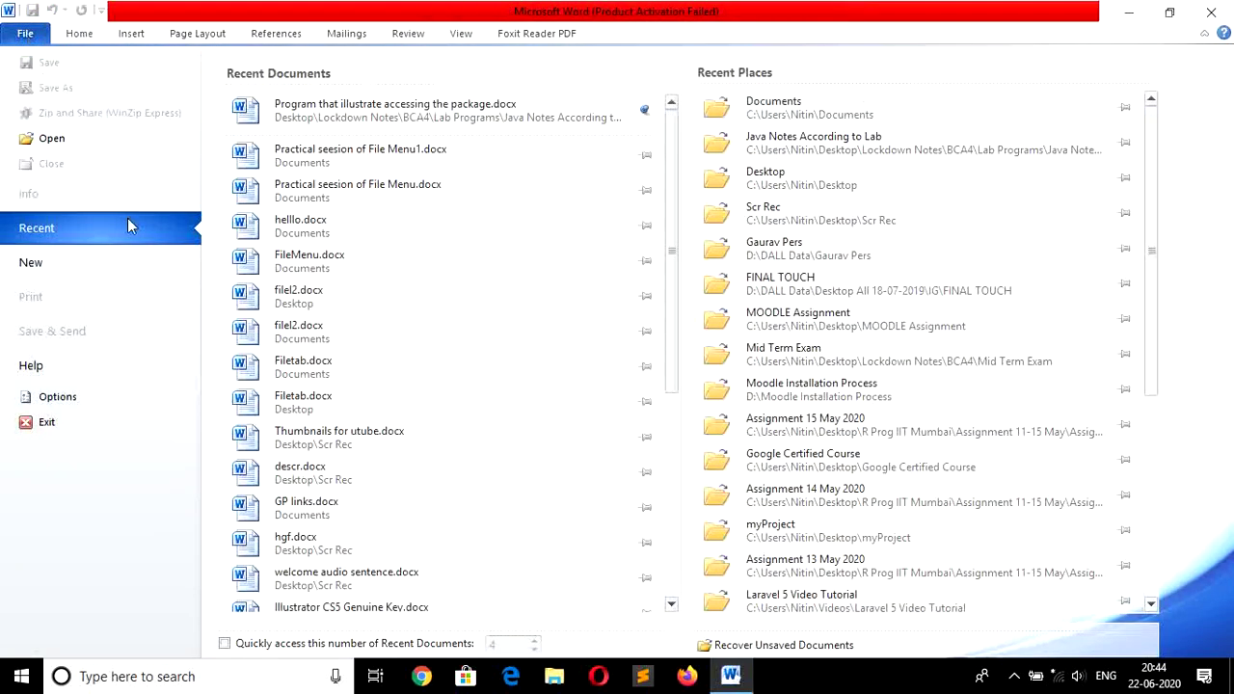
left_click(357, 155)
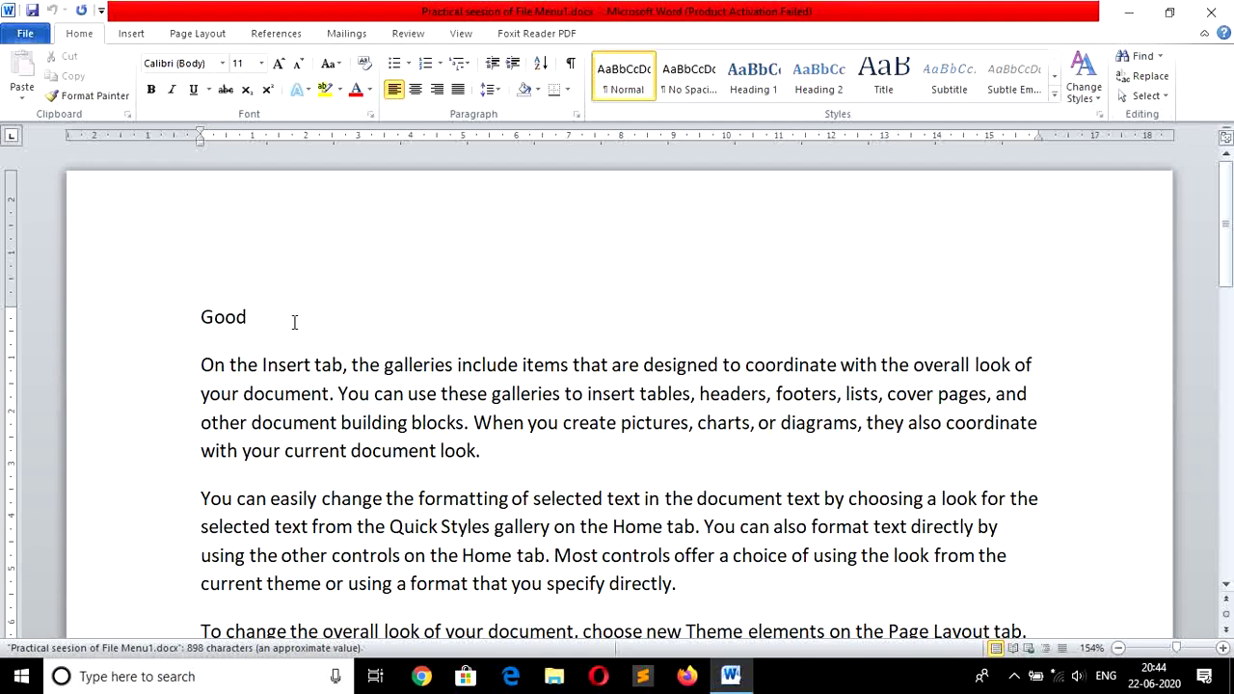
Save a PDF copy named Practical seesion of File Menu1.pdf in Documents.
left_click(25, 34)
left_click(69, 96)
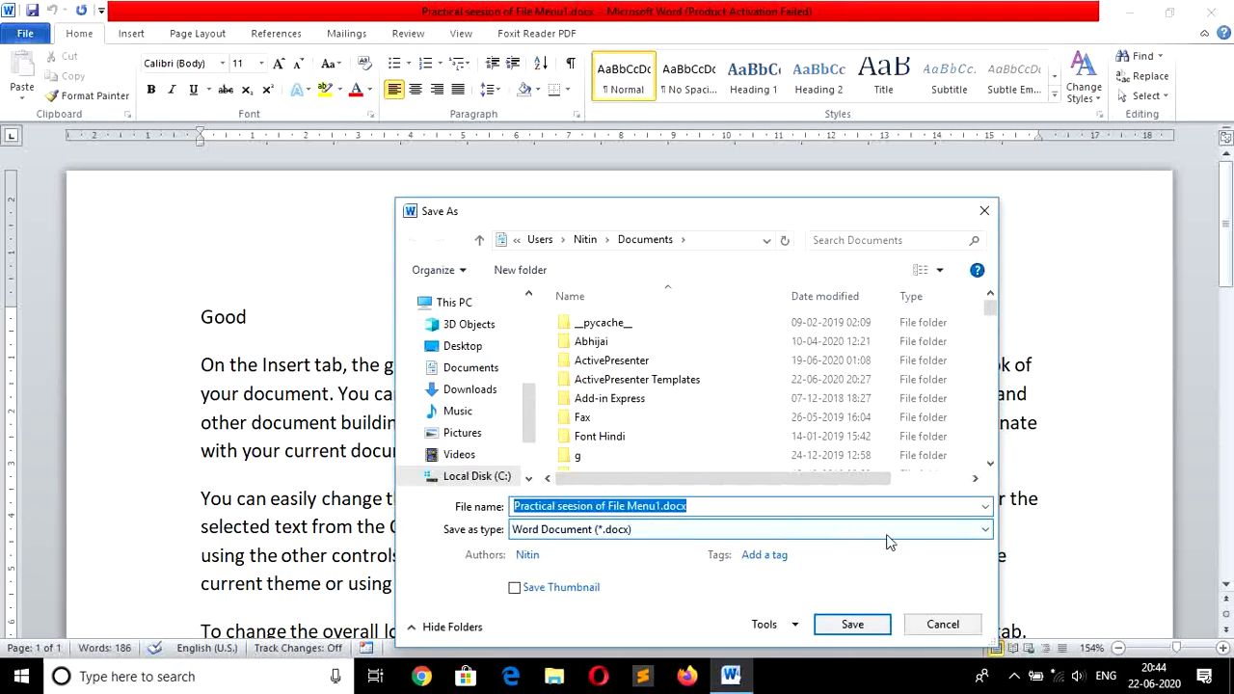
left_click(983, 533)
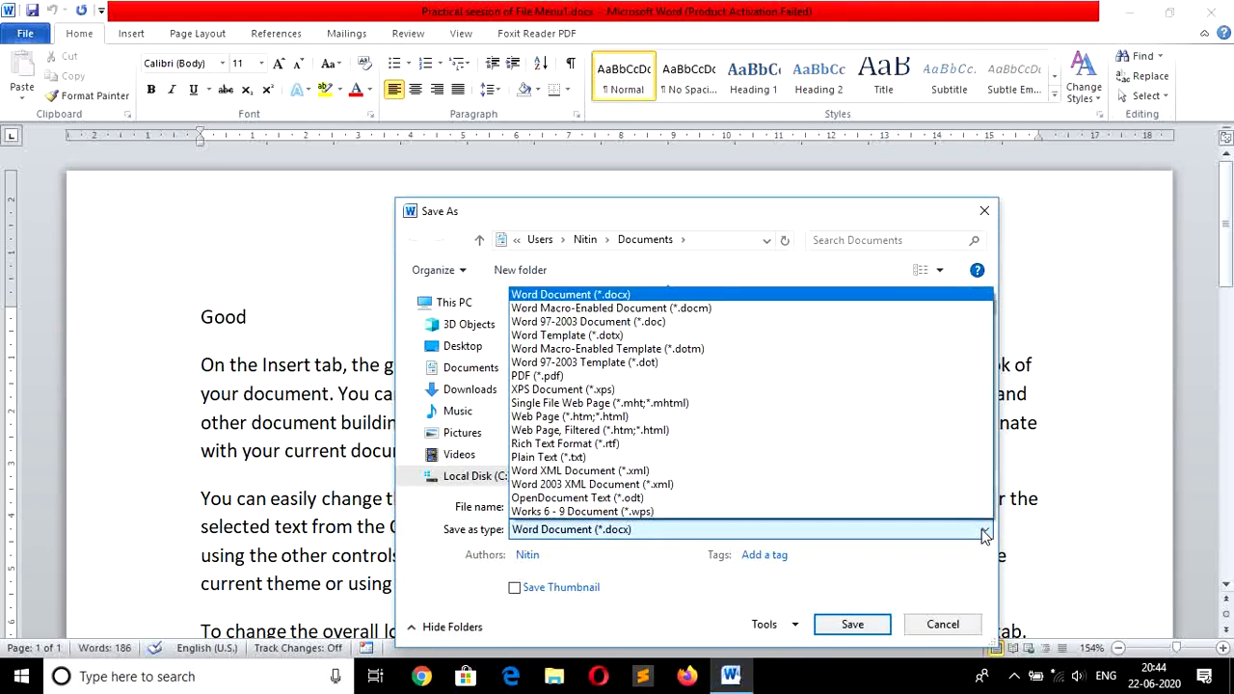
left_click(810, 378)
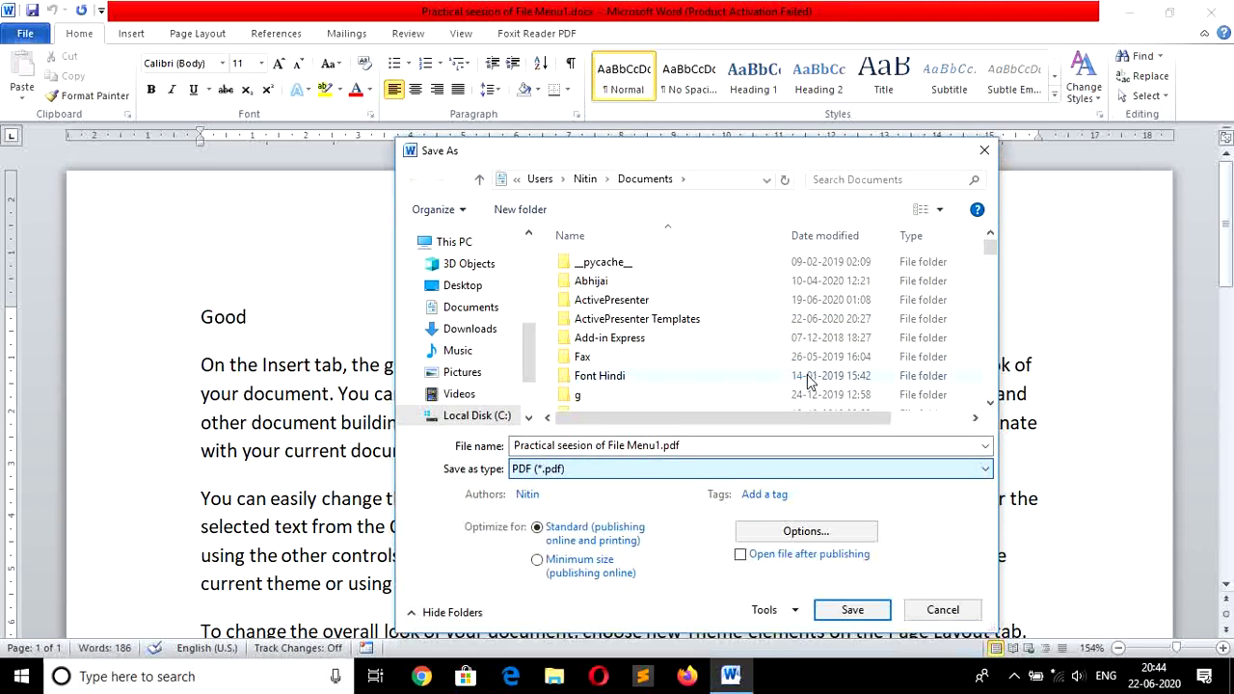
left_click(852, 610)
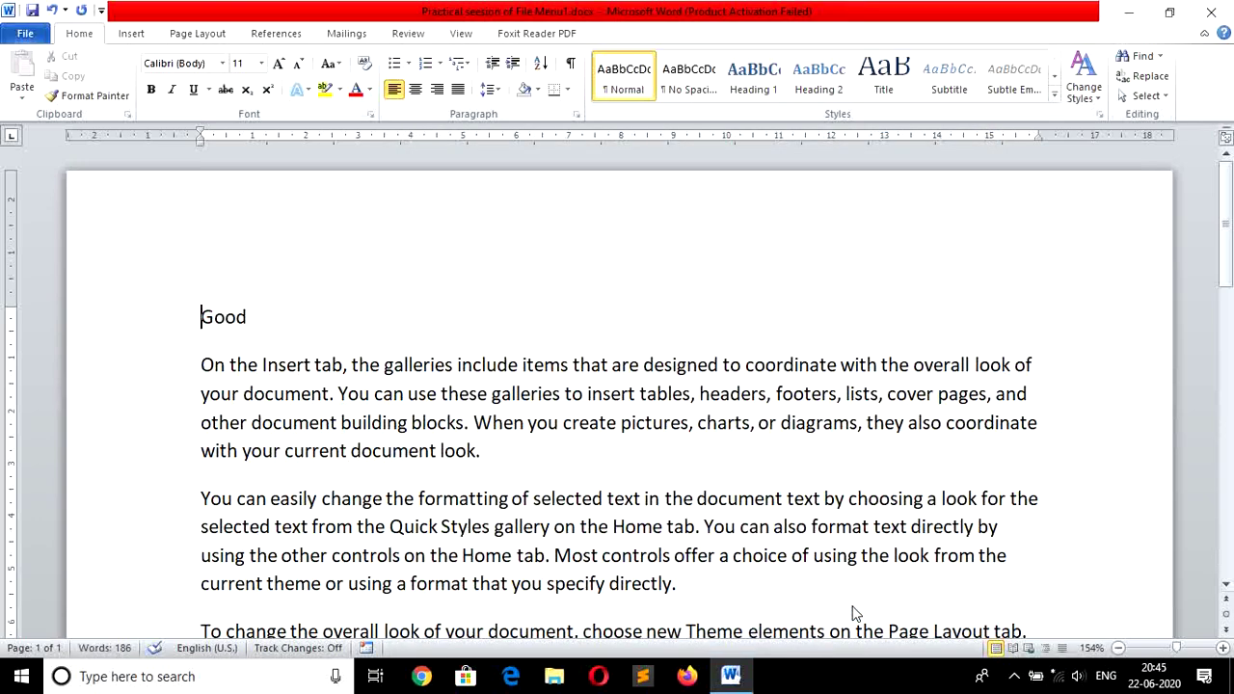
Close the document choosing Don't Save, then bring up the Open dialog on Documents.
left_click(26, 35)
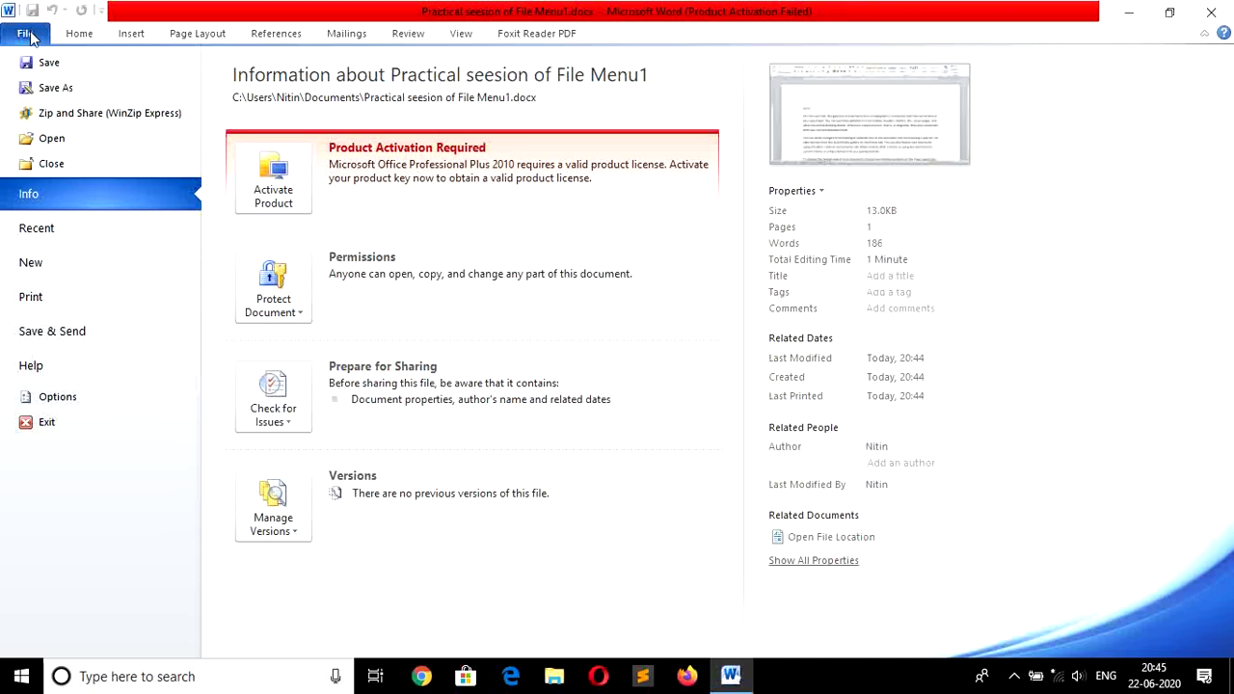
left_click(77, 168)
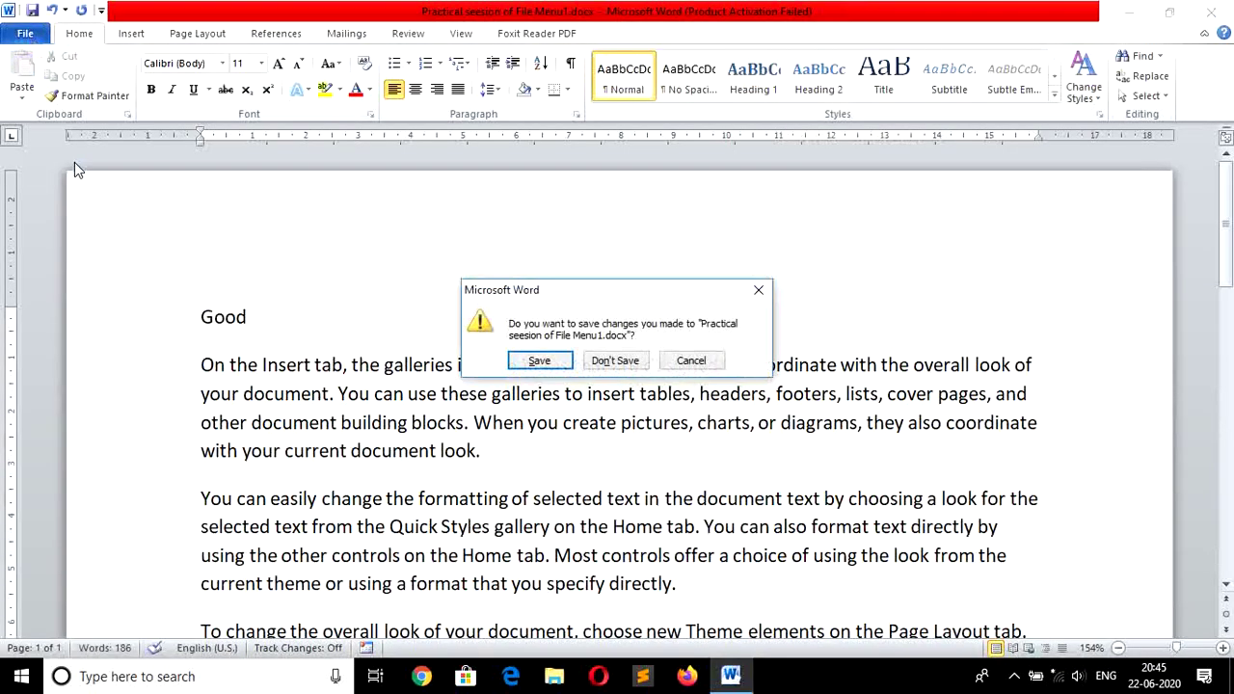
left_click(618, 362)
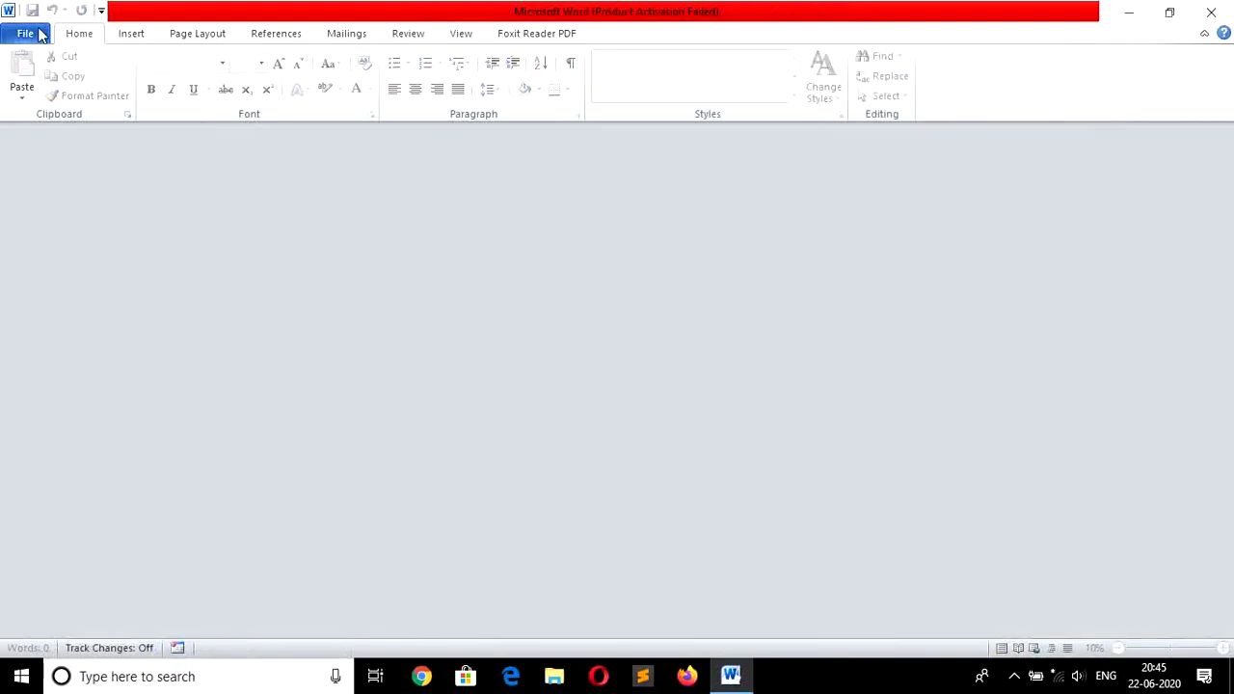
left_click(30, 34)
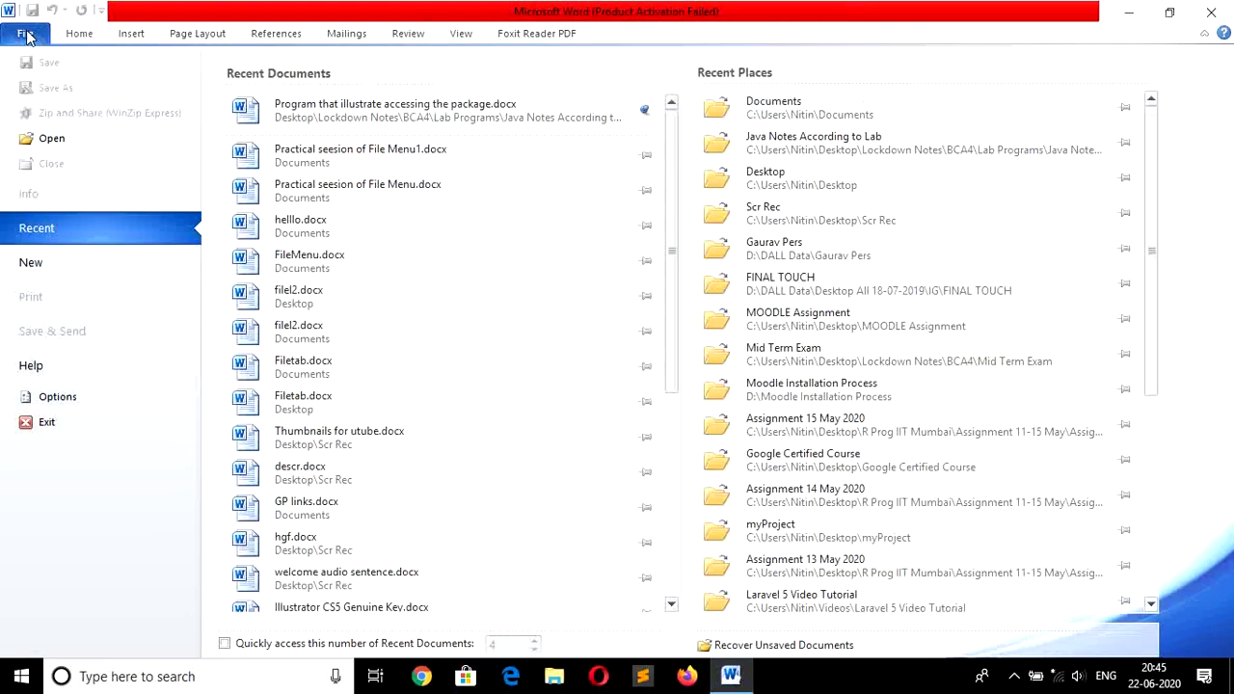
left_click(67, 142)
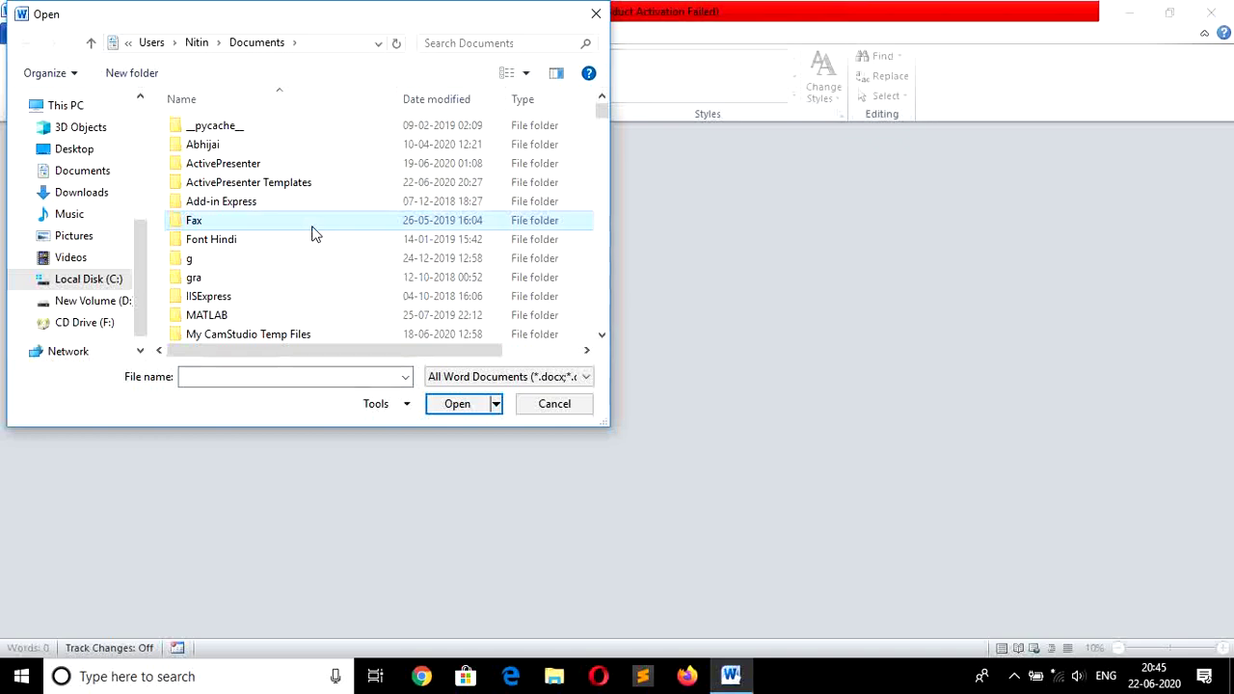
Open Practical seesion of File Menu1.docx from the Documents list, then dismiss a second Open dialog.
mouse_move(601, 113)
left_mouse_down()
mouse_move(613, 224)
mouse_move(604, 110)
left_mouse_up()
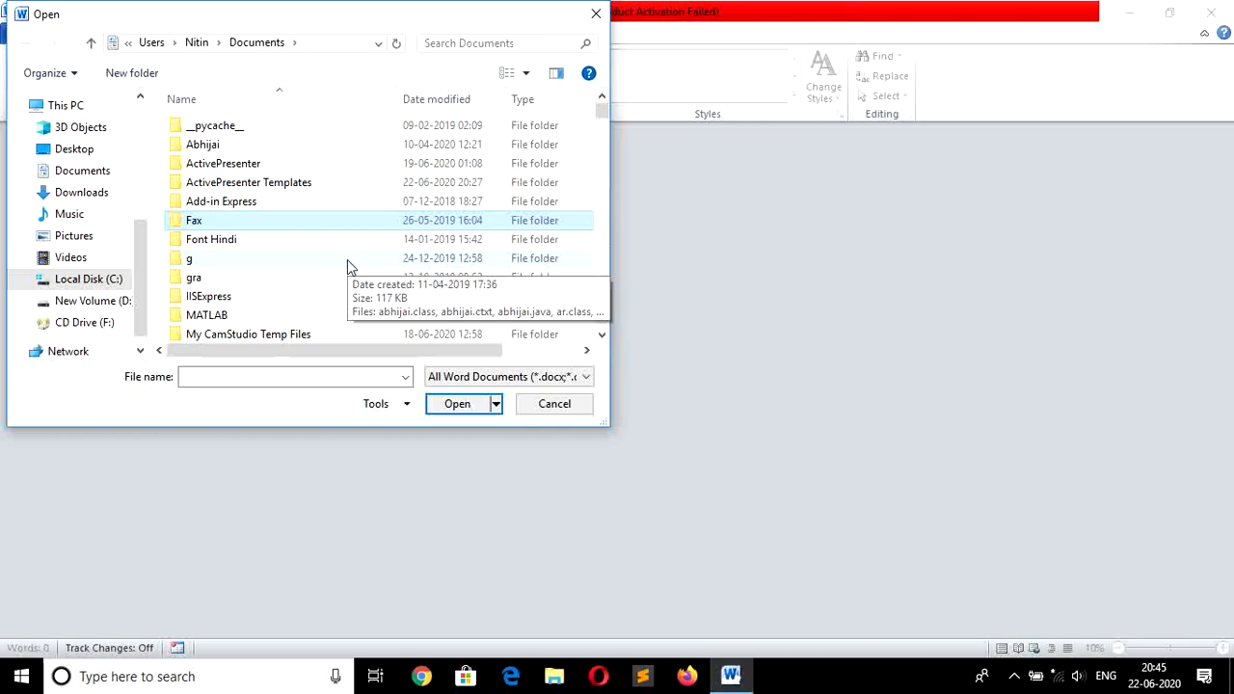
scroll(347, 259, "down", 5)
key("p")
key("p")
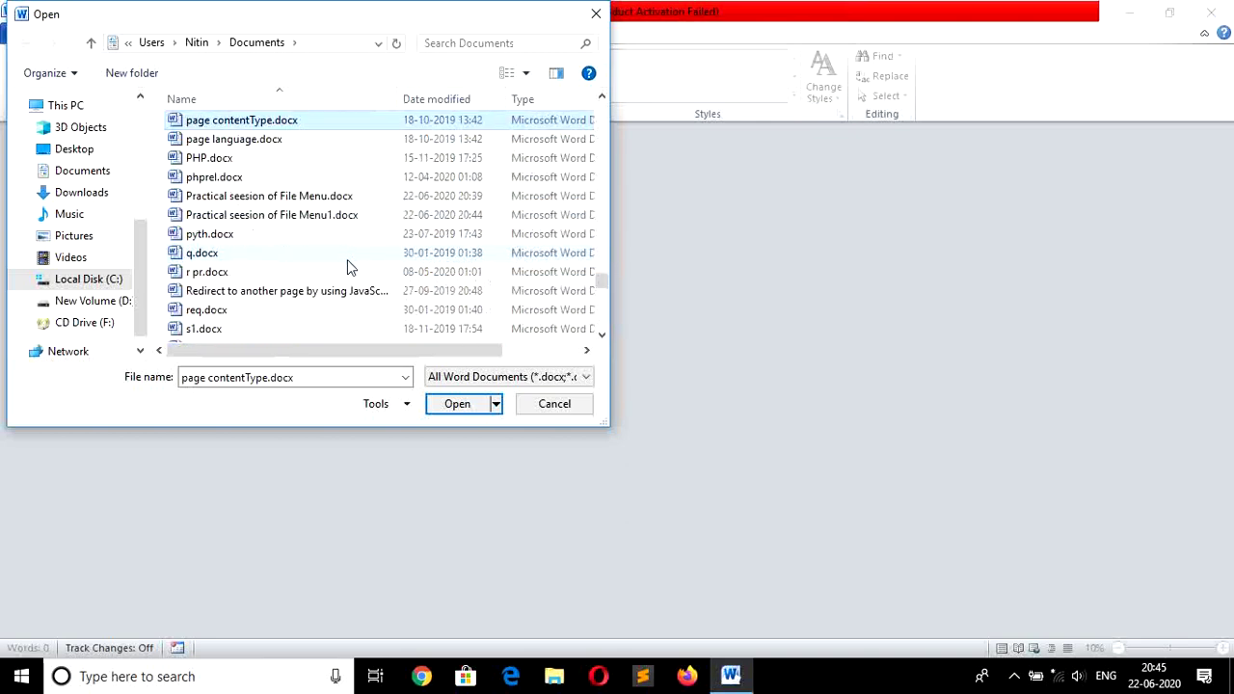
key("p")
key("p")
key("p")
key("p")
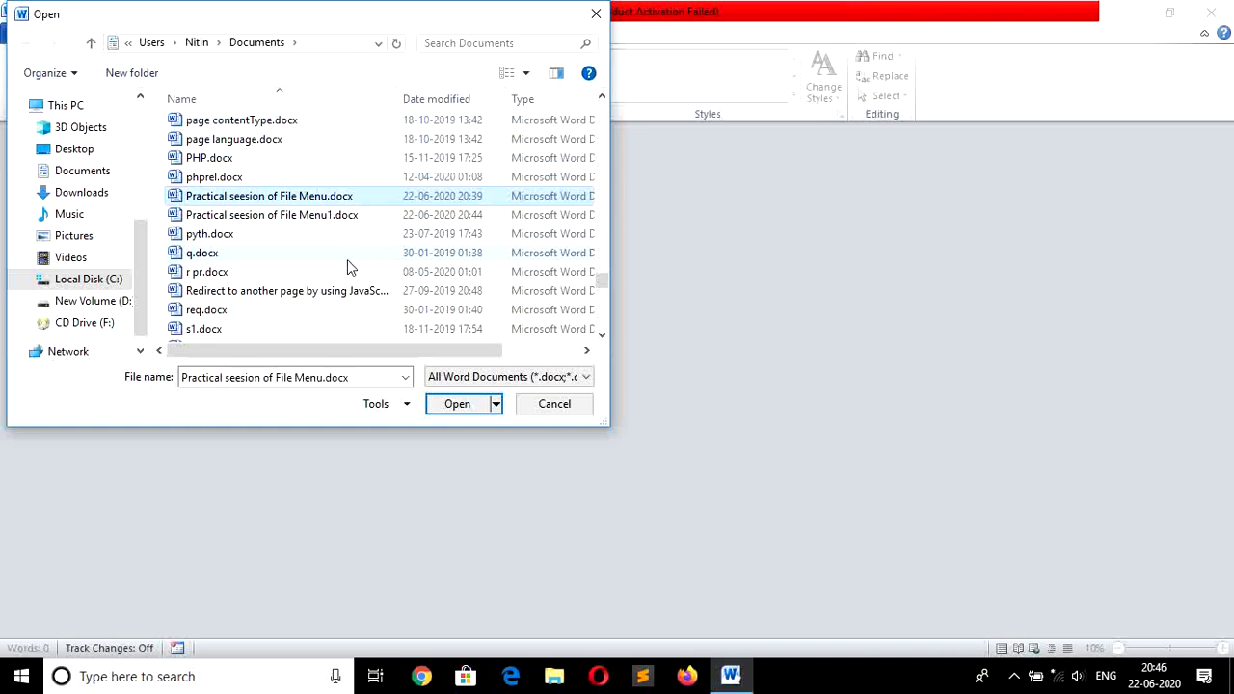
key("p")
key("Return")
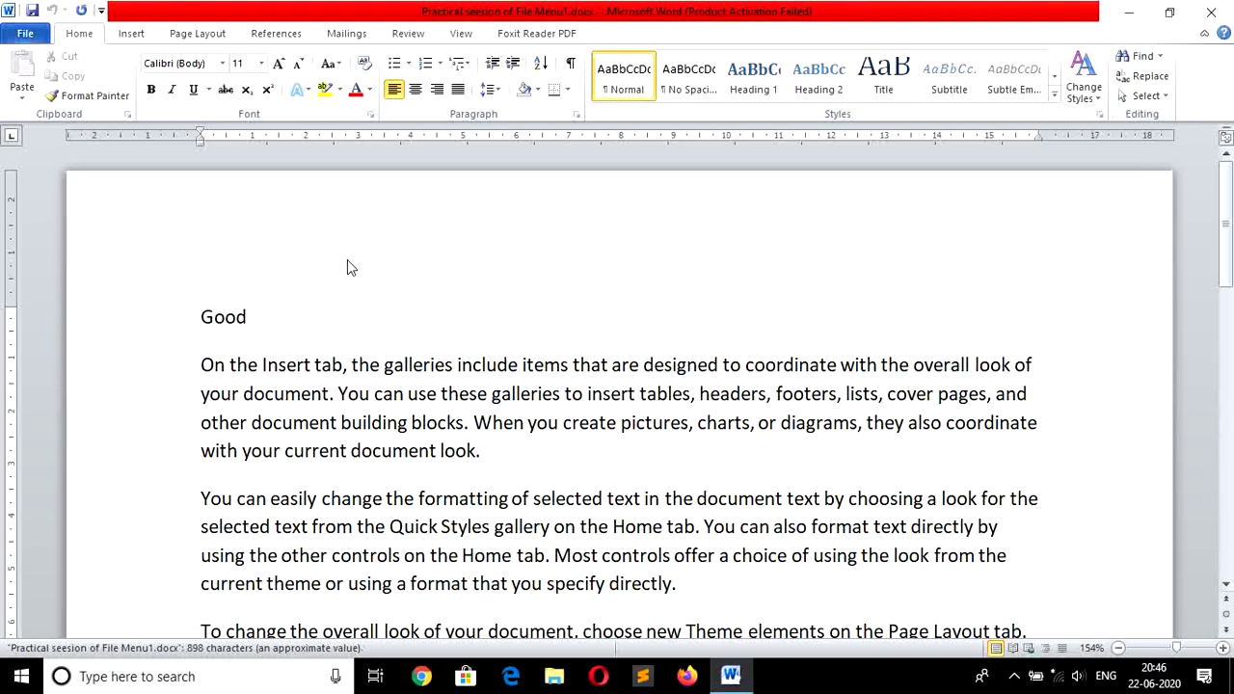
key("ctrl+o")
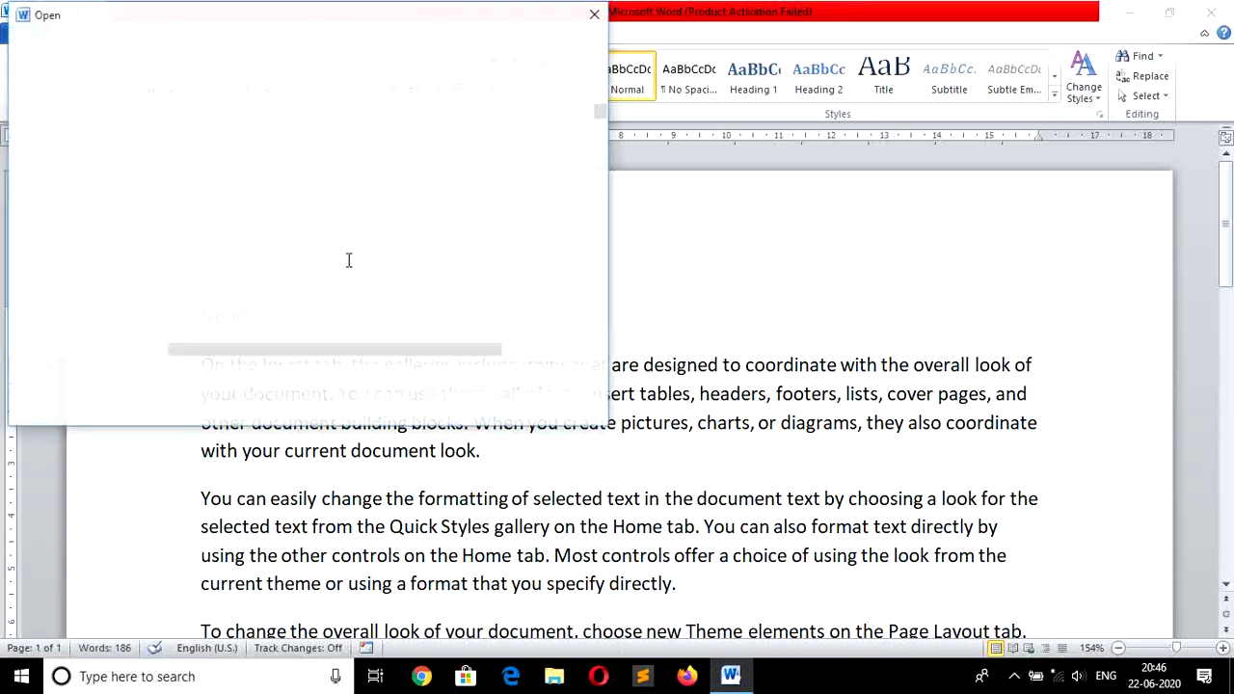
left_click(595, 14)
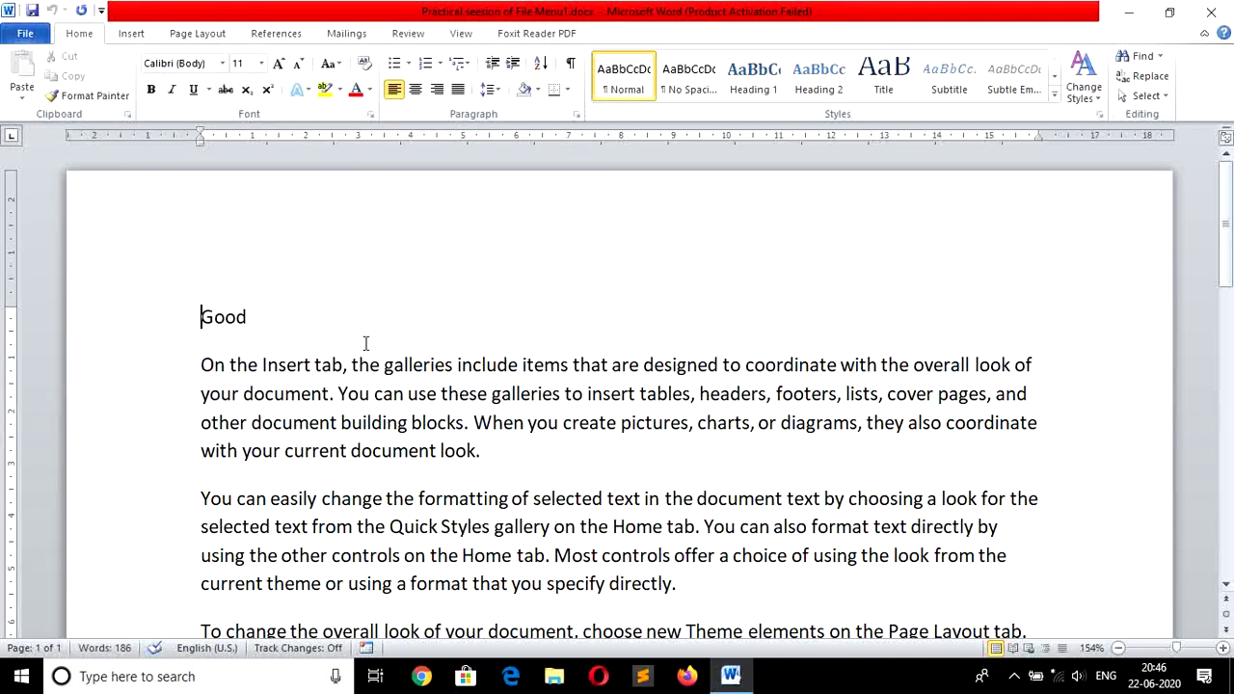
left_click(24, 35)
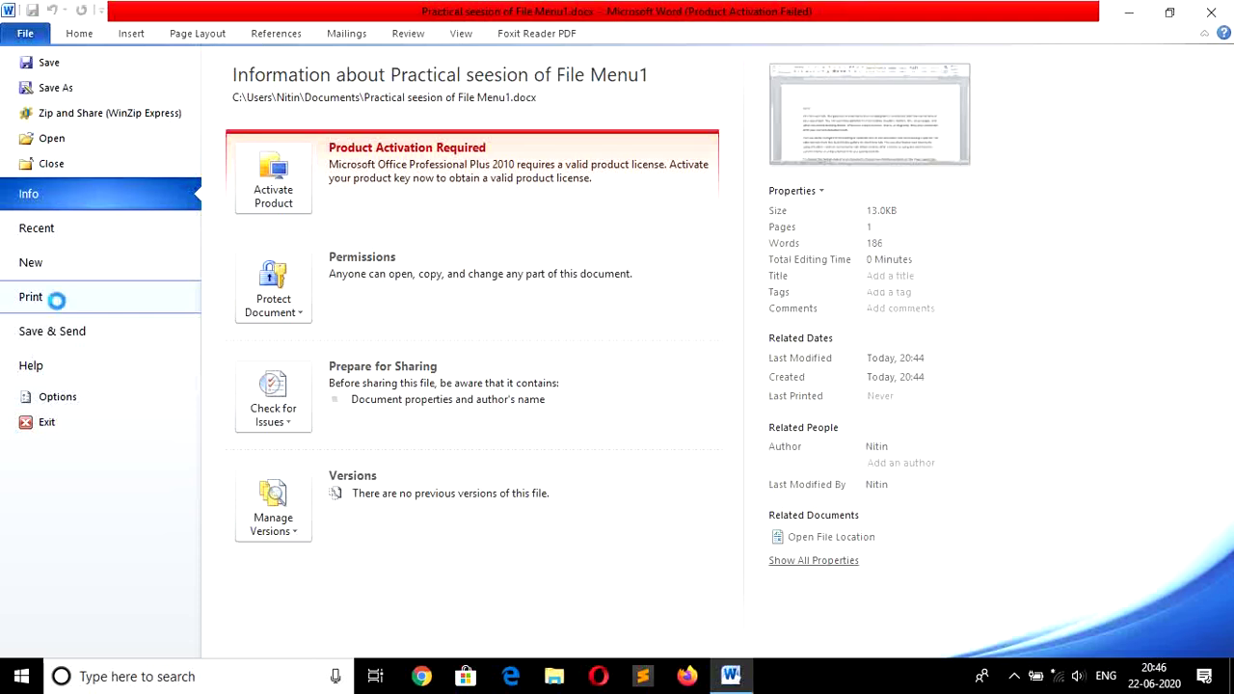
left_click(55, 300)
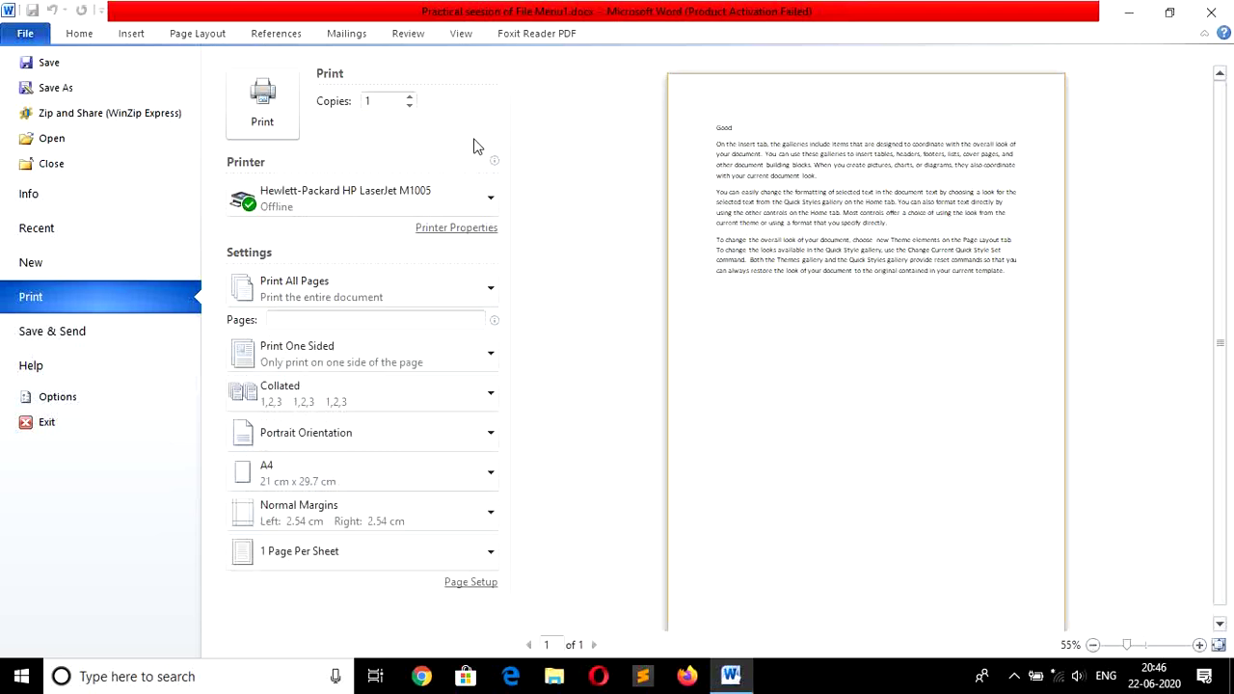
left_click(410, 97)
left_click(410, 98)
left_click(410, 108)
left_click(409, 108)
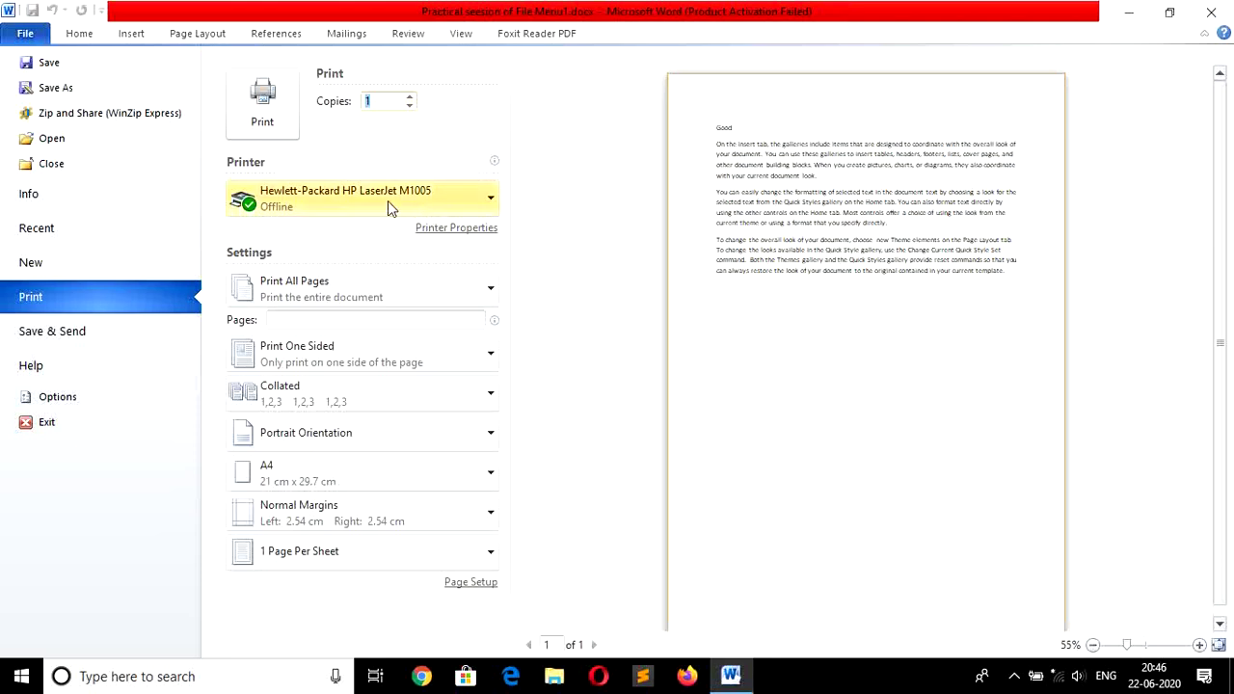
mouse_move(416, 211)
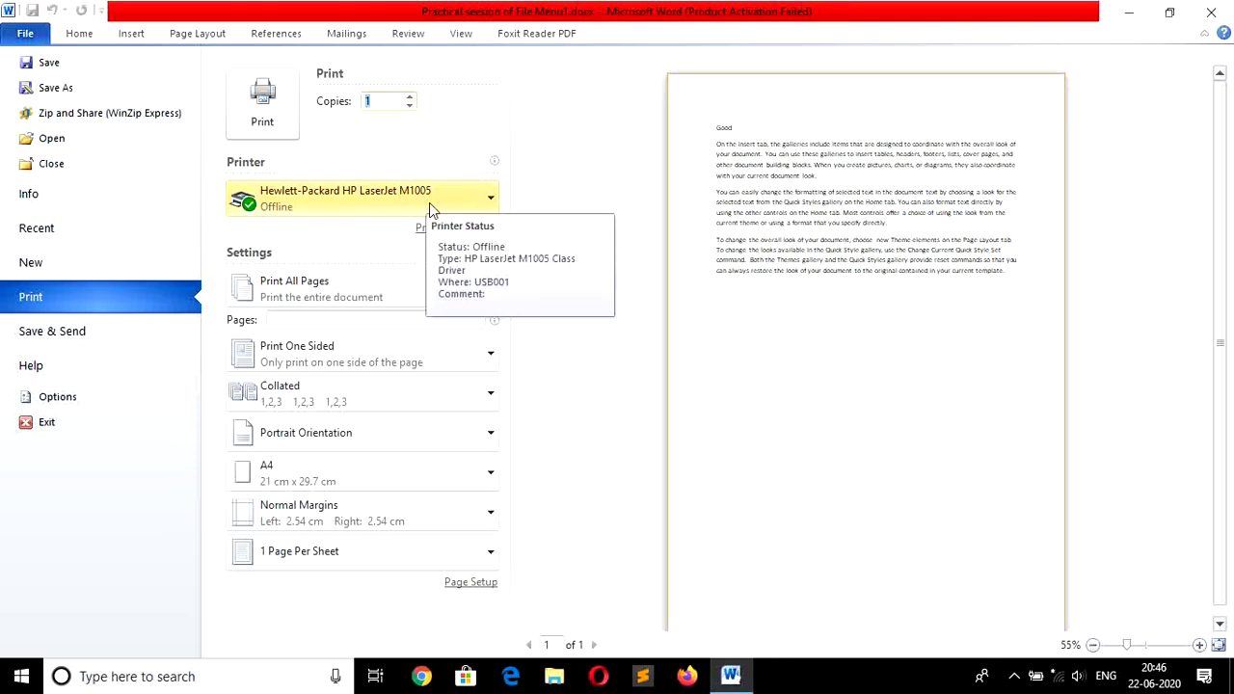
left_click(492, 203)
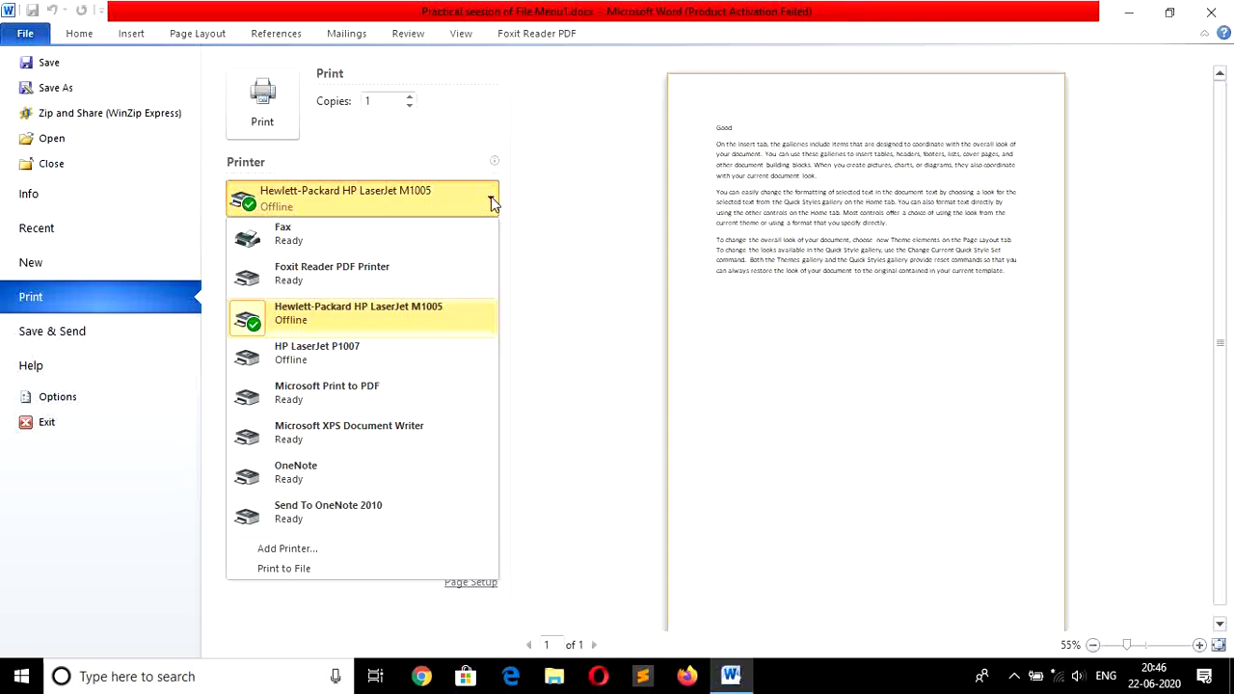
left_click(492, 202)
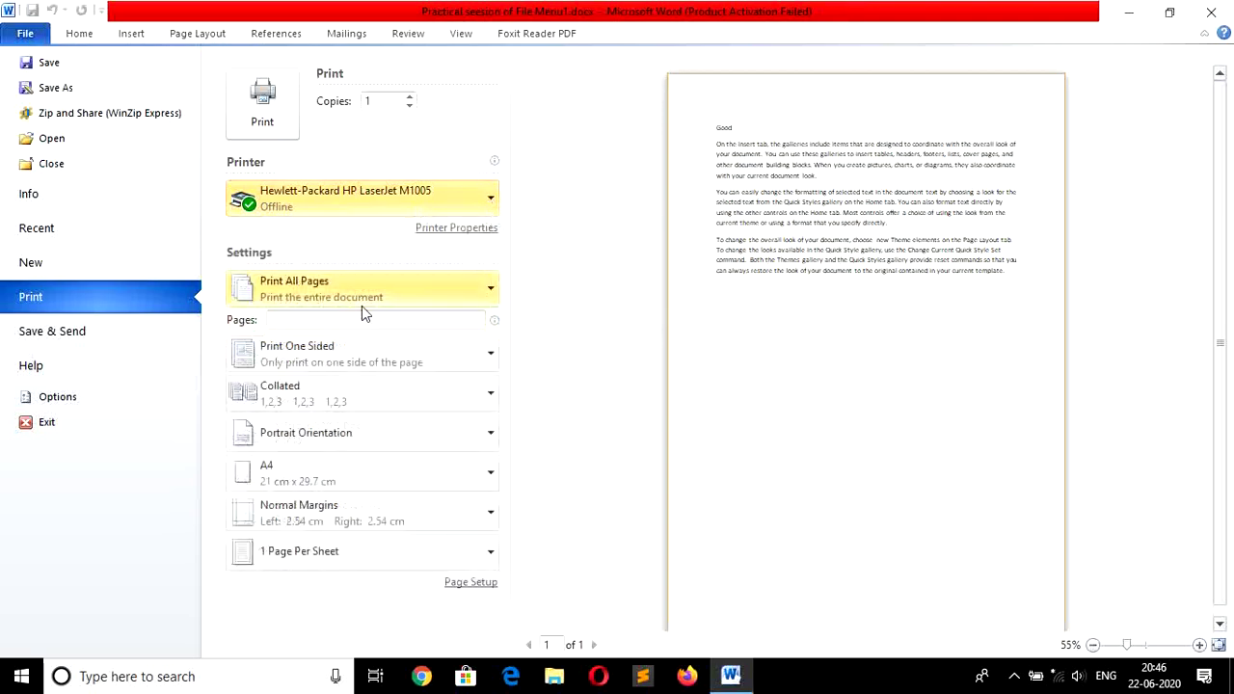
Switch the print setting to Print Custom Range with pages 1,6-10.
left_click(449, 296)
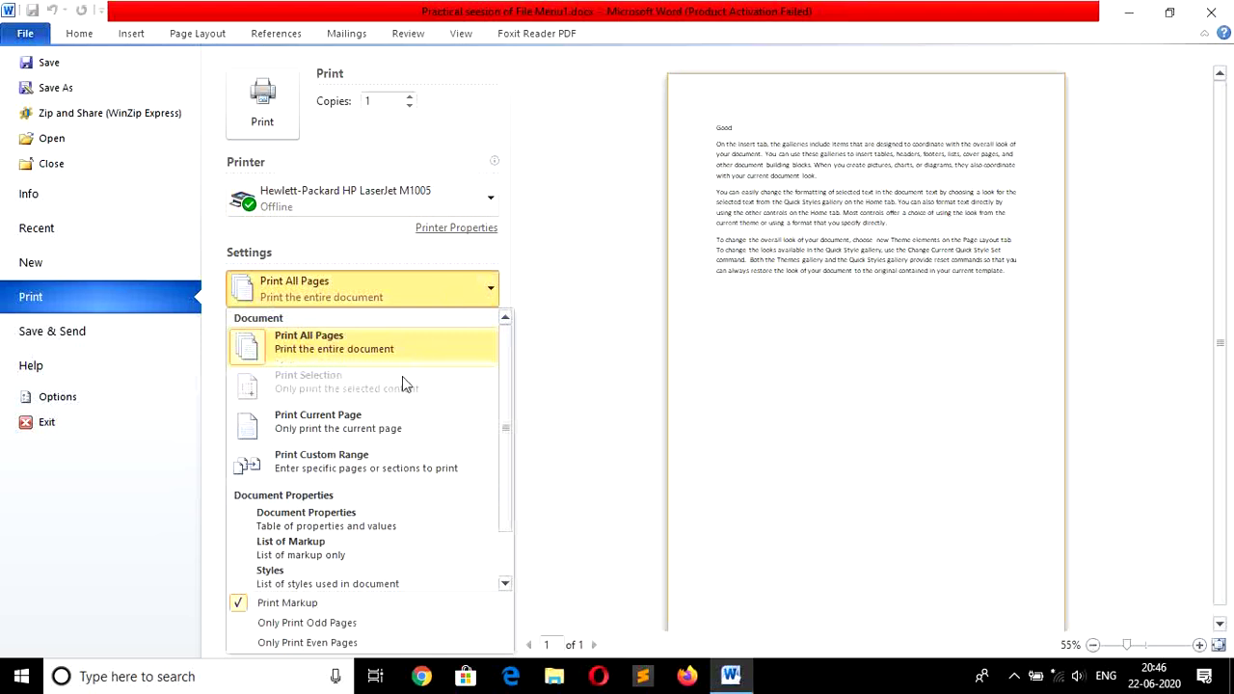
left_click(367, 468)
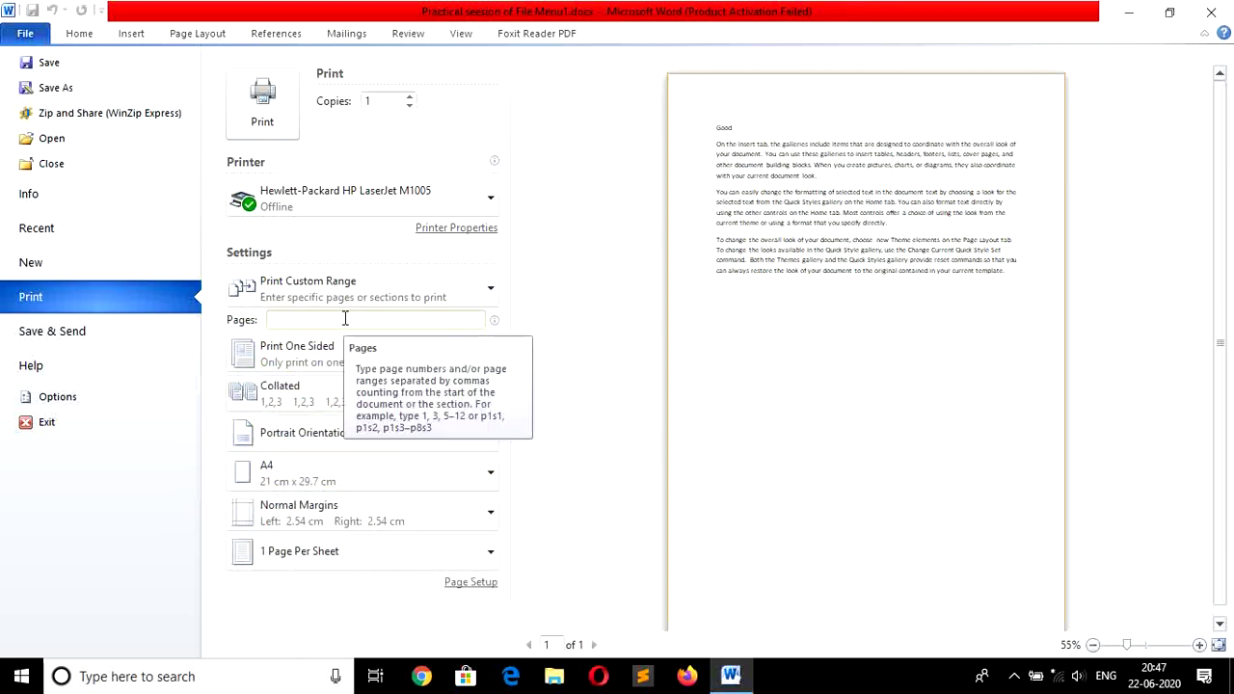
left_click(345, 319)
type("1")
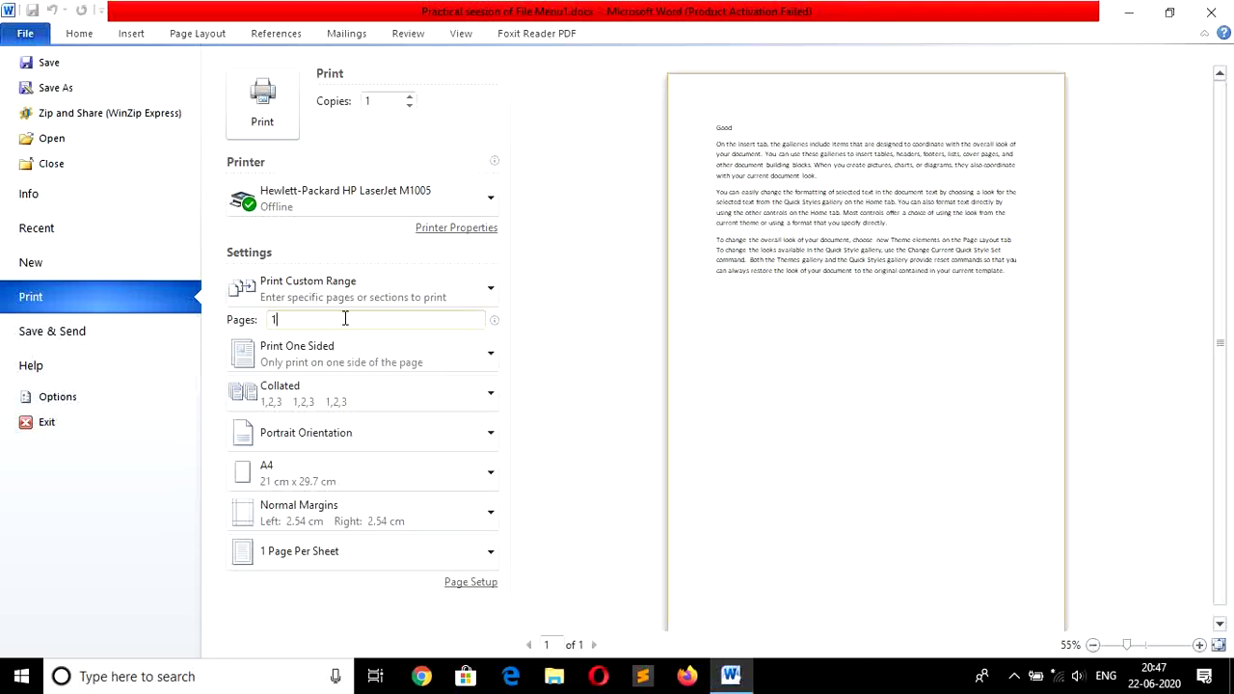
type(",6")
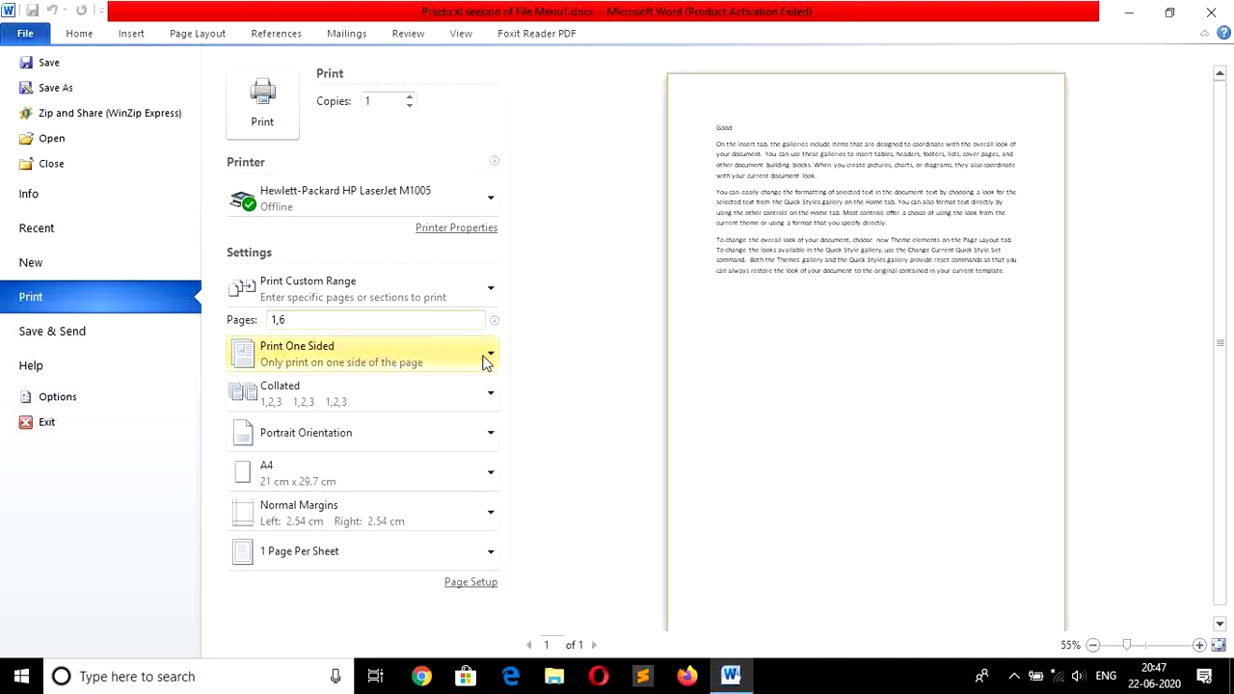
type("-")
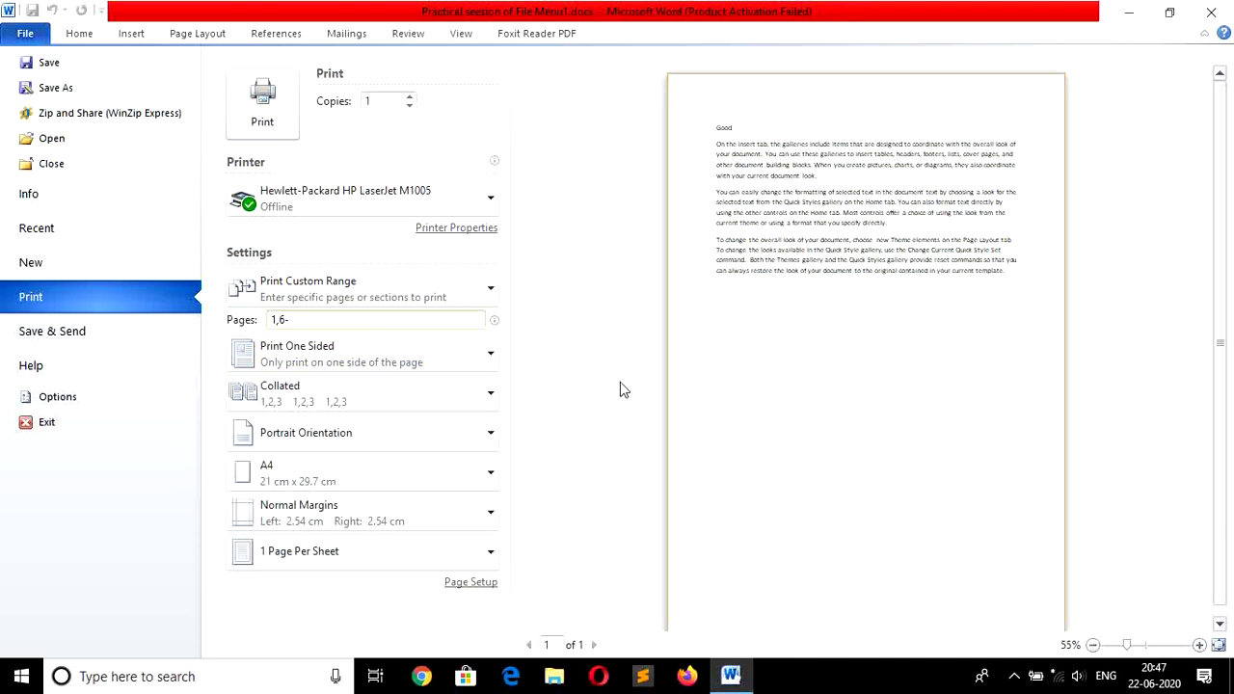
type("10")
left_click(488, 358)
left_click(488, 357)
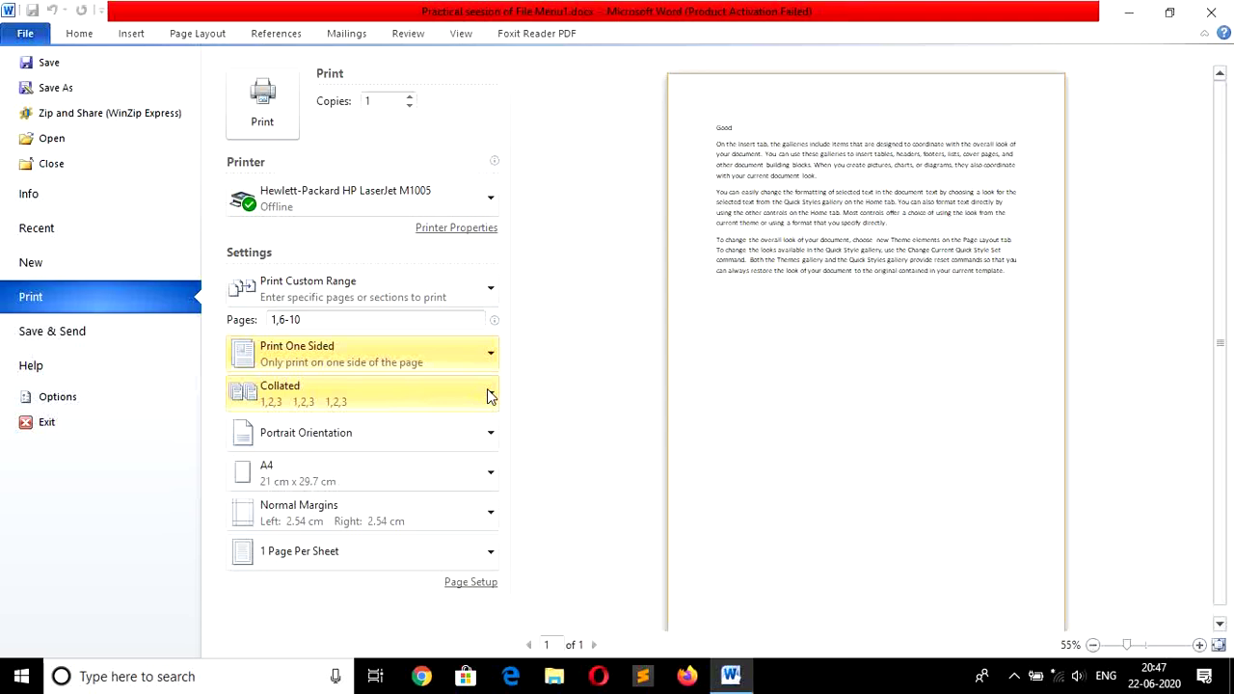
left_click(487, 391)
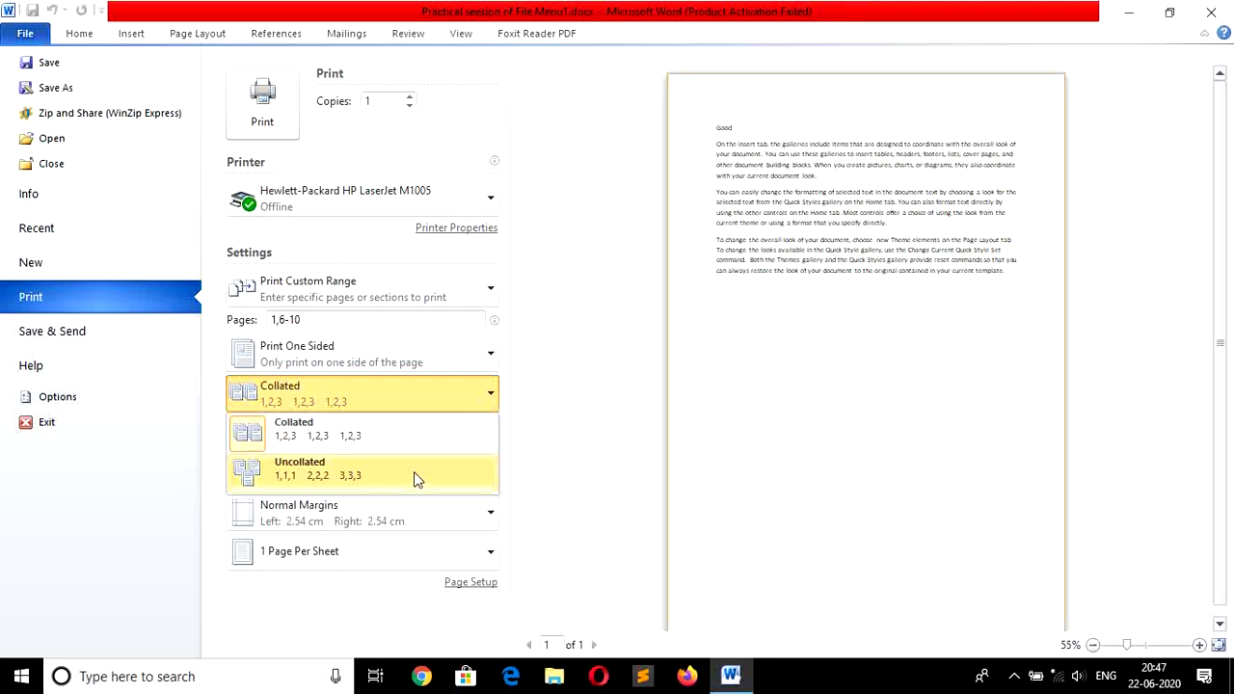
left_click(601, 415)
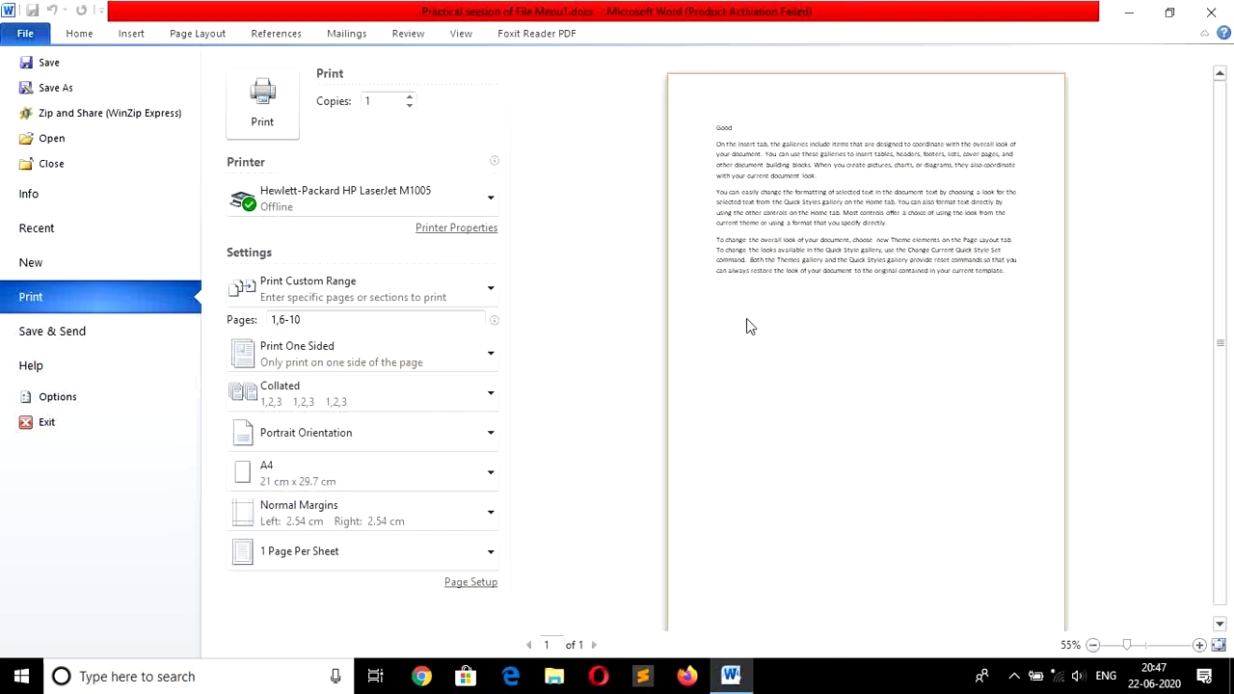
left_click(491, 434)
left_click(415, 528)
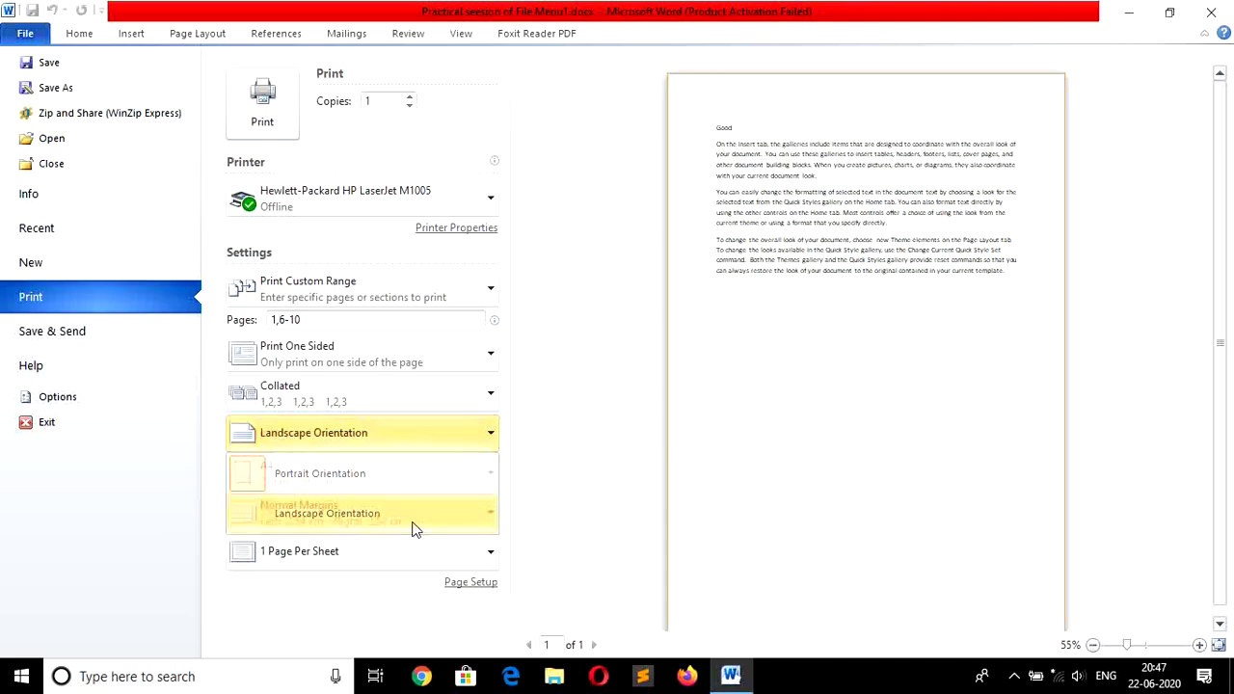
left_click(491, 438)
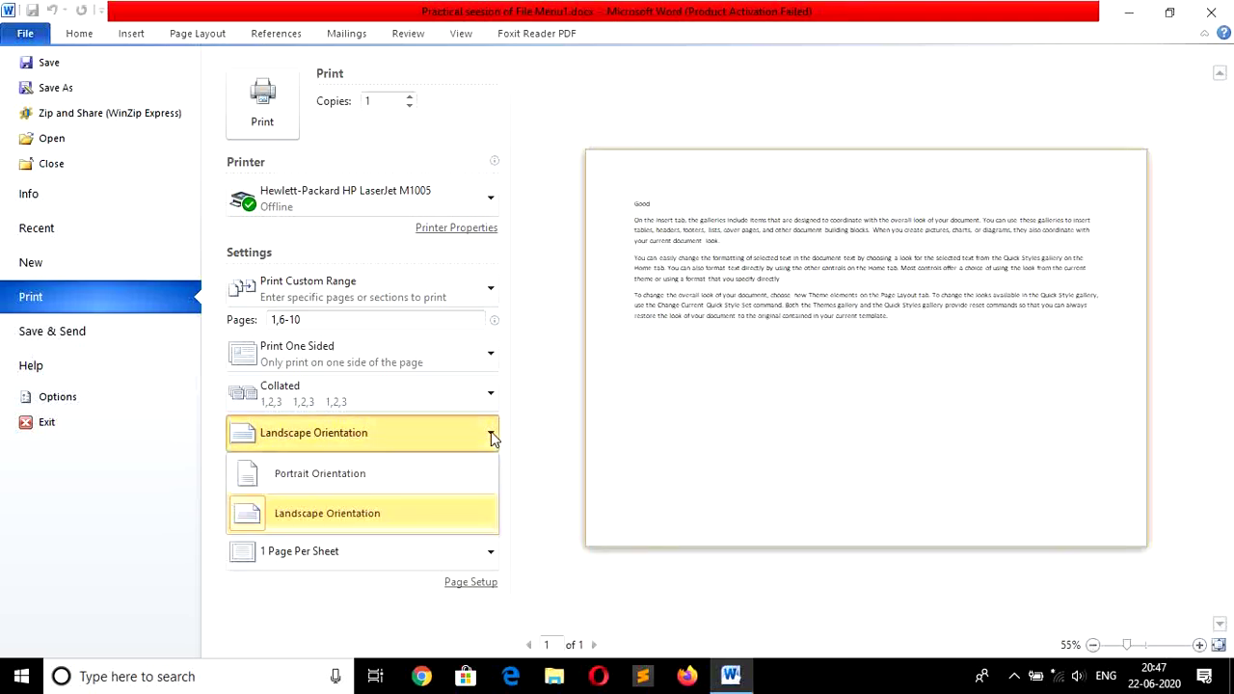
left_click(436, 481)
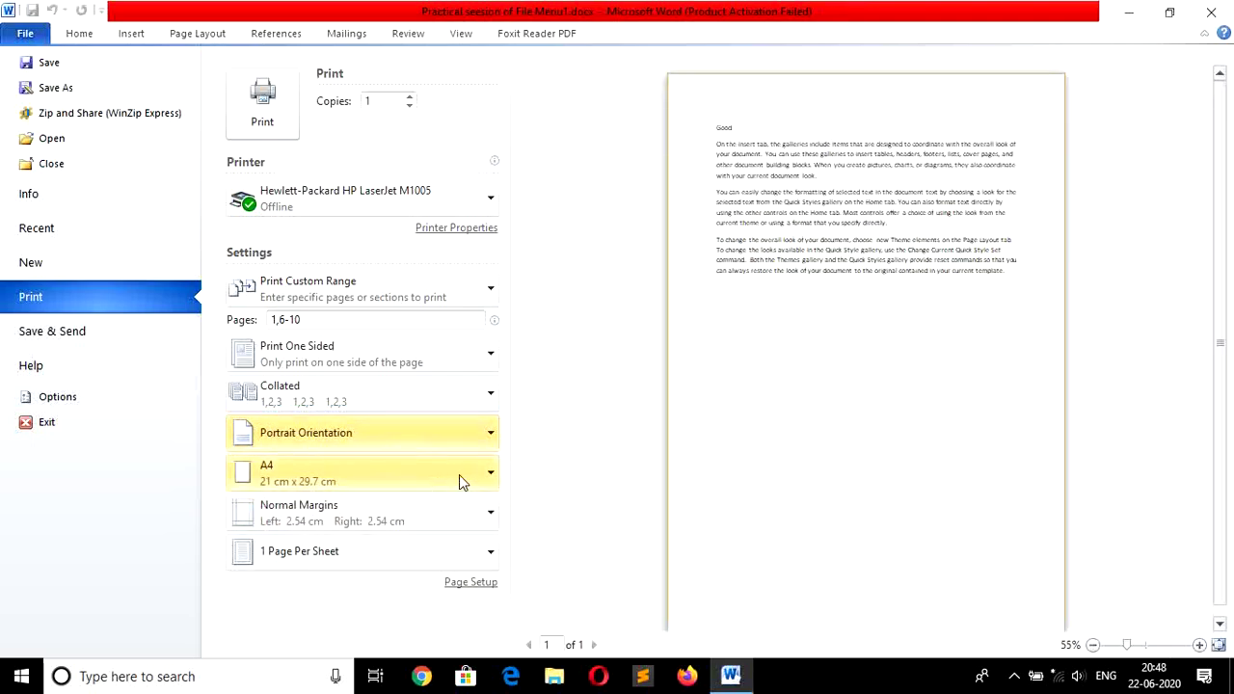
left_click(492, 475)
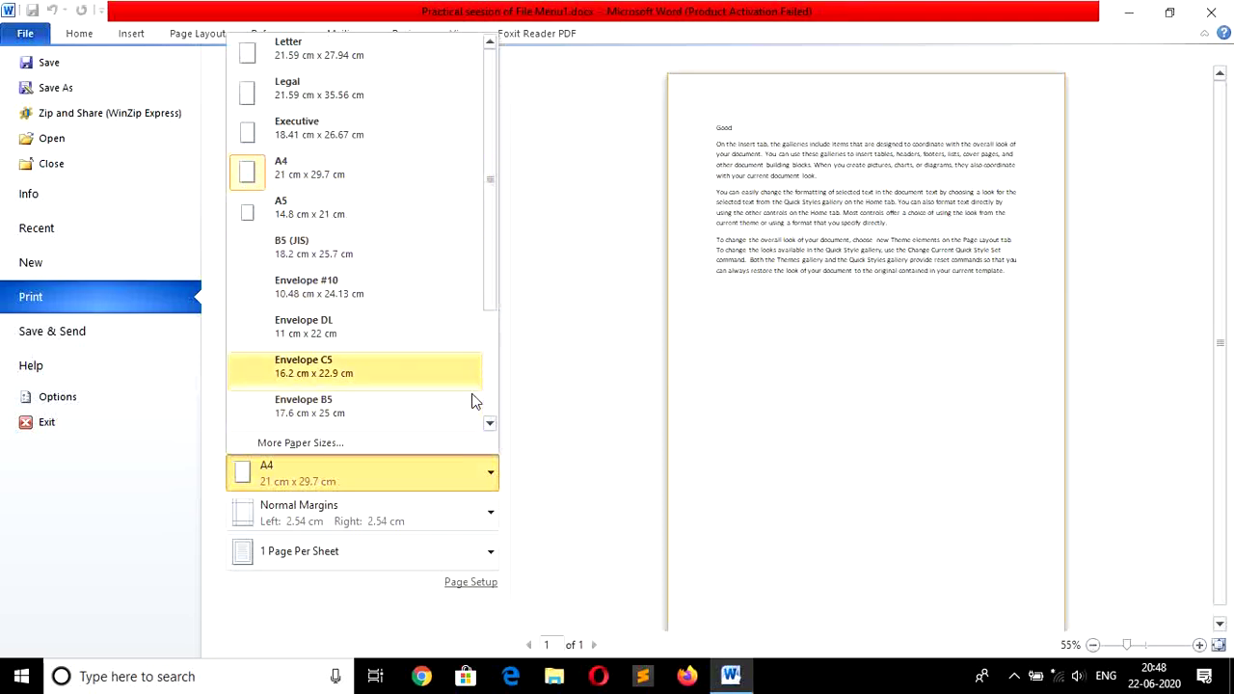
left_click(514, 521)
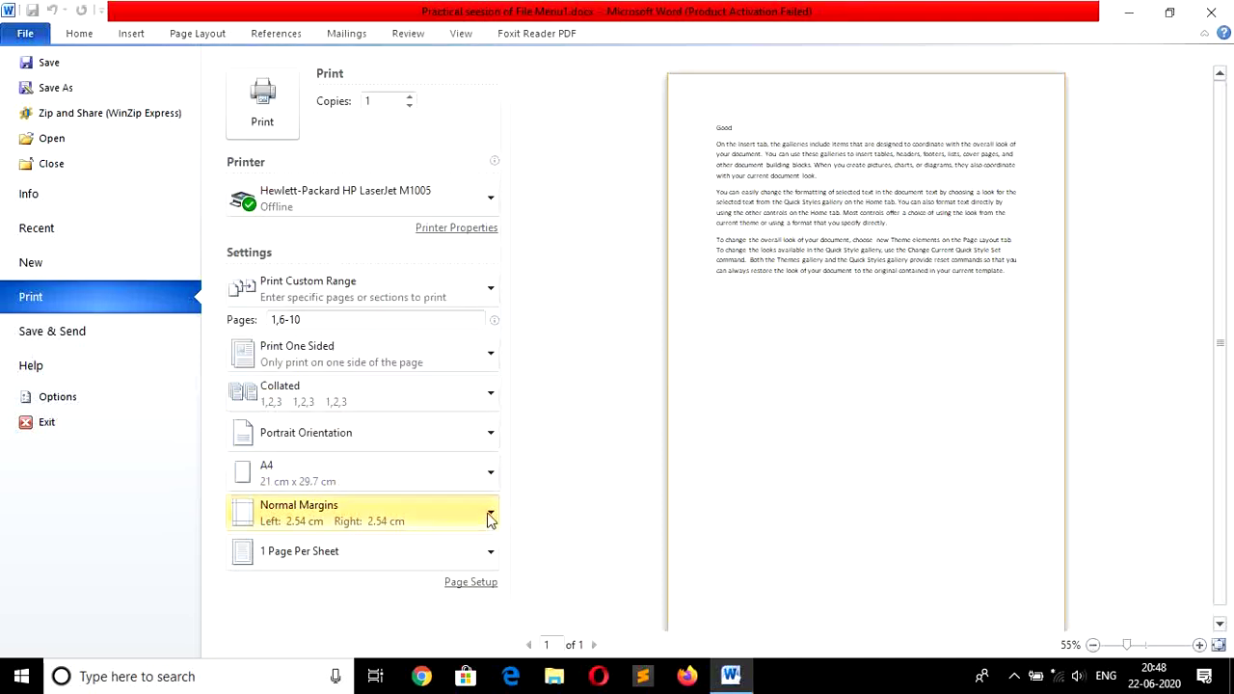
Keep Normal margins and the pages-per-sheet setting unchanged, then exit the Print page back to the document.
left_click(490, 517)
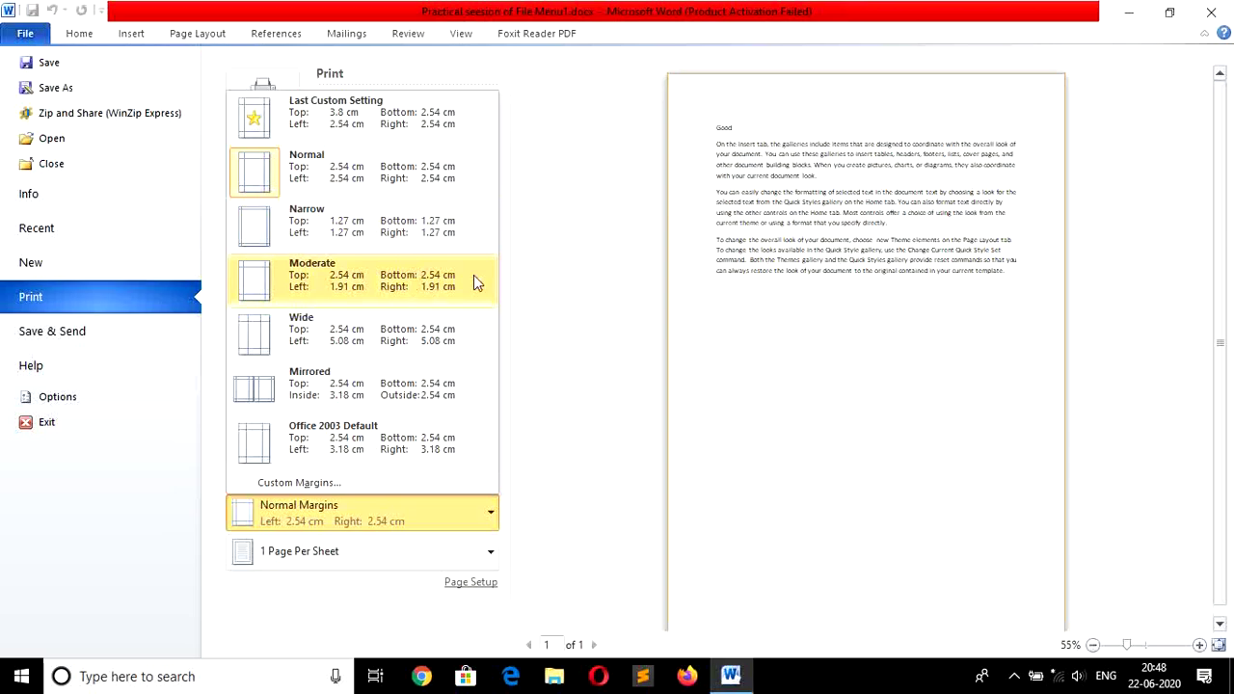
left_click(591, 234)
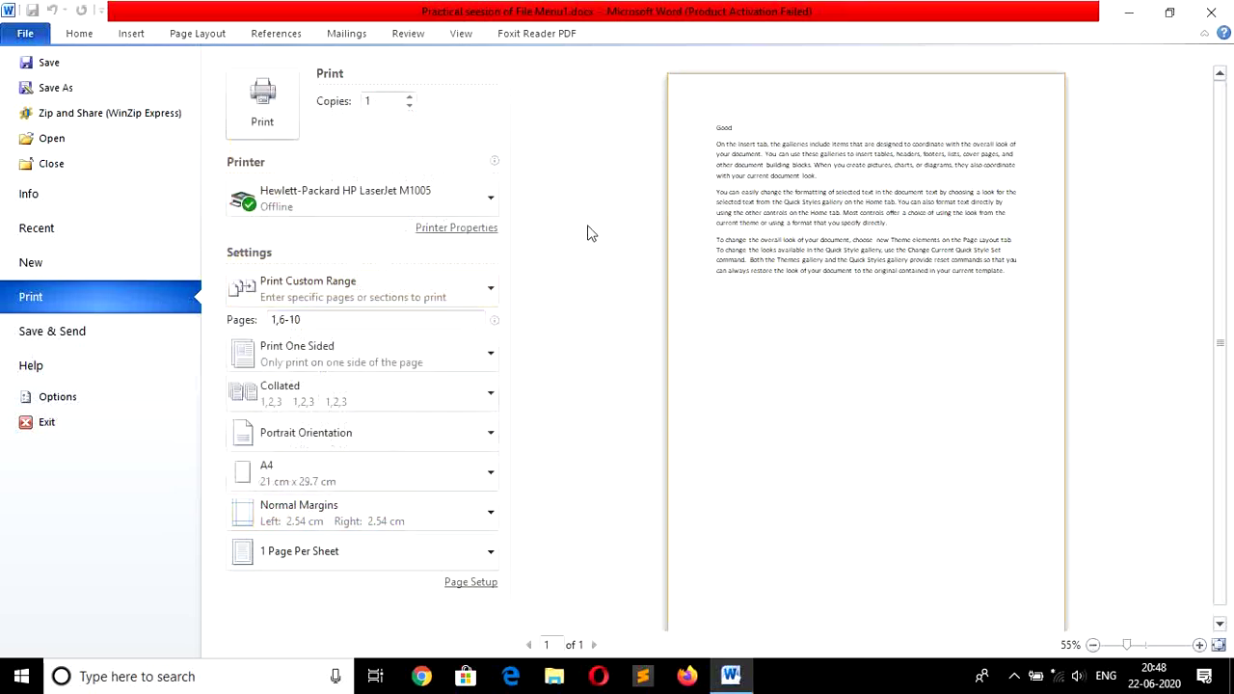
left_click(490, 558)
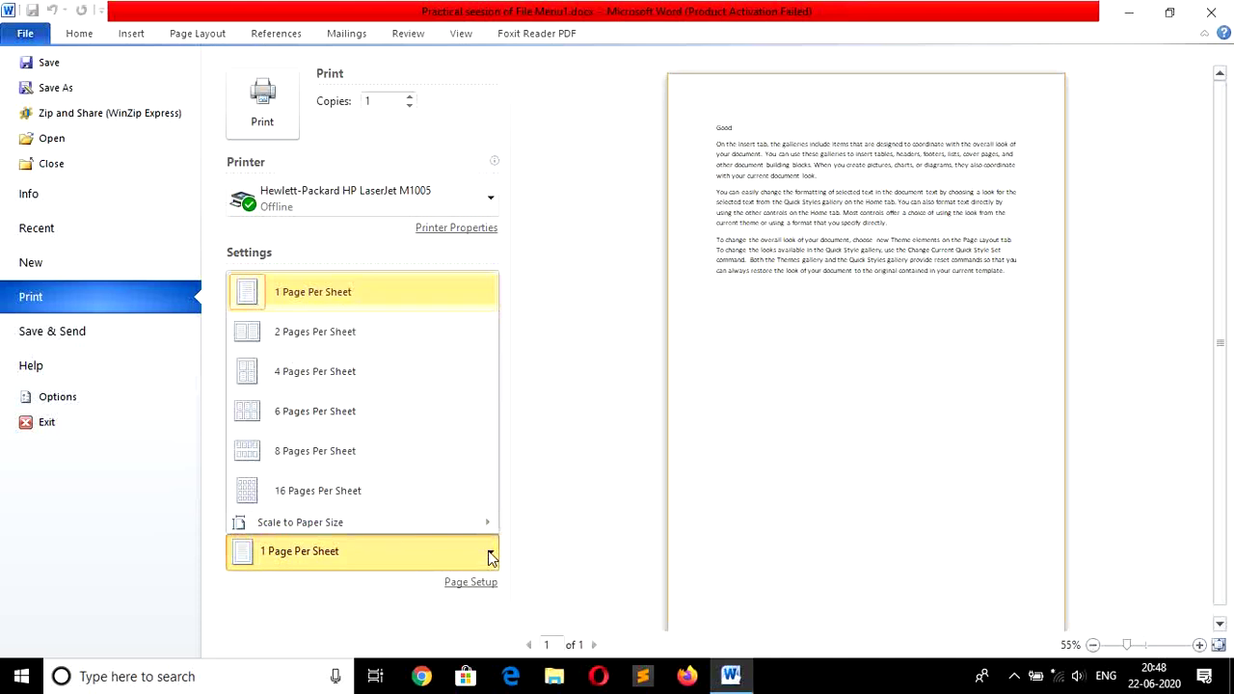
left_click(589, 421)
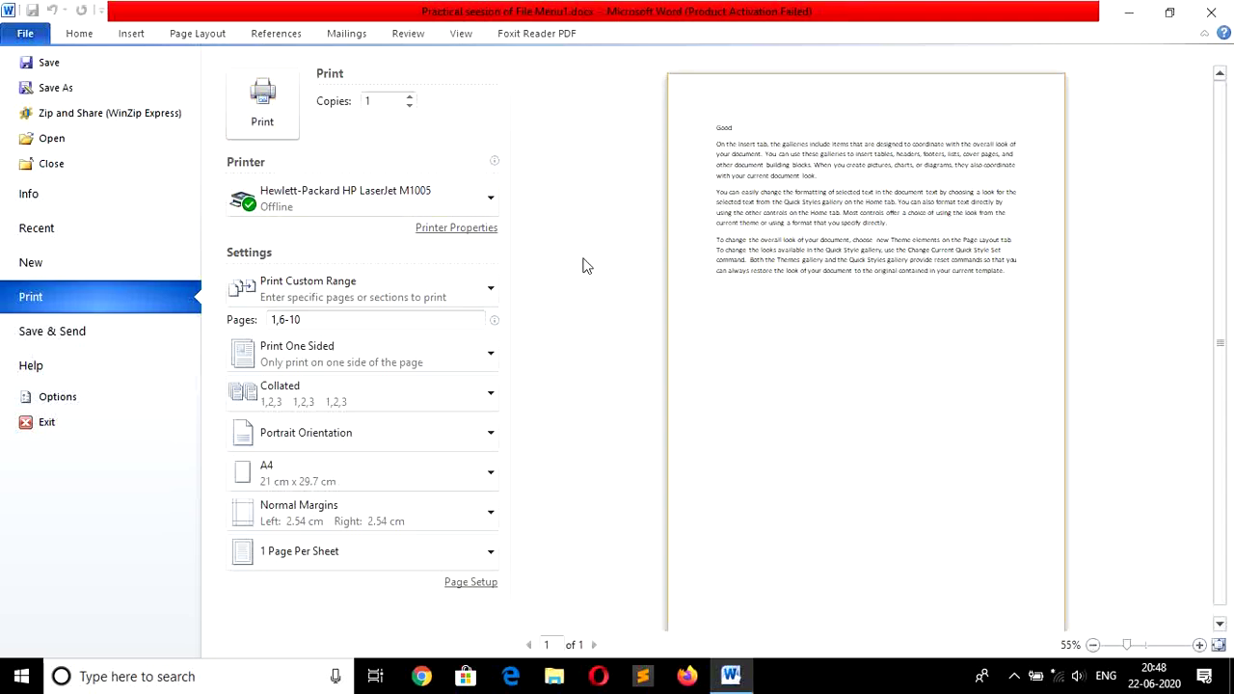
key("Escape")
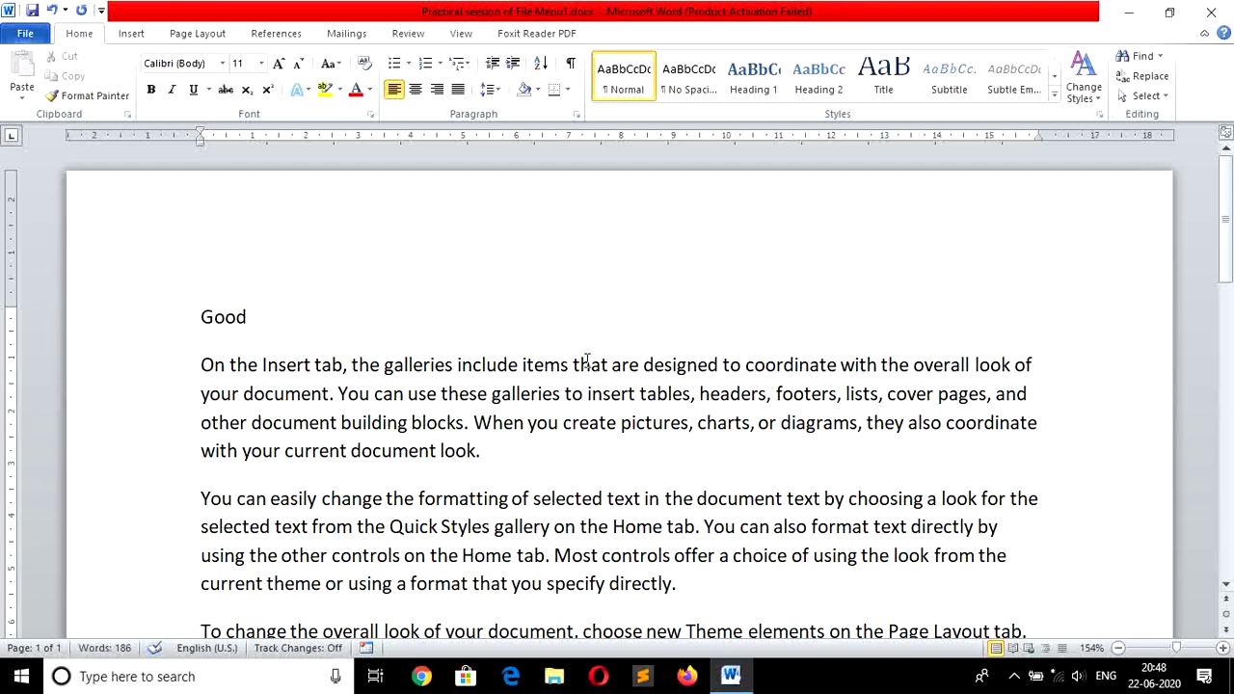
Show the print preview twice, returning to the document each time.
key("ctrl+p")
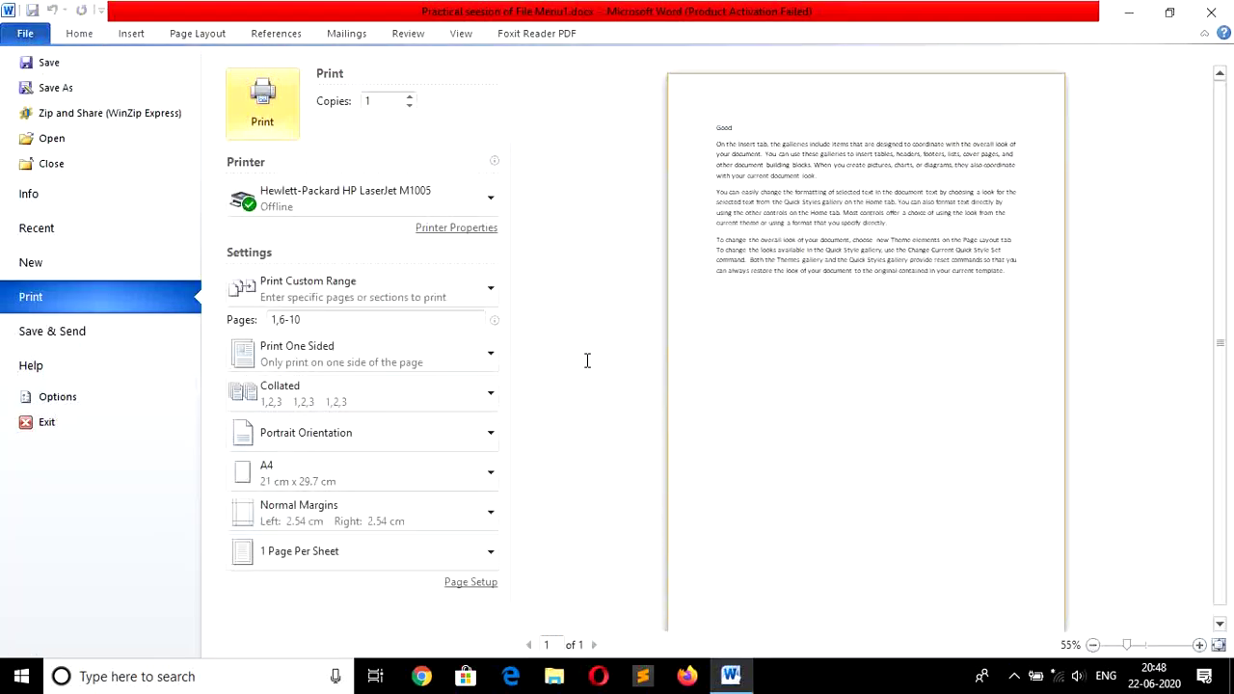
key("Escape")
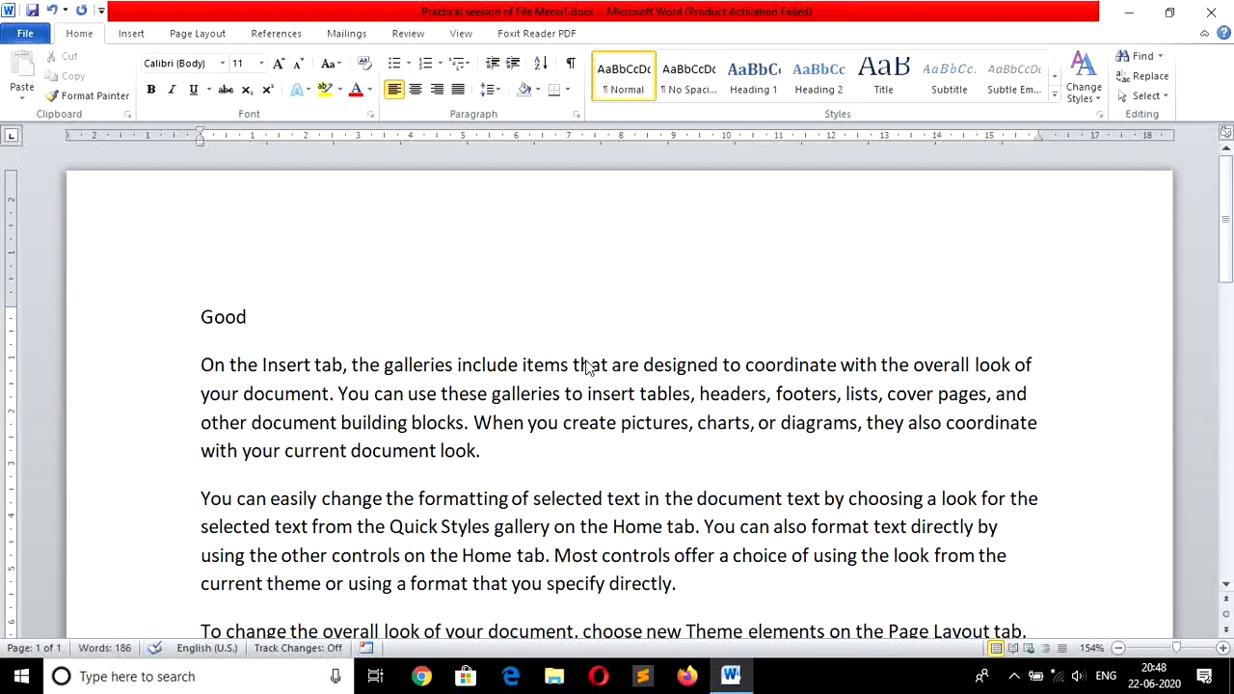
key("ctrl+p")
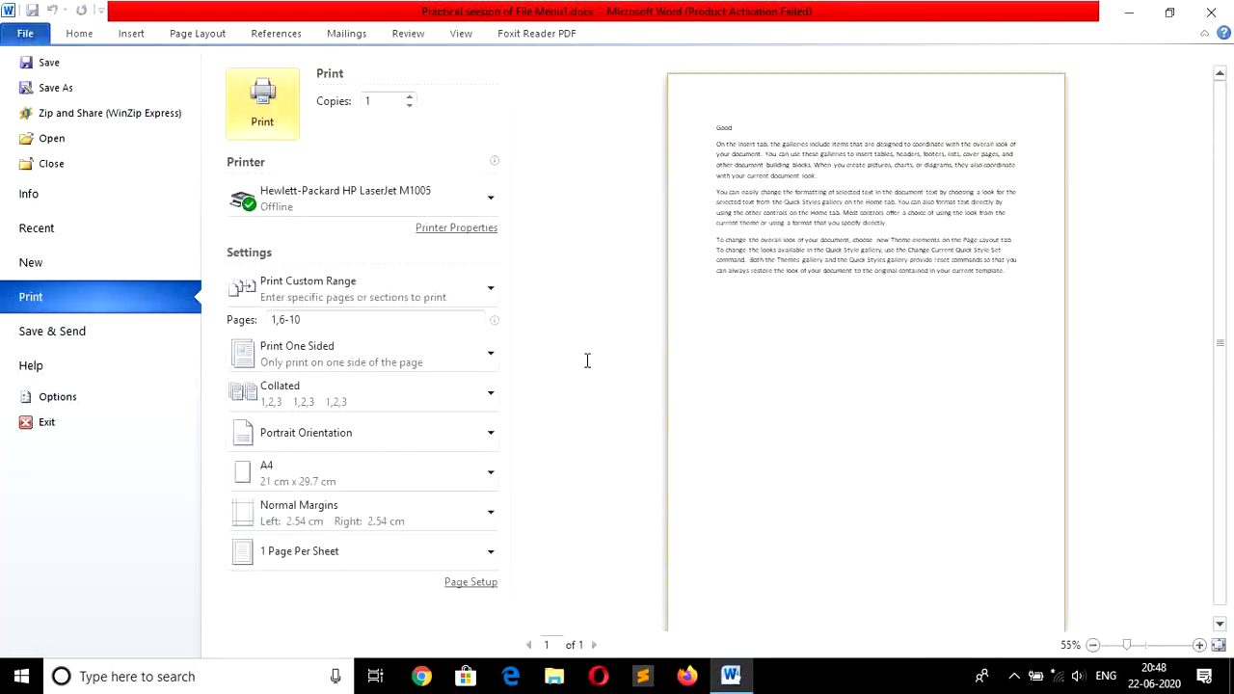
key("Escape")
Close the document with Don't Save, then exit Word from the File menu.
left_click(26, 34)
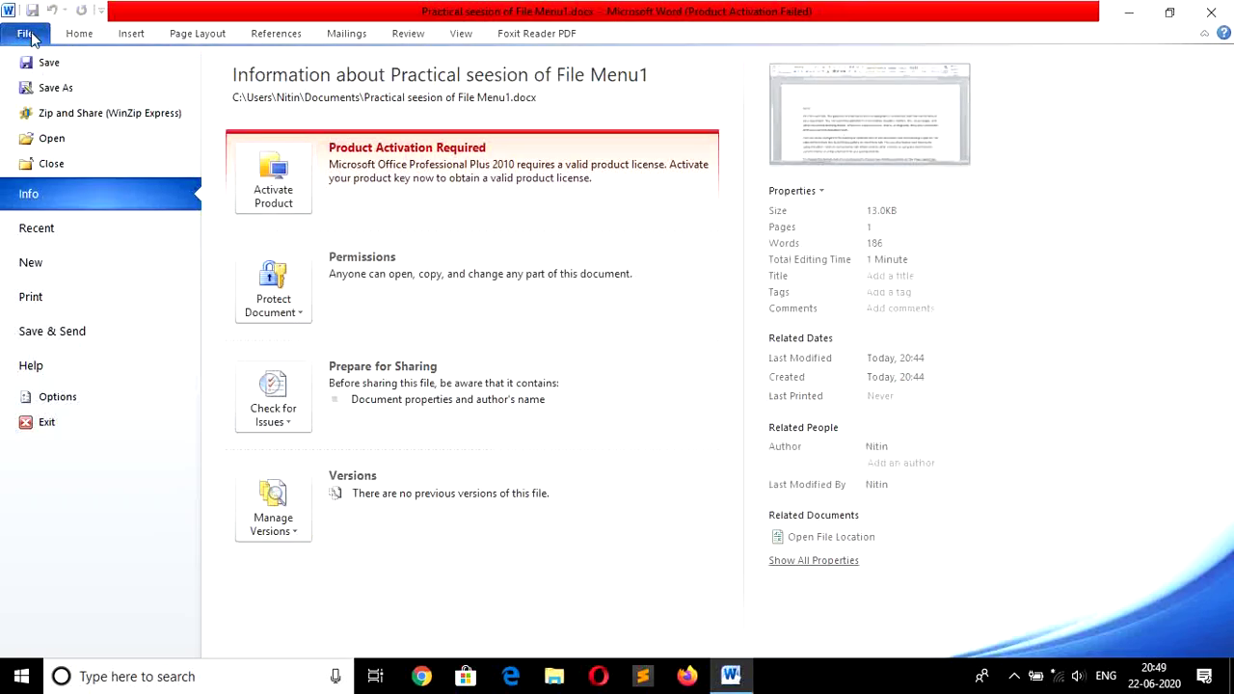
left_click(69, 174)
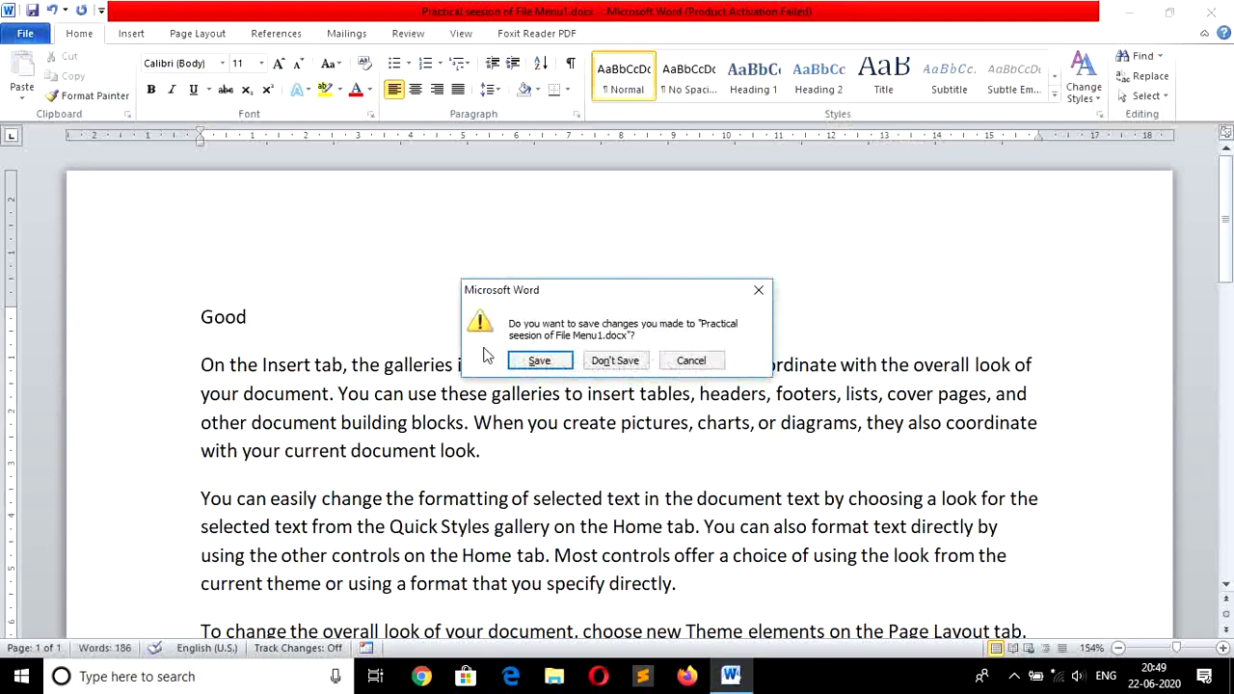
left_click(615, 359)
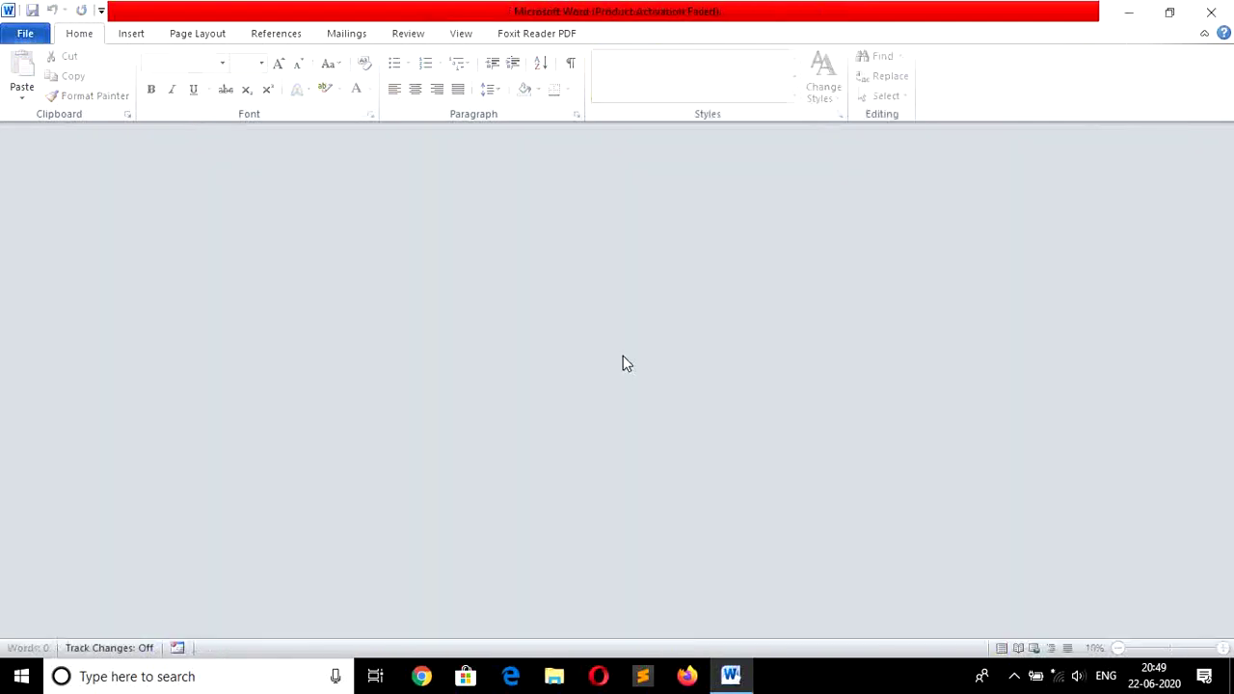
left_click(25, 33)
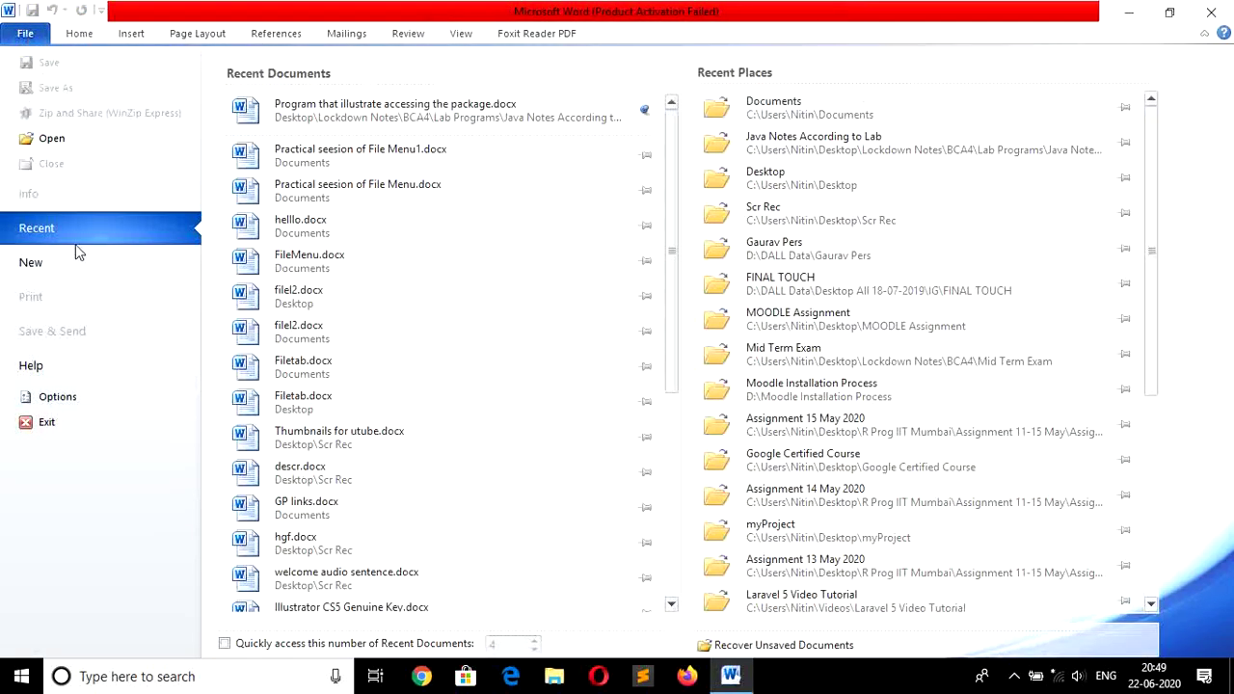
left_click(46, 422)
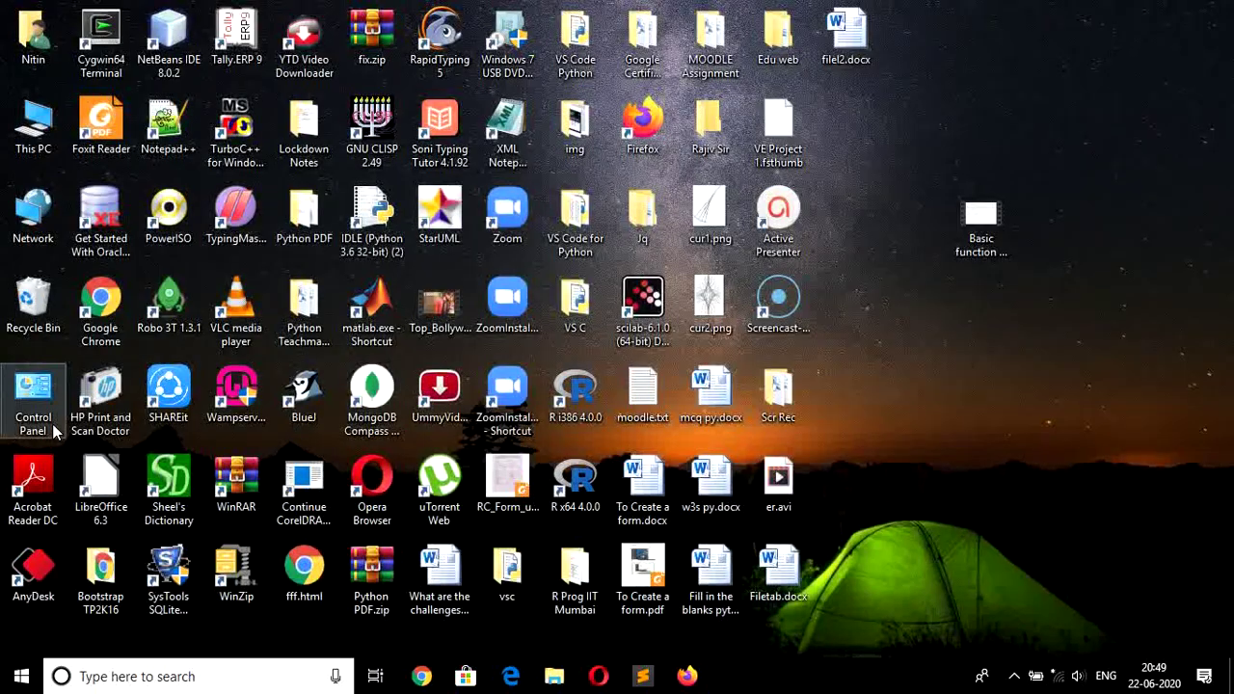